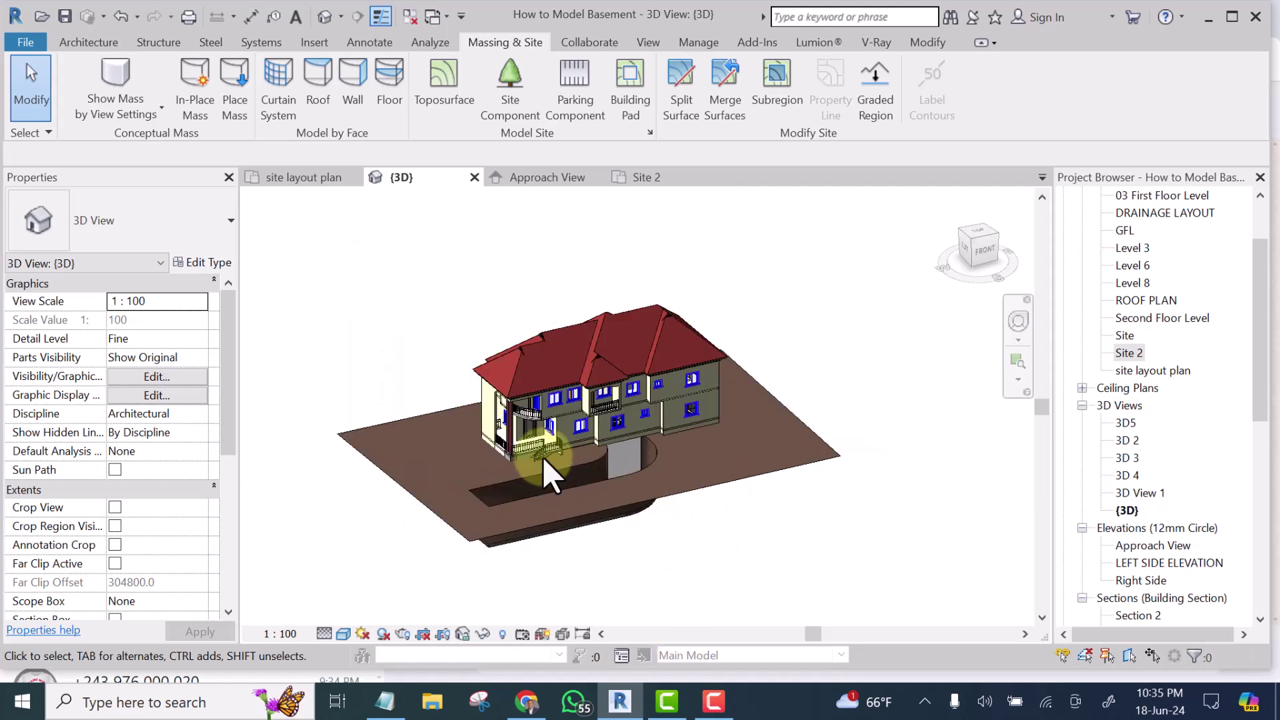
# Step: Examine the finished house model with its excavated basement ramp in the 3D view
pyautogui.scroll(2, 545, 482)
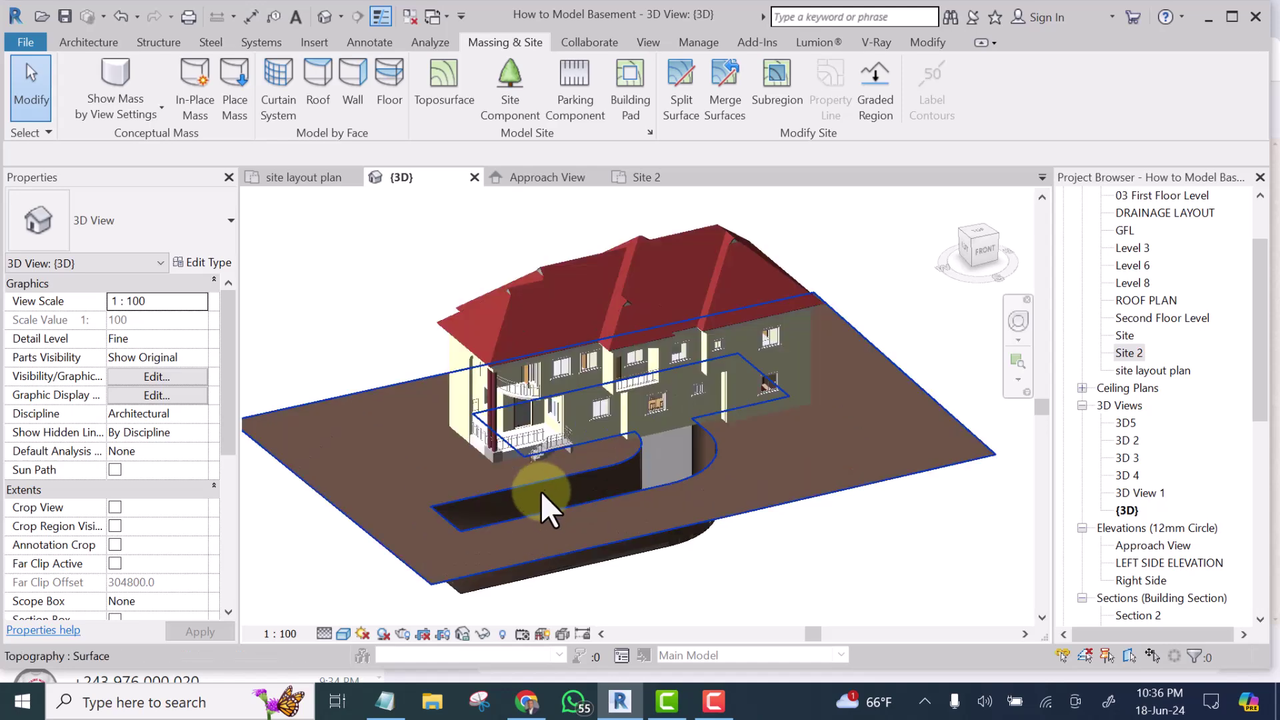
pyautogui.scroll(2, 752, 590)
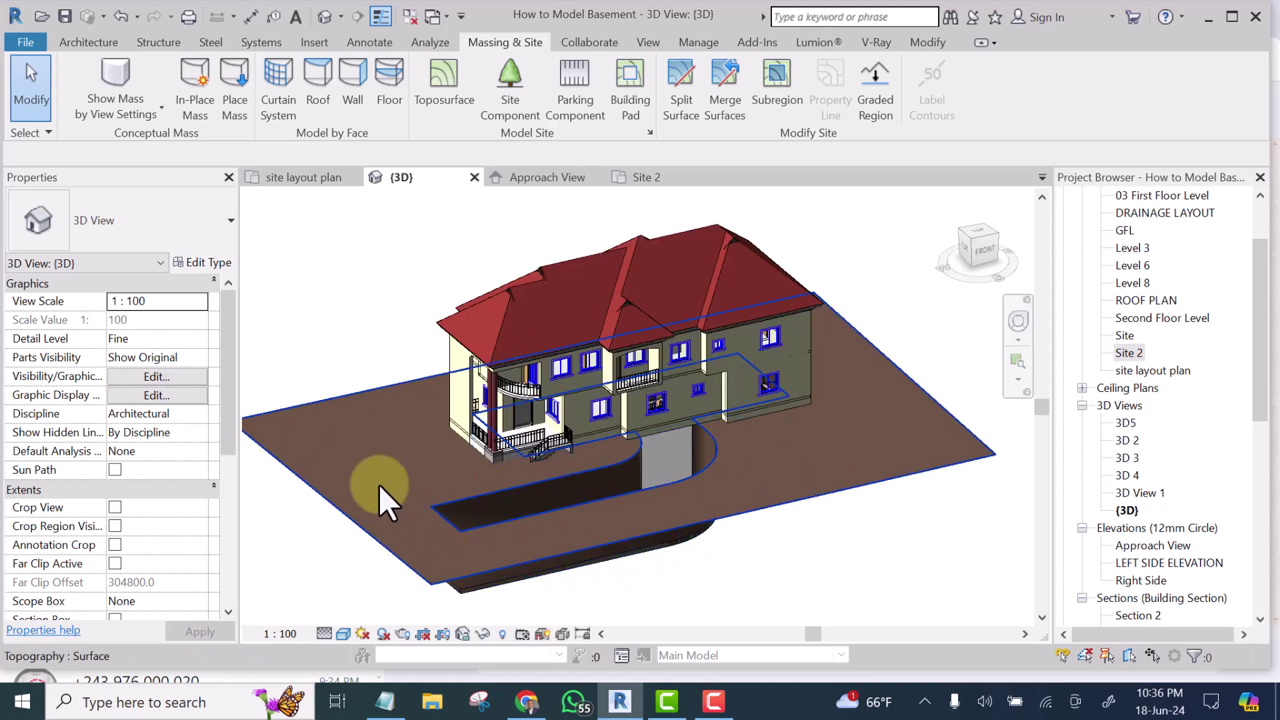
pyautogui.keyDown('shift'); pyautogui.moveTo(379, 485); pyautogui.dragTo(362, 526, button='middle'); pyautogui.keyUp('shift')
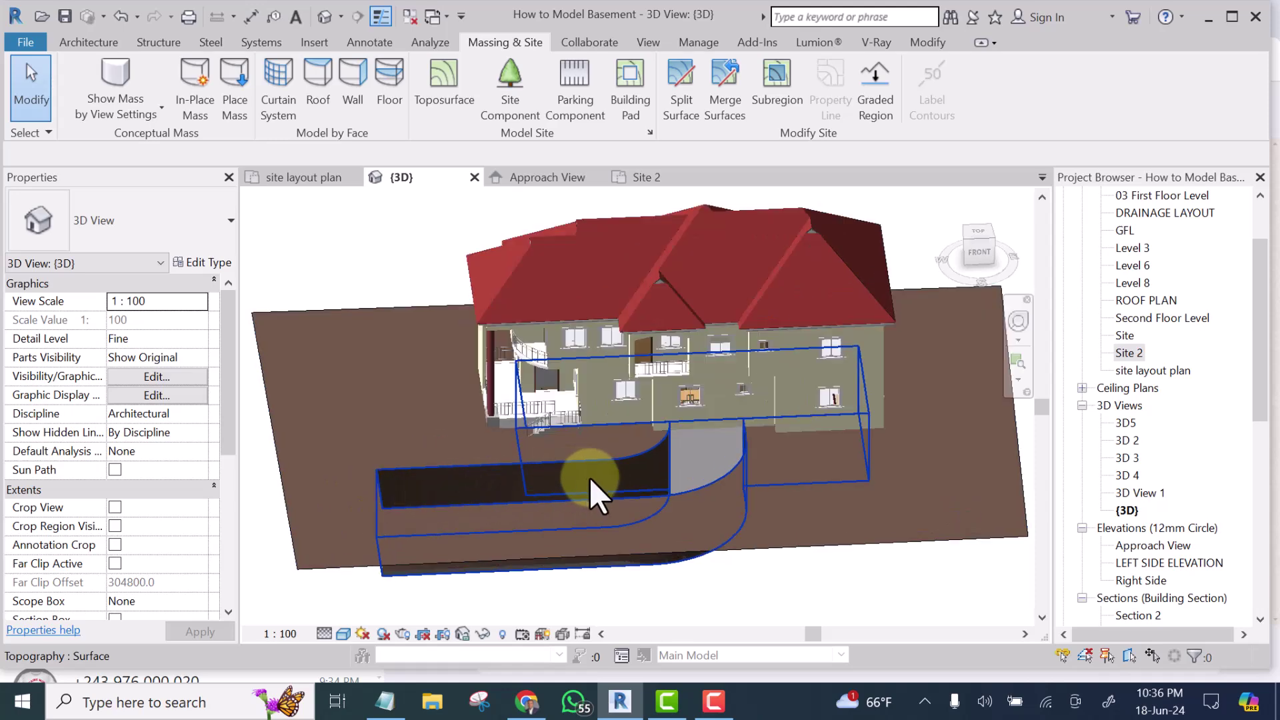
pyautogui.keyDown('shift'); pyautogui.moveTo(589, 477); pyautogui.dragTo(658, 494, button='middle'); pyautogui.keyUp('shift')
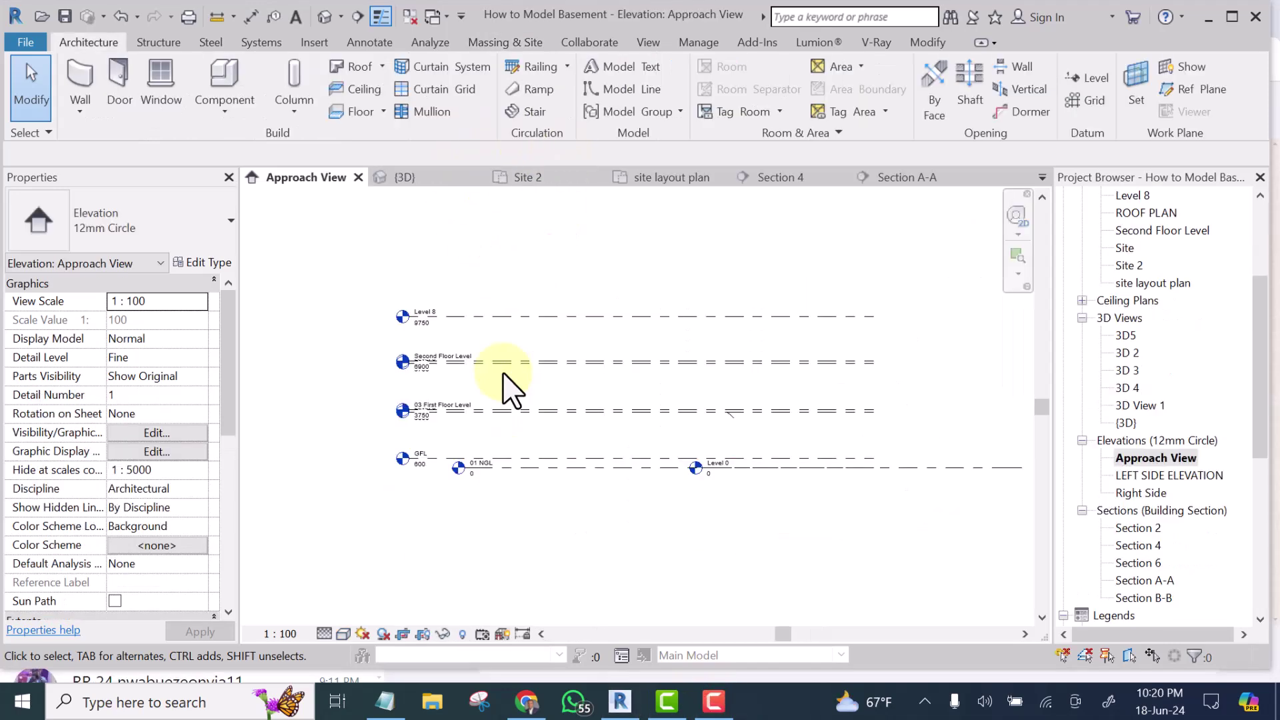
# Step: Examine the level lines in the Approach View elevation, from natural ground level up to Level 8, including their names and elevations
pyautogui.scroll(3, 493, 486)
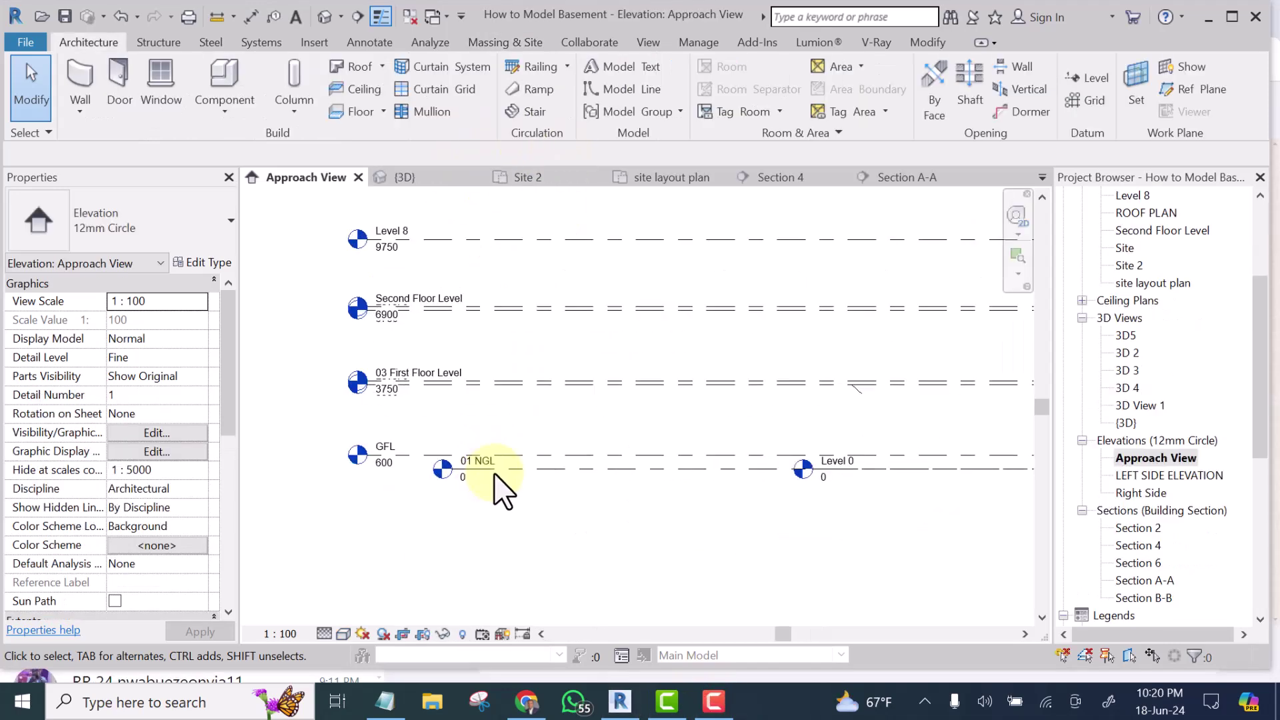
pyautogui.scroll(-3, 480, 454)
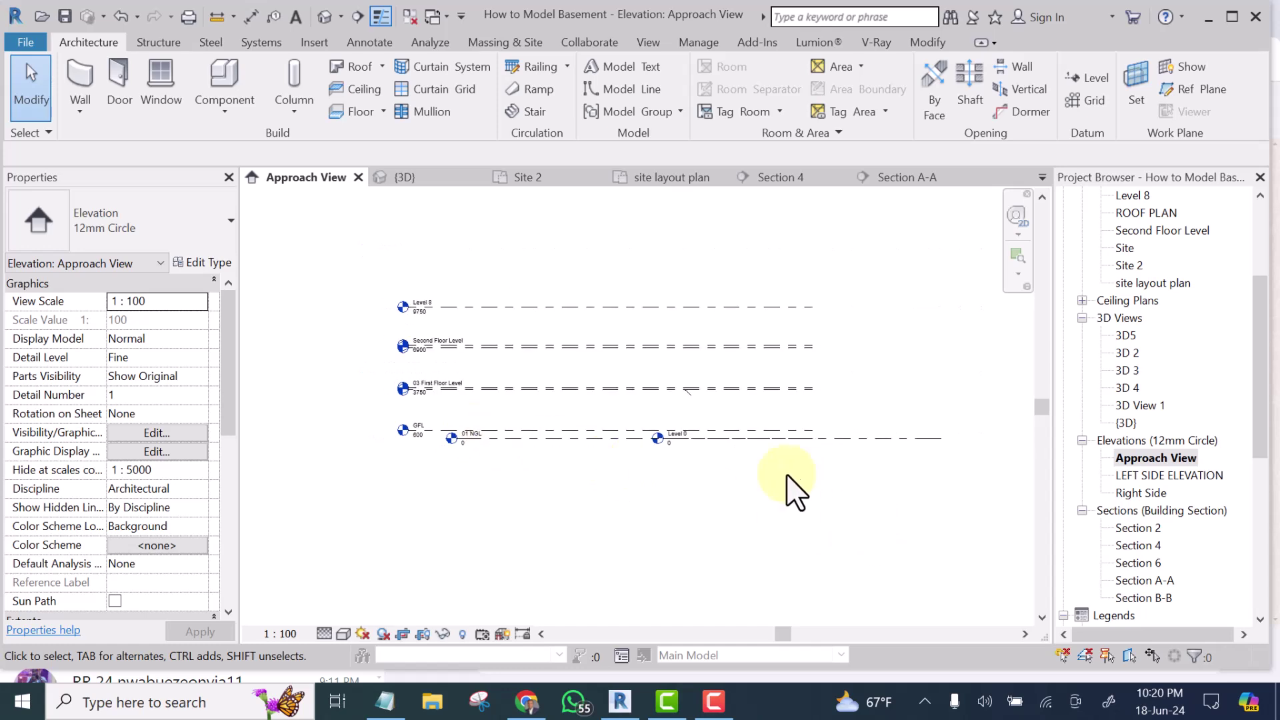
pyautogui.scroll(2, 513, 464)
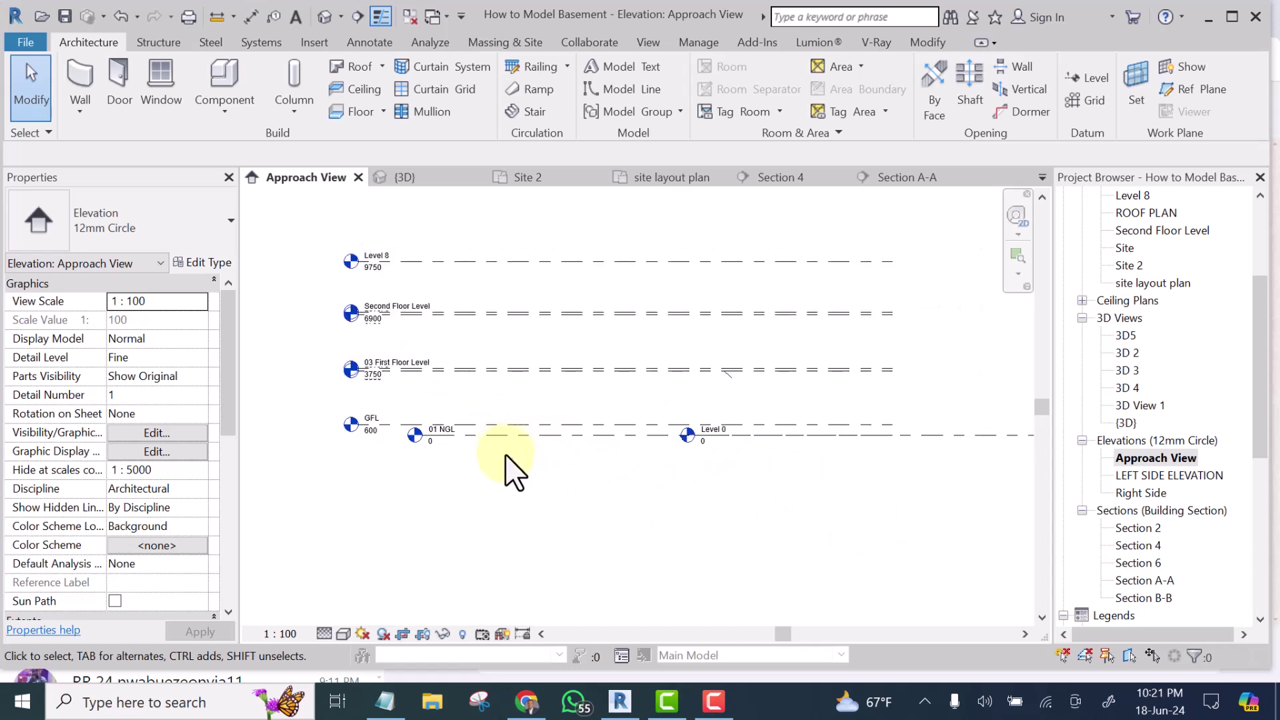
pyautogui.scroll(-1, 606, 620)
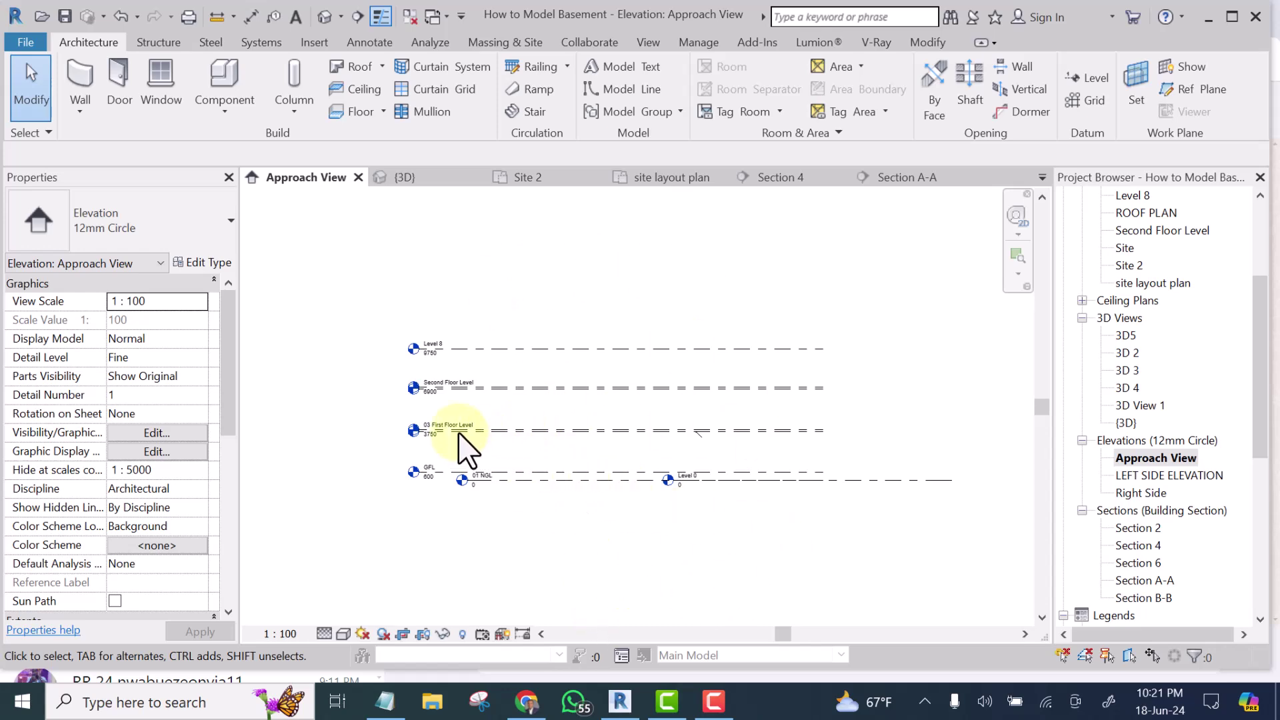
pyautogui.scroll(4, 450, 433)
pyautogui.scroll(-3, 449, 437)
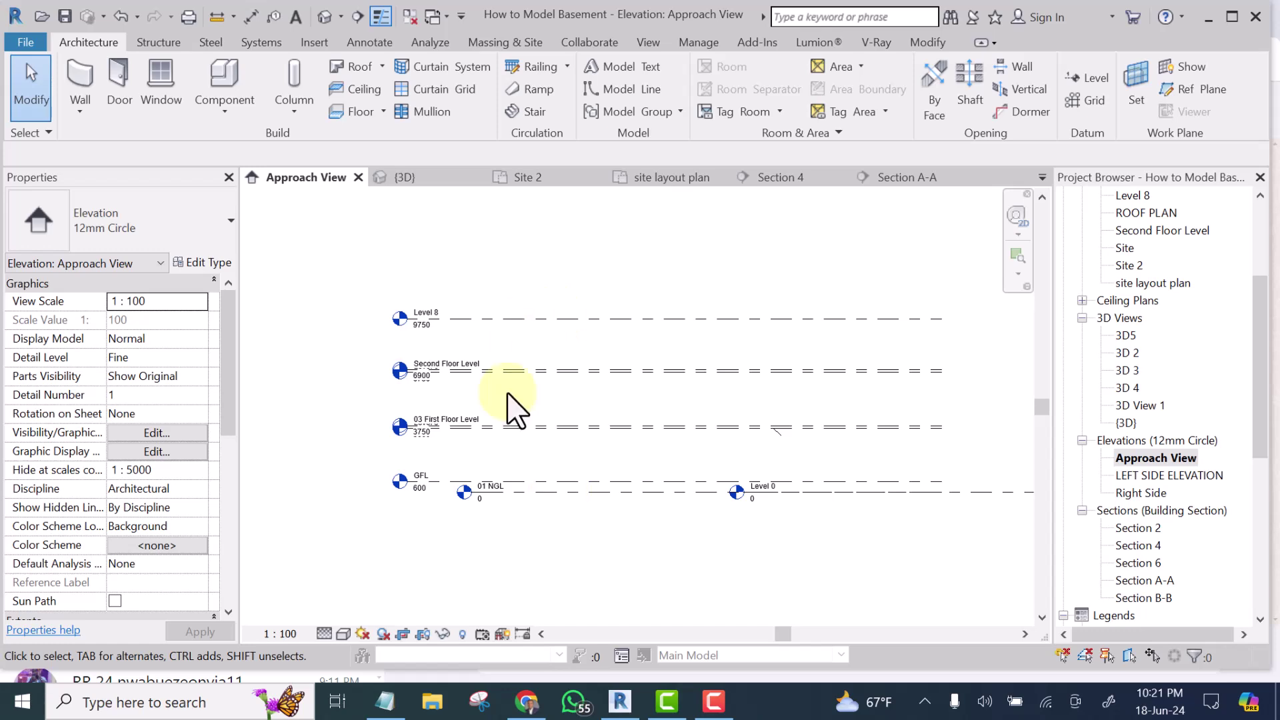
pyautogui.scroll(5, 496, 475)
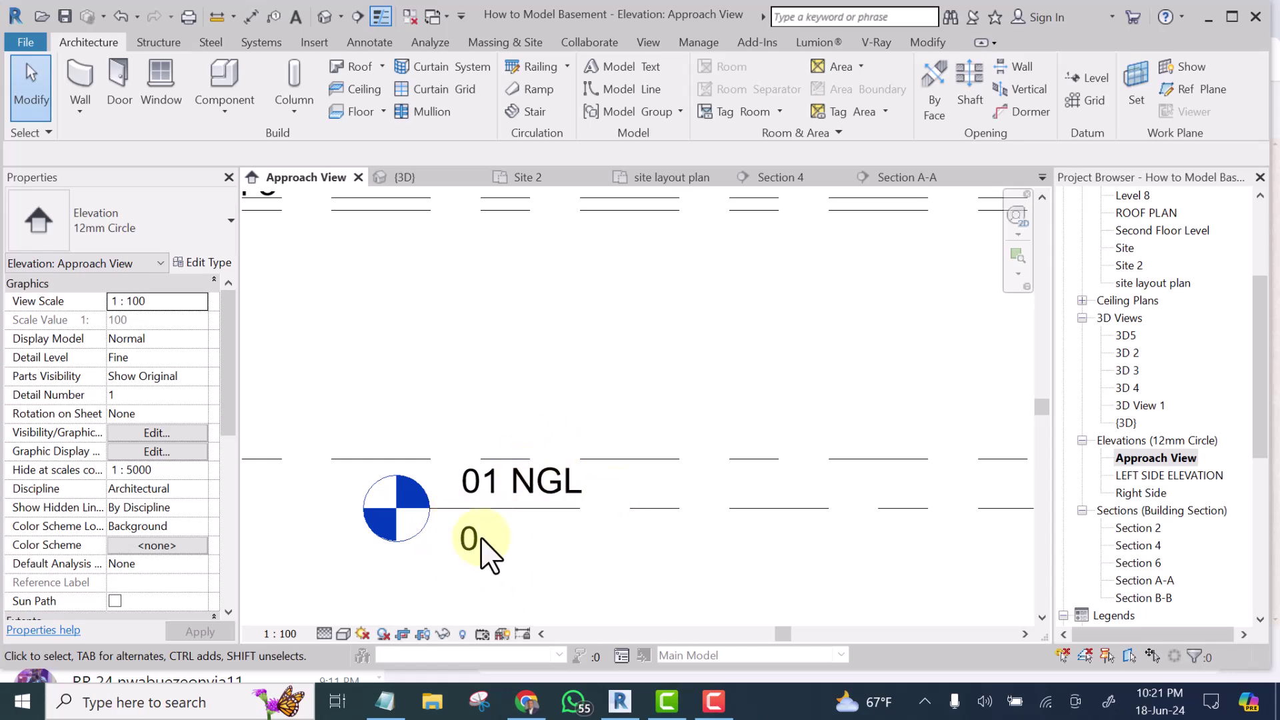
pyautogui.scroll(-5, 541, 552)
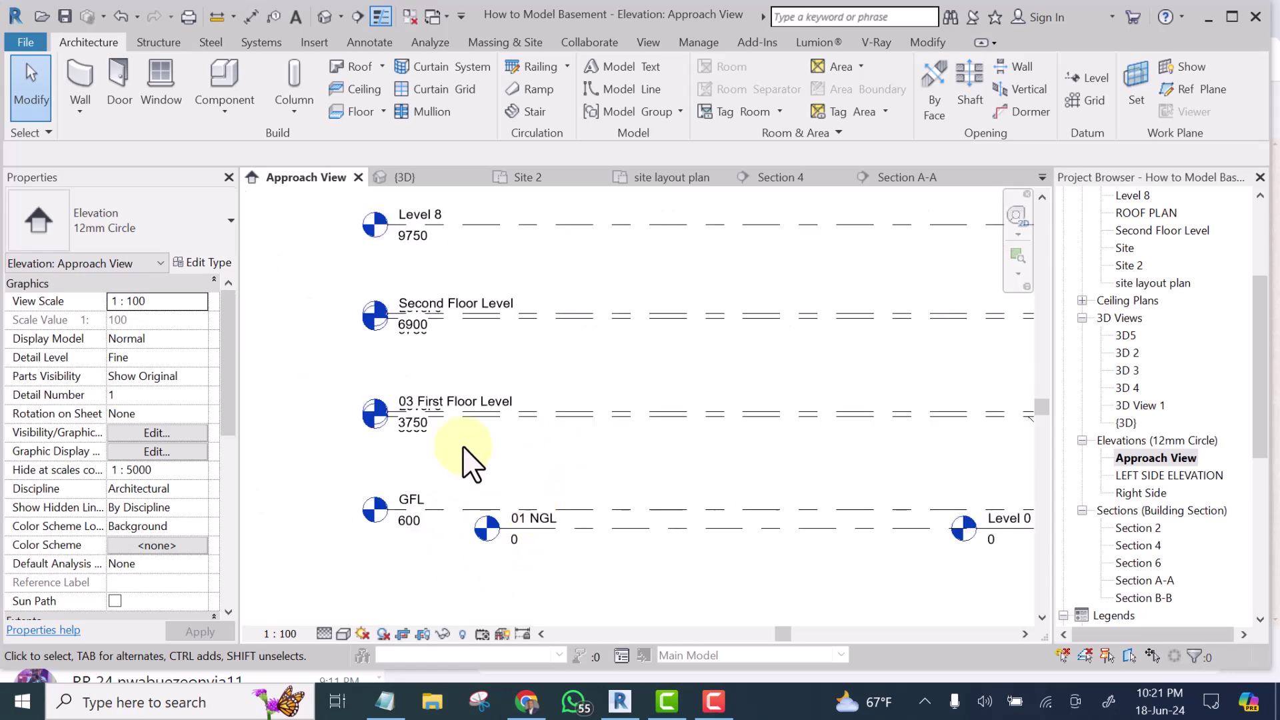
pyautogui.scroll(4, 408, 427)
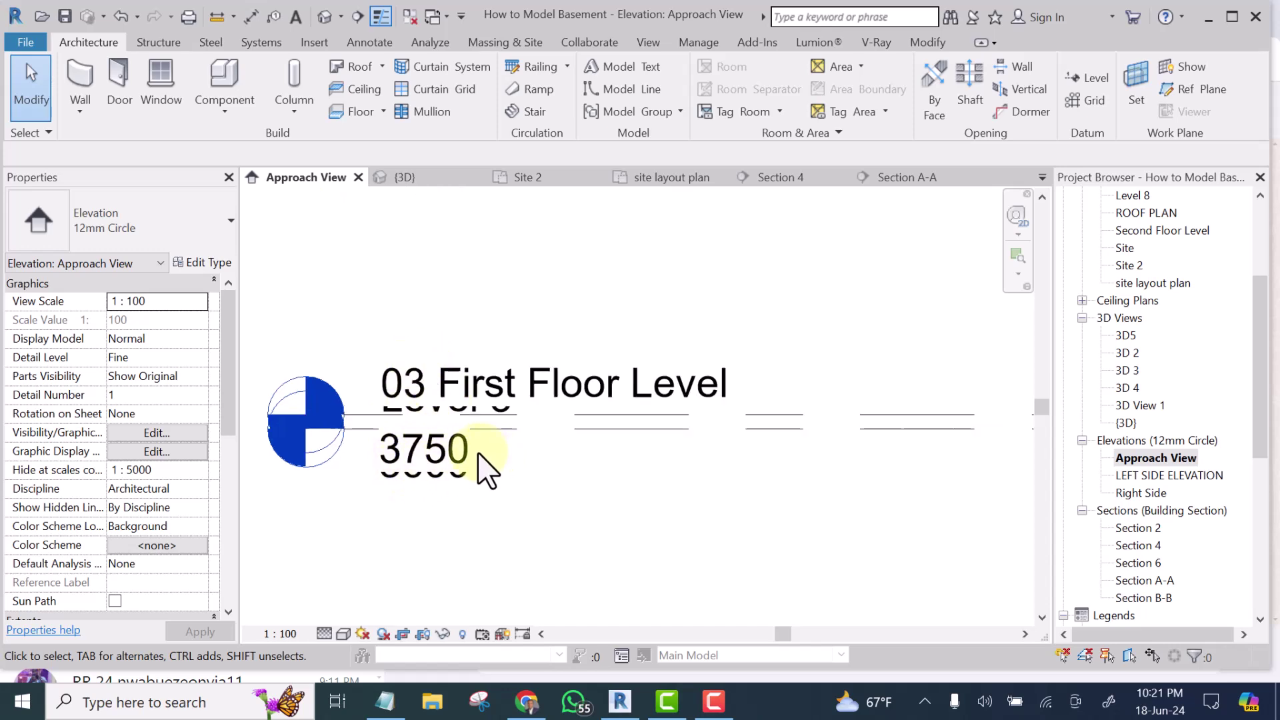
pyautogui.scroll(-5, 478, 453)
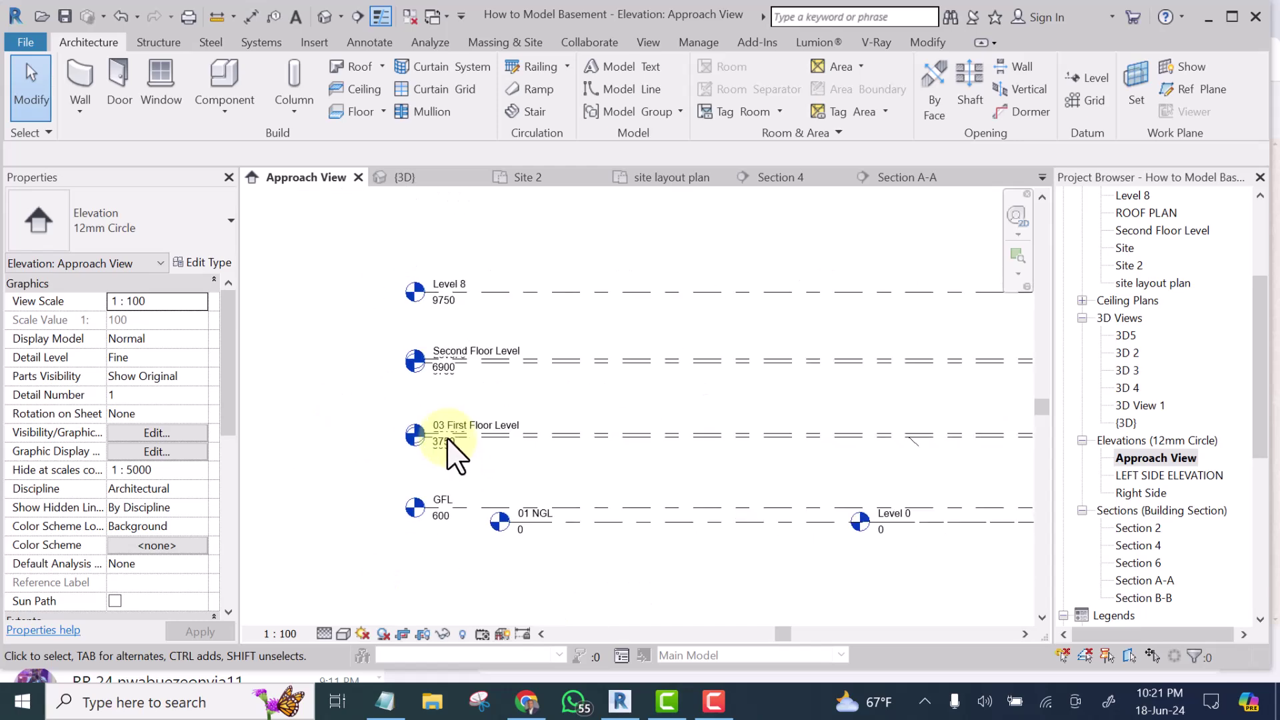
pyautogui.scroll(1, 477, 452)
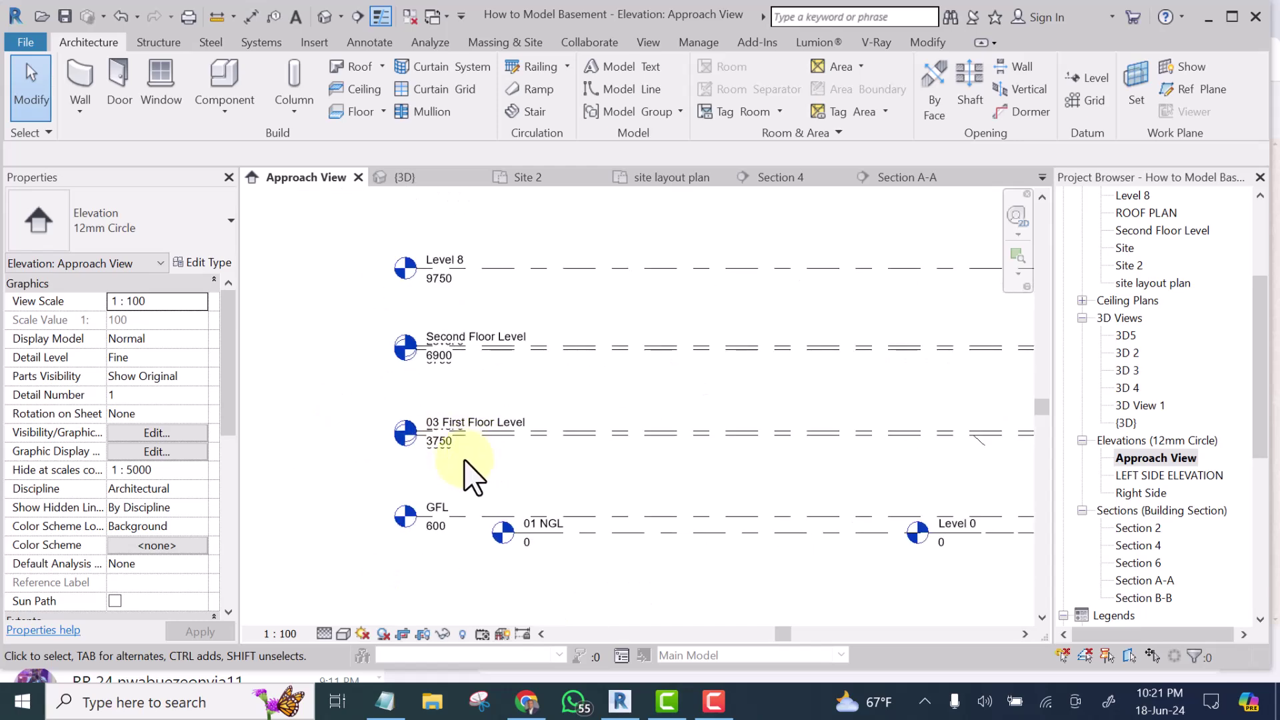
pyautogui.scroll(1, 443, 443)
pyautogui.scroll(-3, 387, 434)
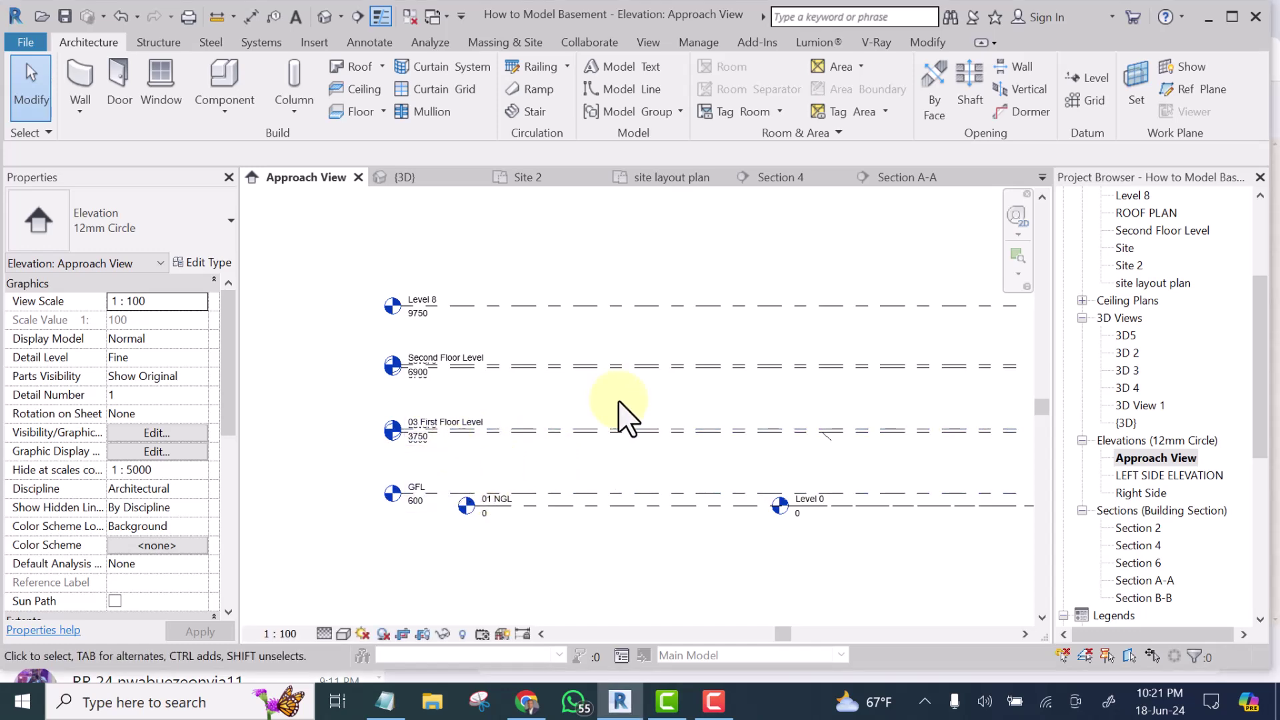
pyautogui.scroll(-2, 487, 443)
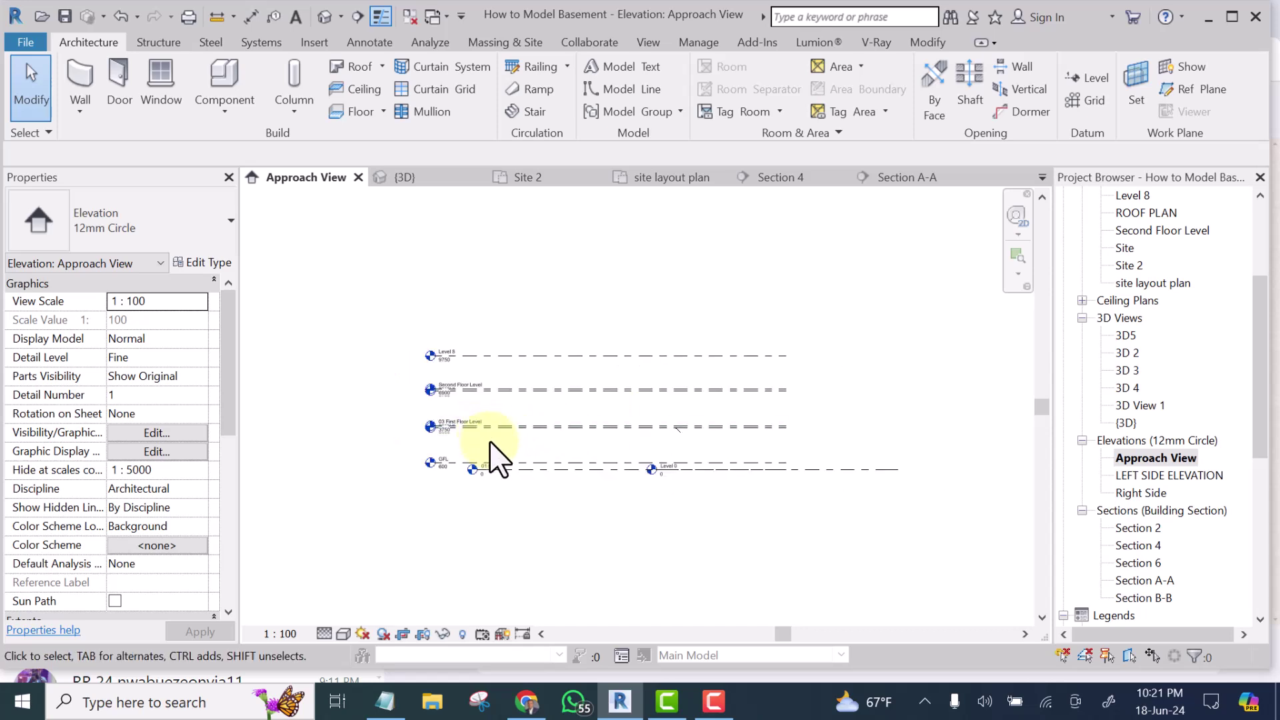
pyautogui.scroll(2, 492, 435)
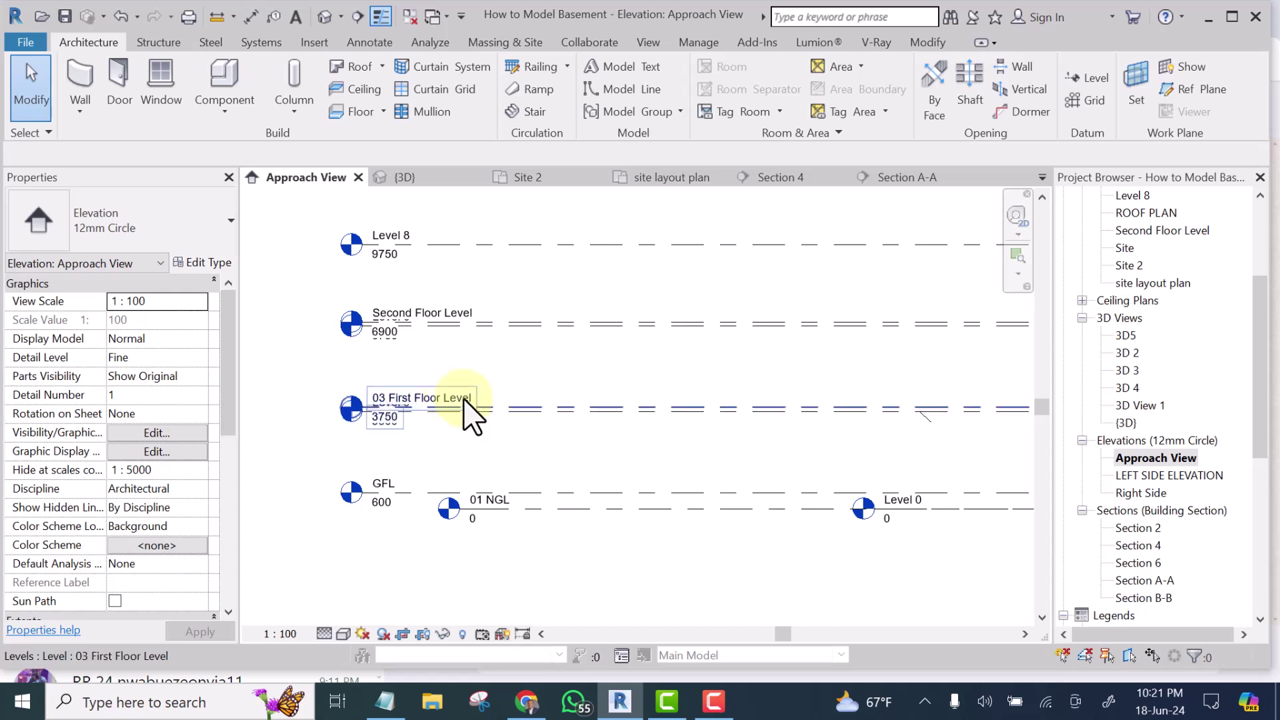
pyautogui.scroll(-2, 466, 407)
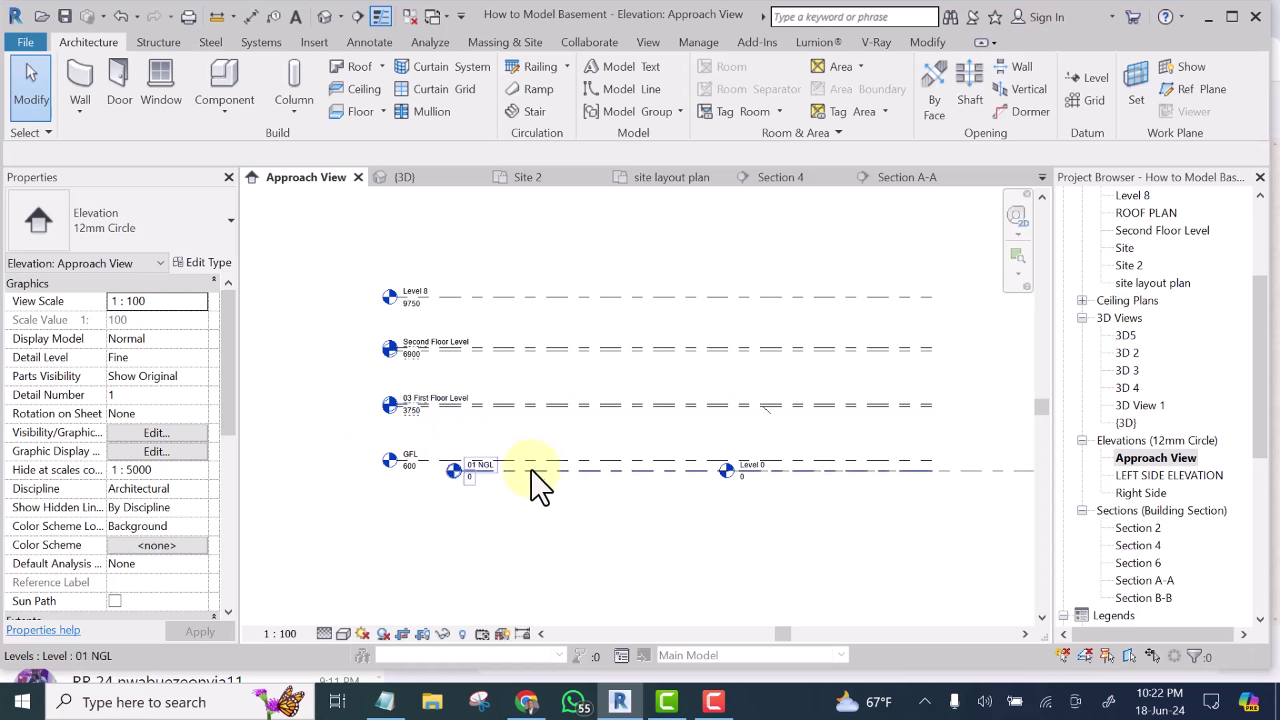
pyautogui.scroll(1, 531, 476)
pyautogui.scroll(-2, 556, 467)
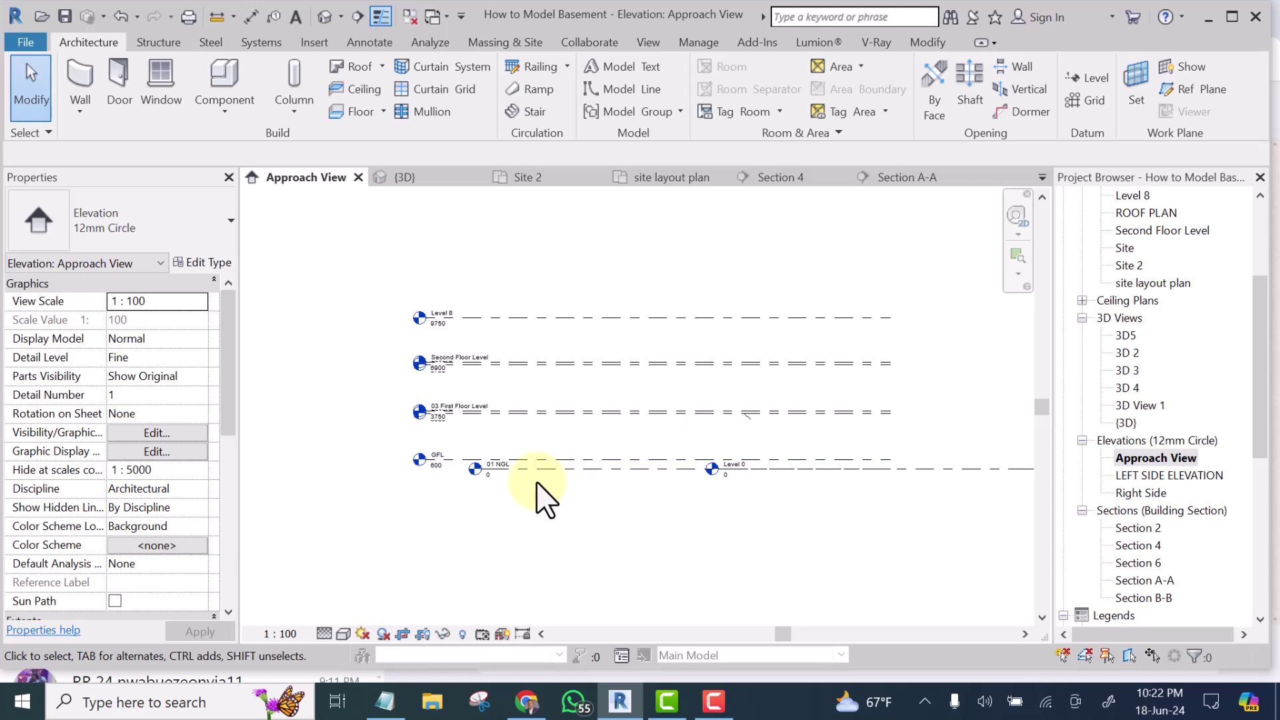
pyautogui.scroll(3, 503, 471)
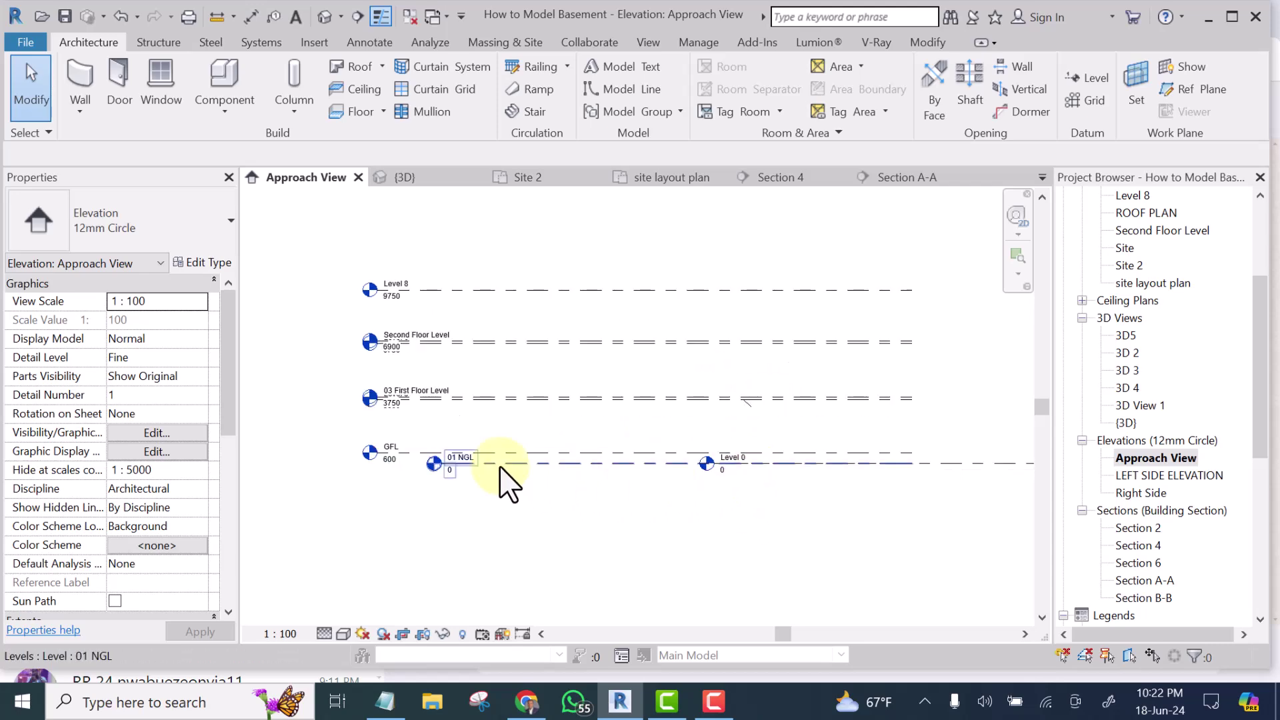
pyautogui.click(501, 465)
pyautogui.scroll(1, 504, 480)
pyautogui.scroll(-2, 500, 491)
pyautogui.click(498, 500)
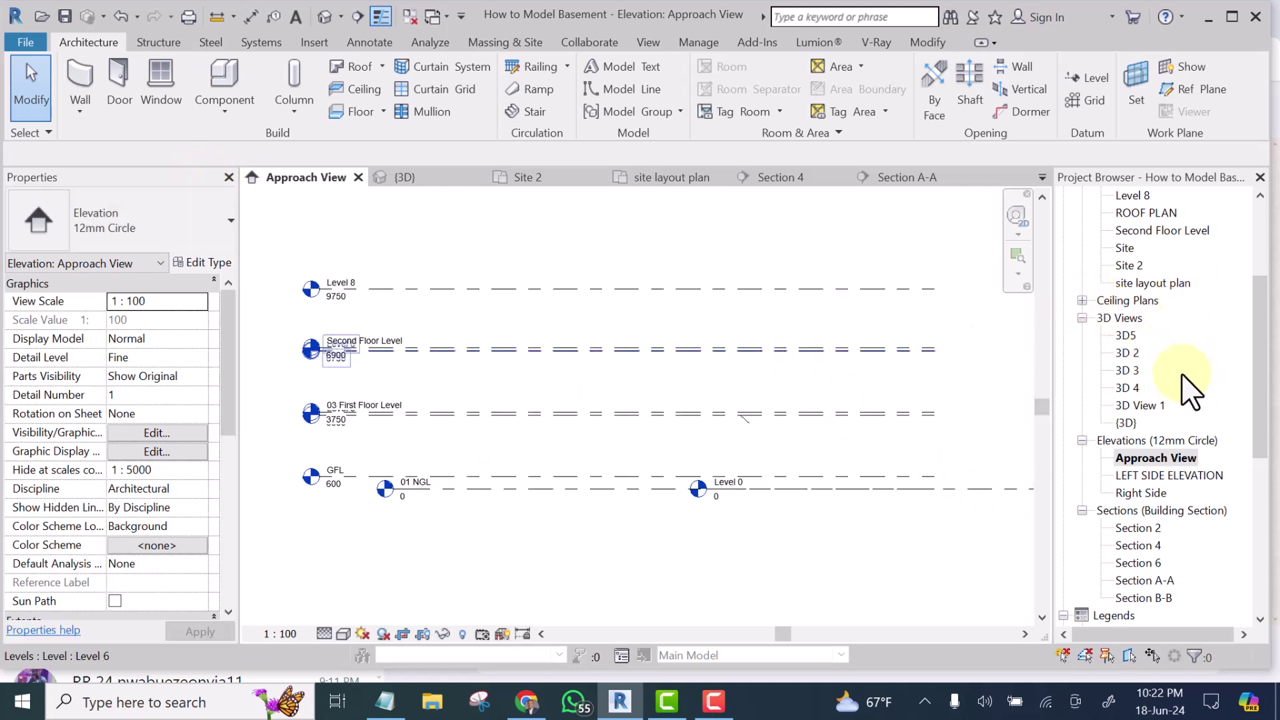
# Step: In the site layout plan, link the Revit model How to Model Base link.rvt with Auto - Origin to Origin positioning
pyautogui.click(1148, 282)
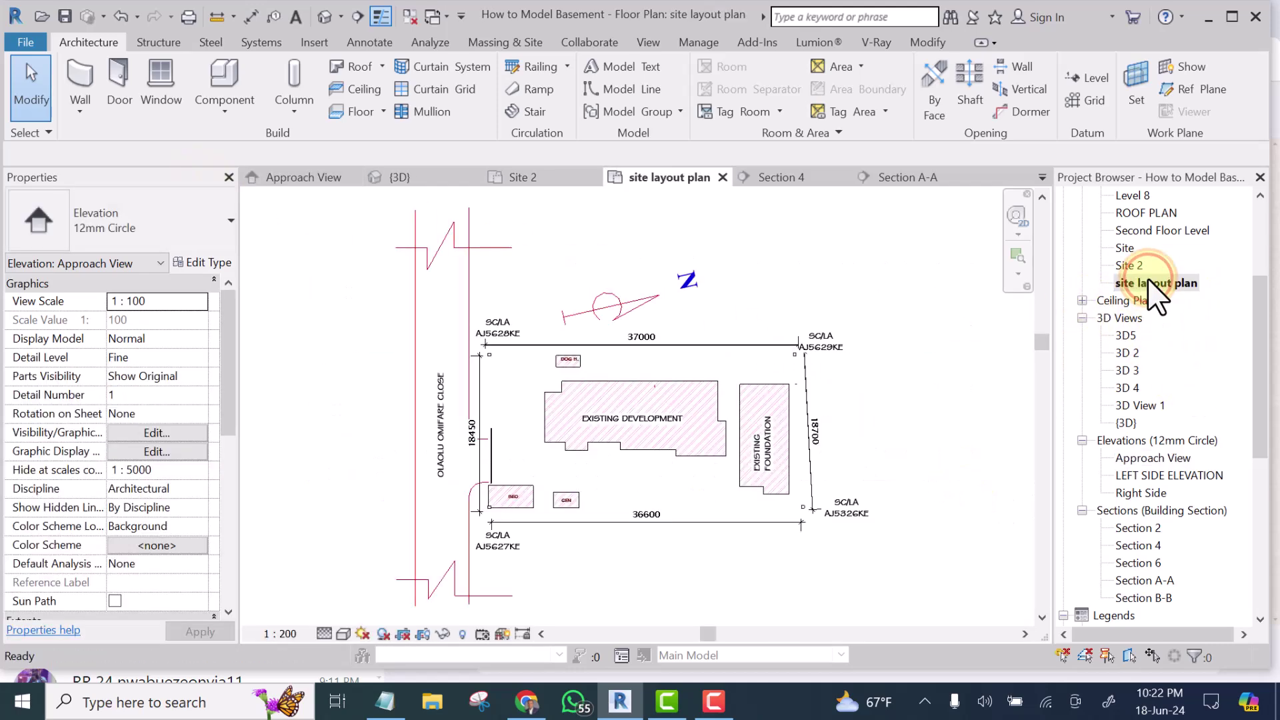
pyautogui.scroll(4, 608, 417)
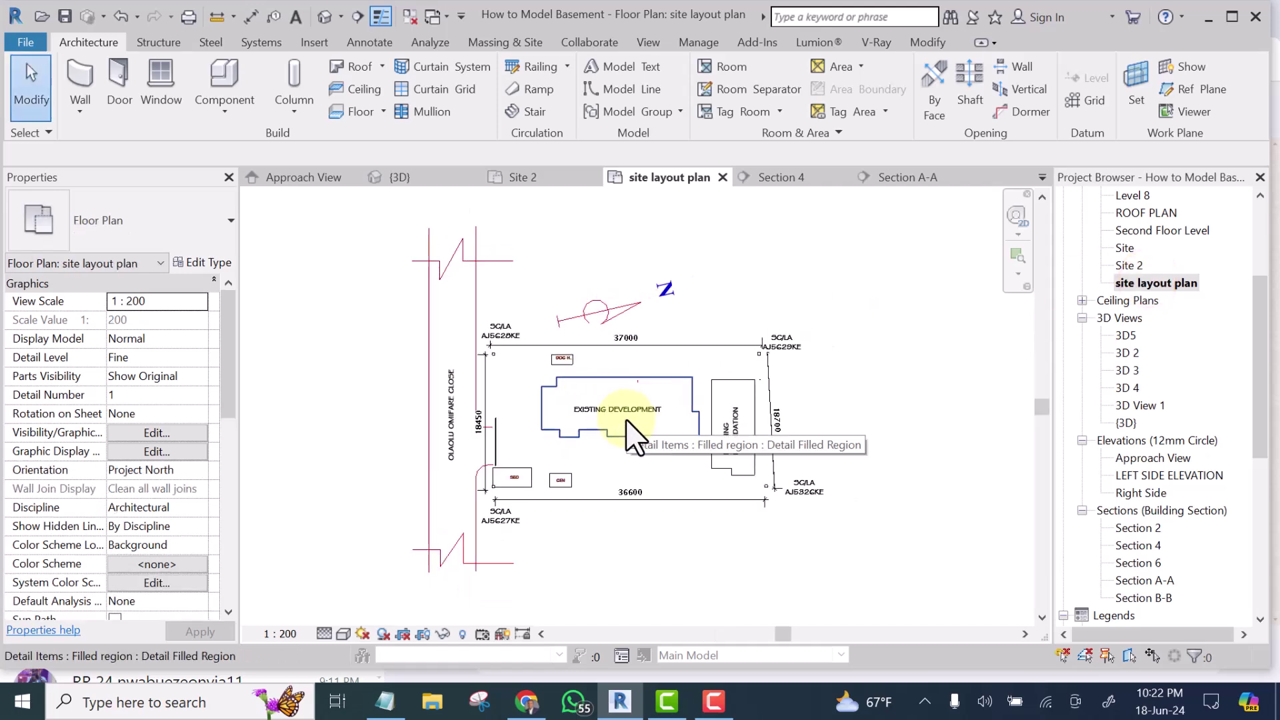
pyautogui.moveTo(609, 420)
pyautogui.mouseDown(button='middle')
pyautogui.moveTo(508, 432)
pyautogui.moveTo(592, 437)
pyautogui.mouseUp(button='middle')
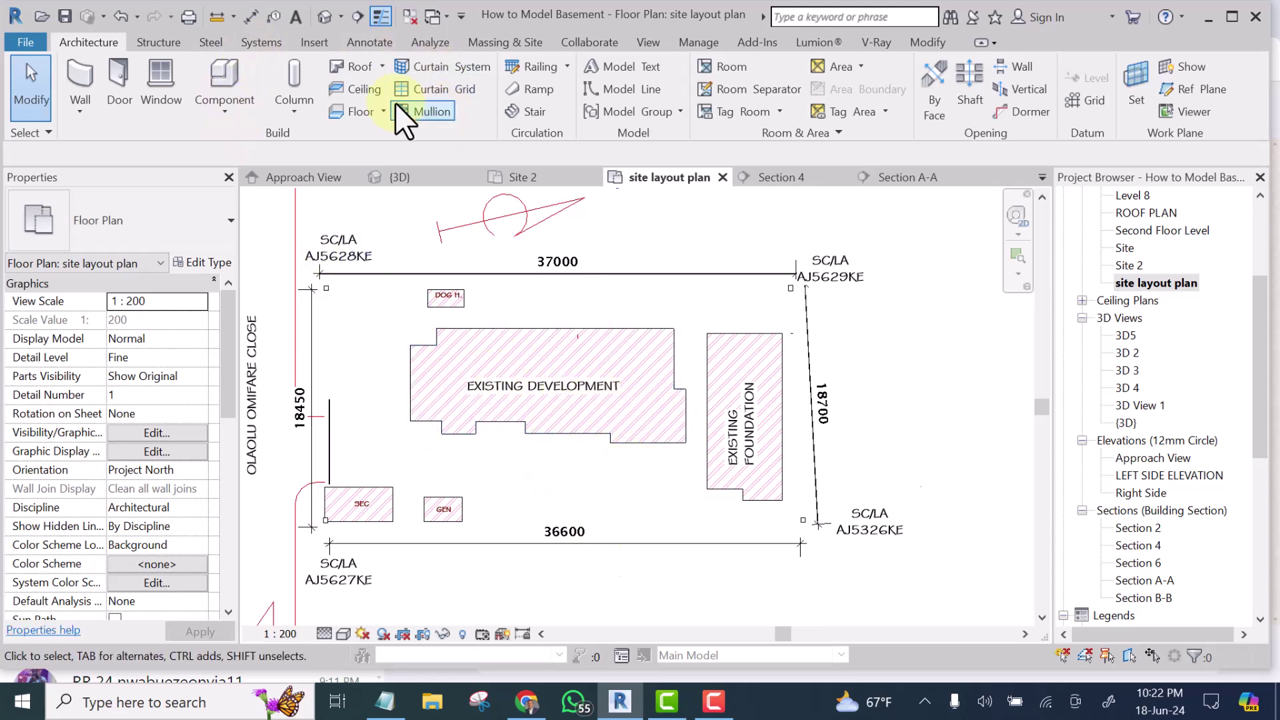
pyautogui.click(312, 41)
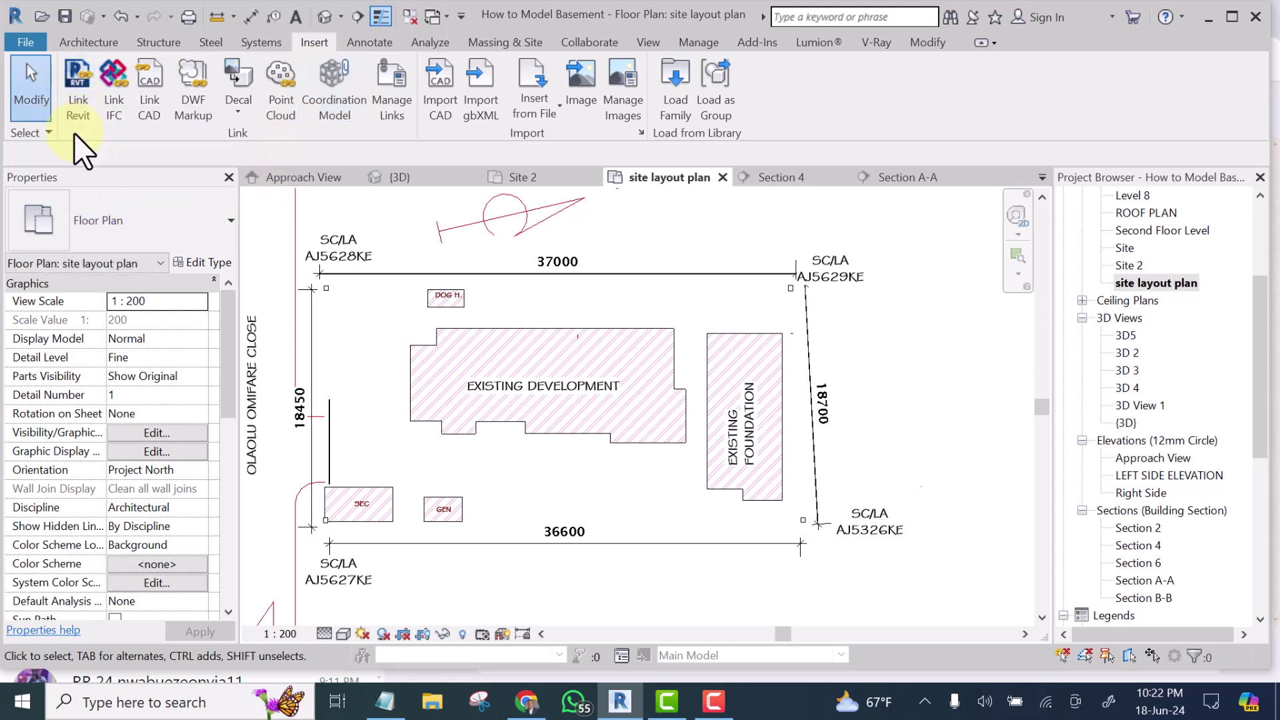
pyautogui.click(75, 86)
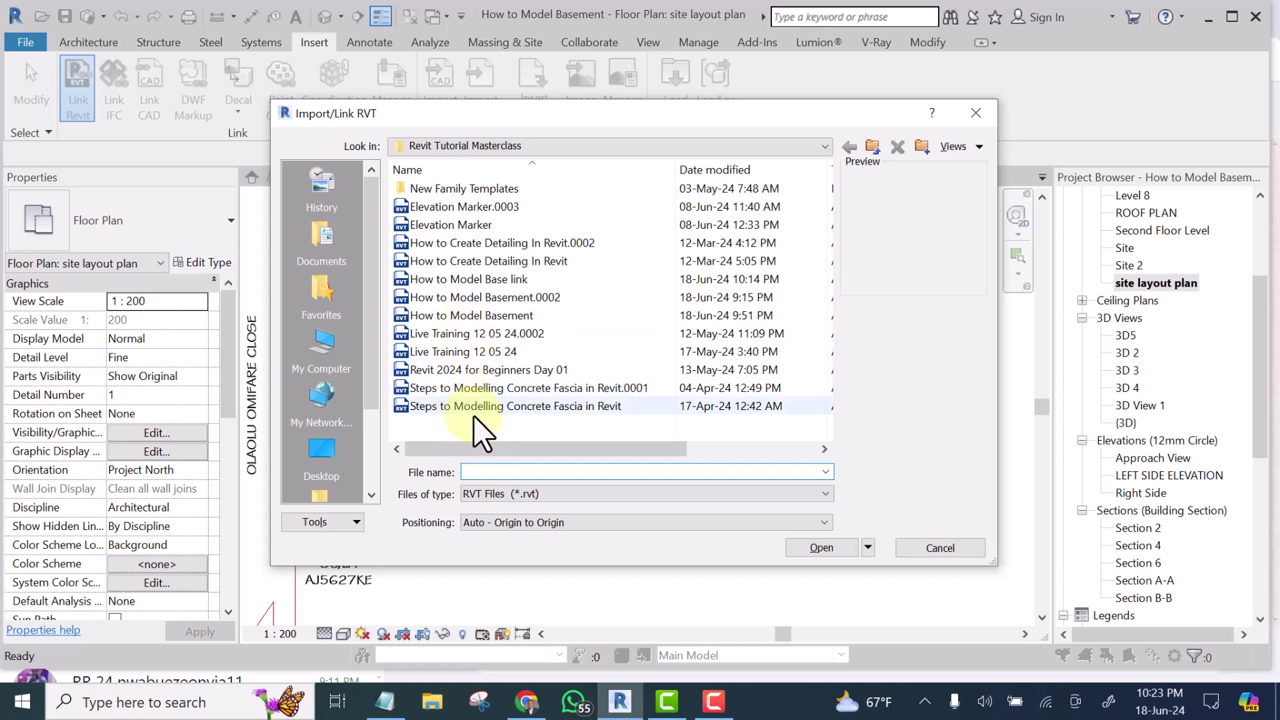
pyautogui.click(462, 278)
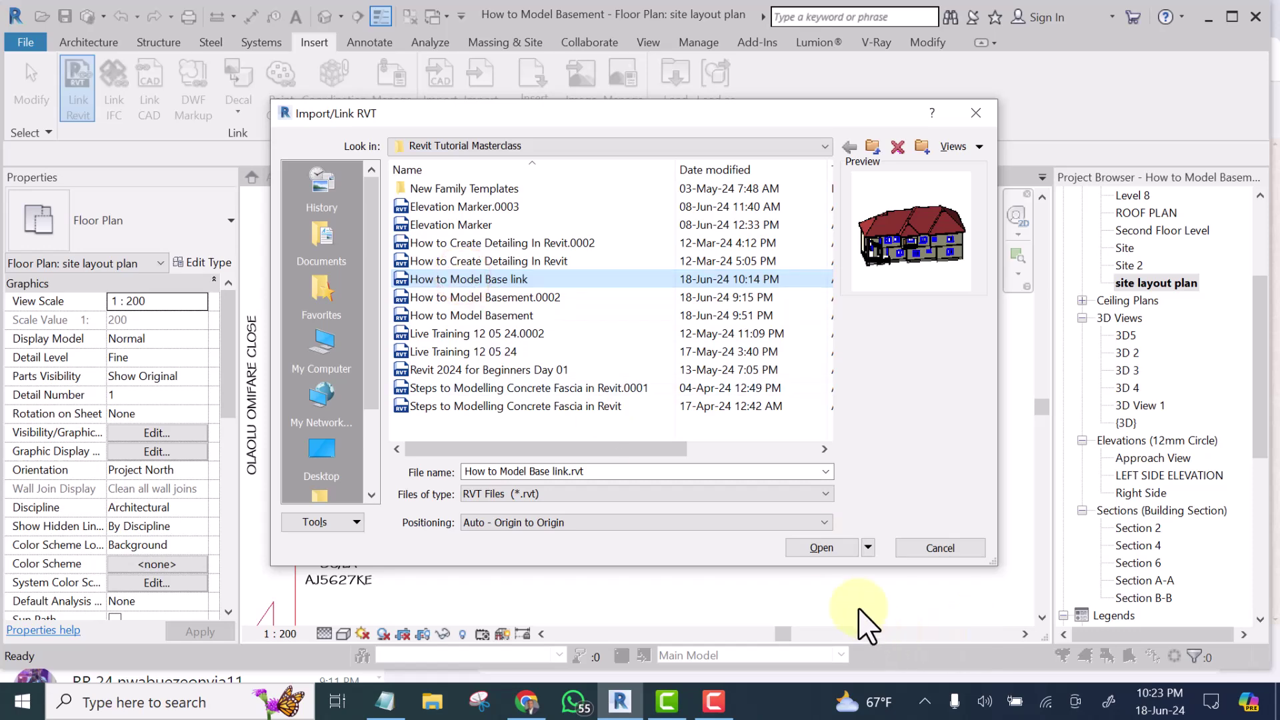
pyautogui.click(819, 548)
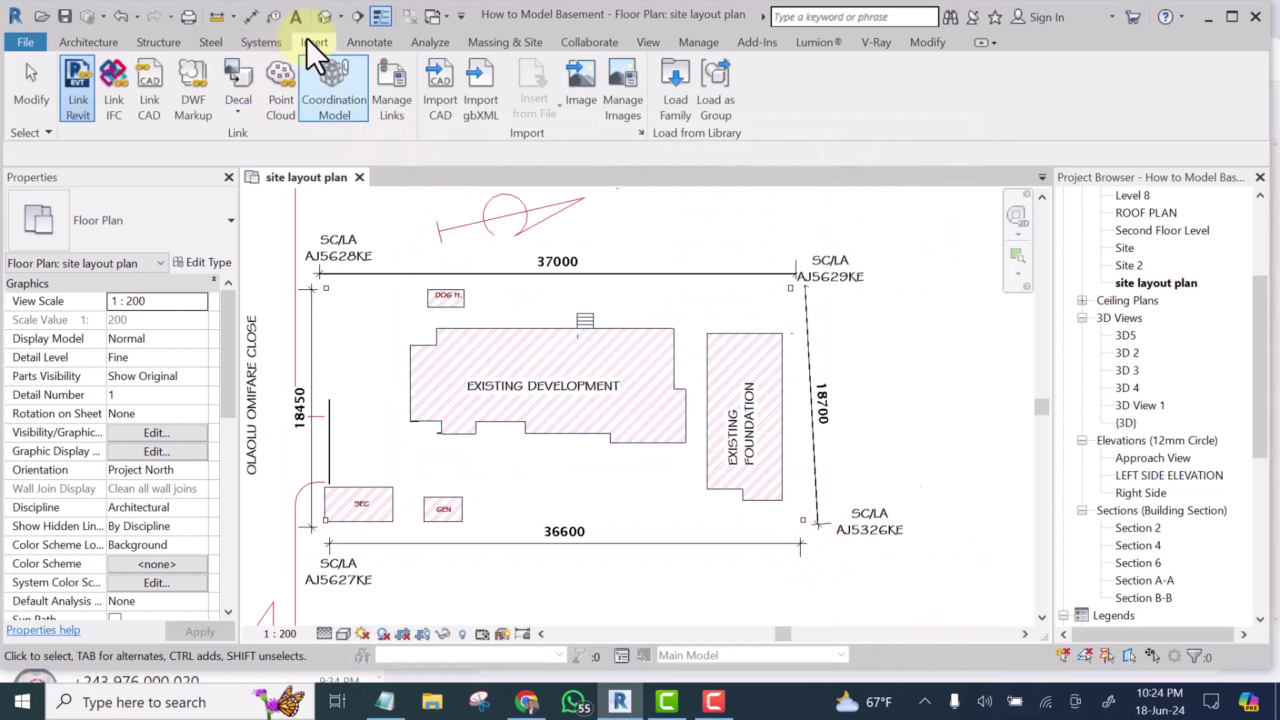
# Step: View the linked house in the default 3D view, and open the Approach View elevation to compare it with the levels
pyautogui.click(322, 14)
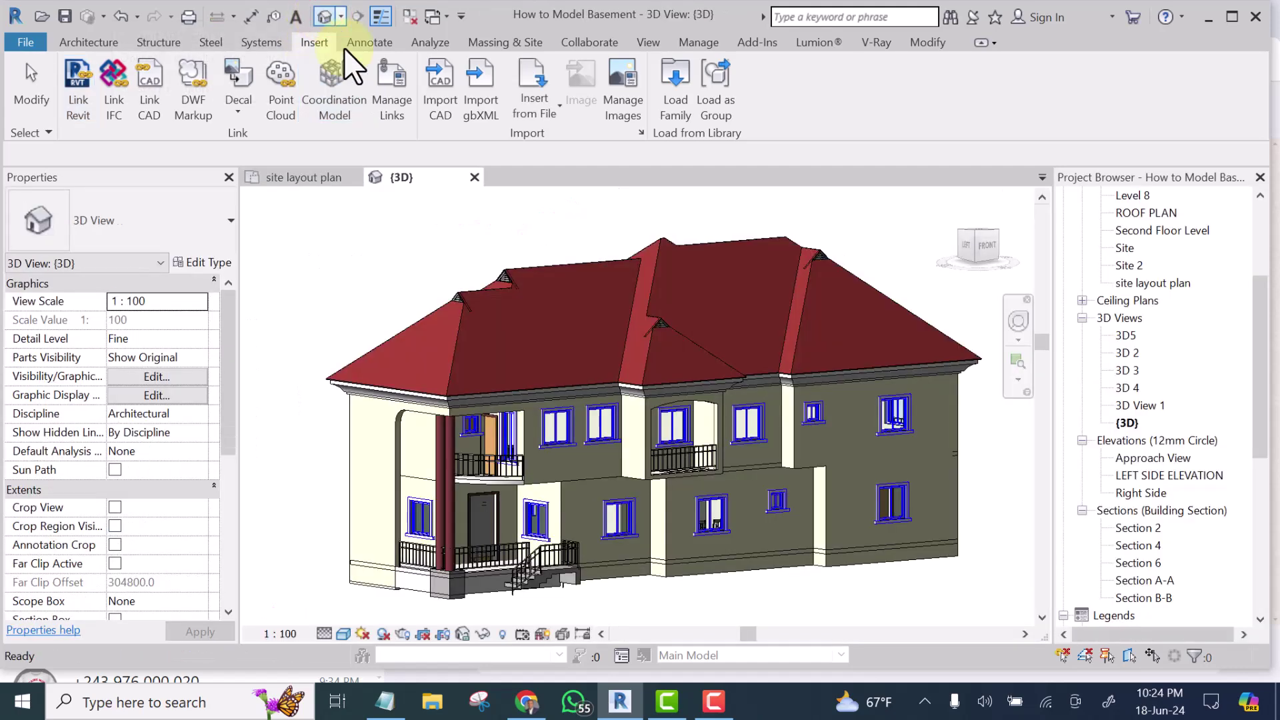
pyautogui.scroll(-5, 667, 456)
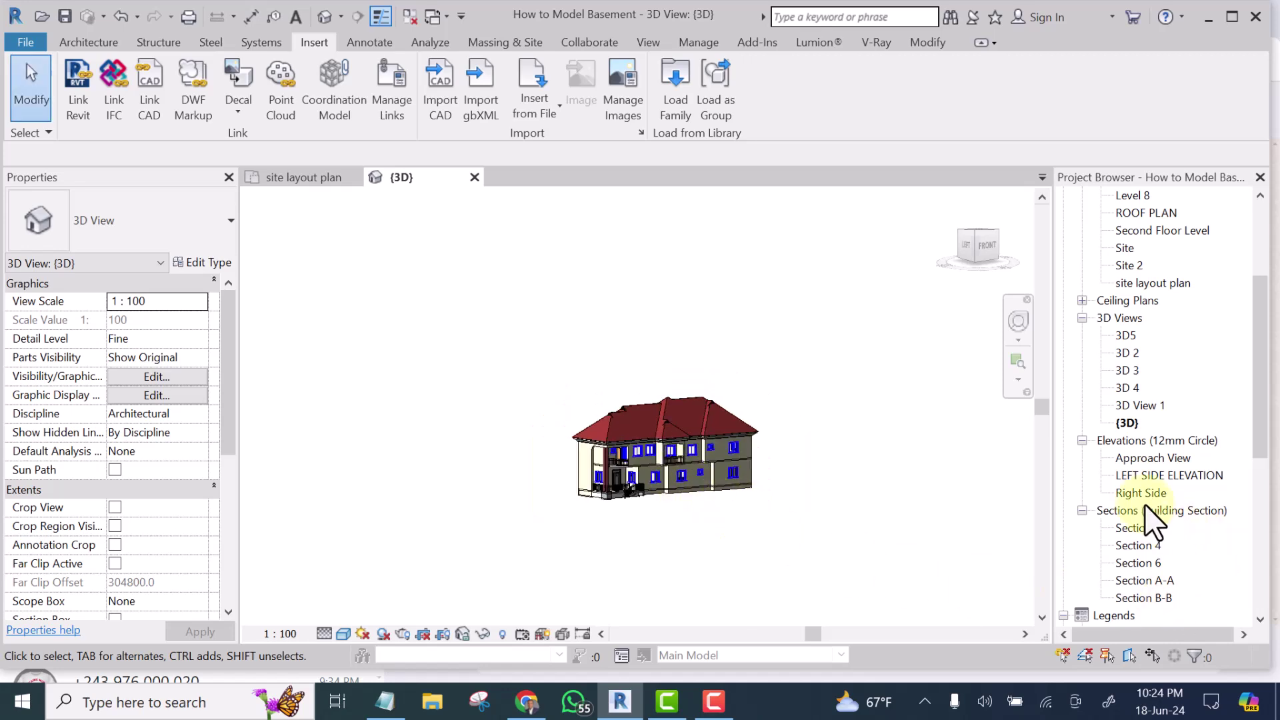
pyautogui.click(1140, 458)
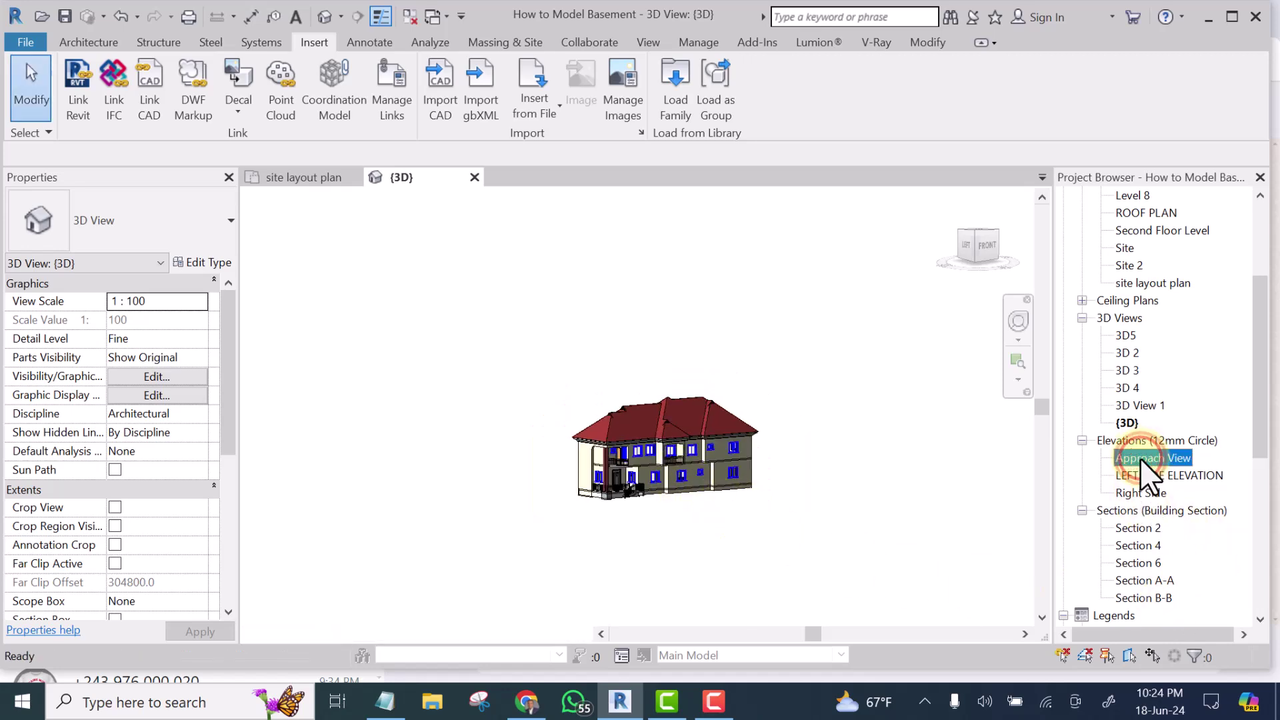
pyautogui.doubleClick(1140, 458)
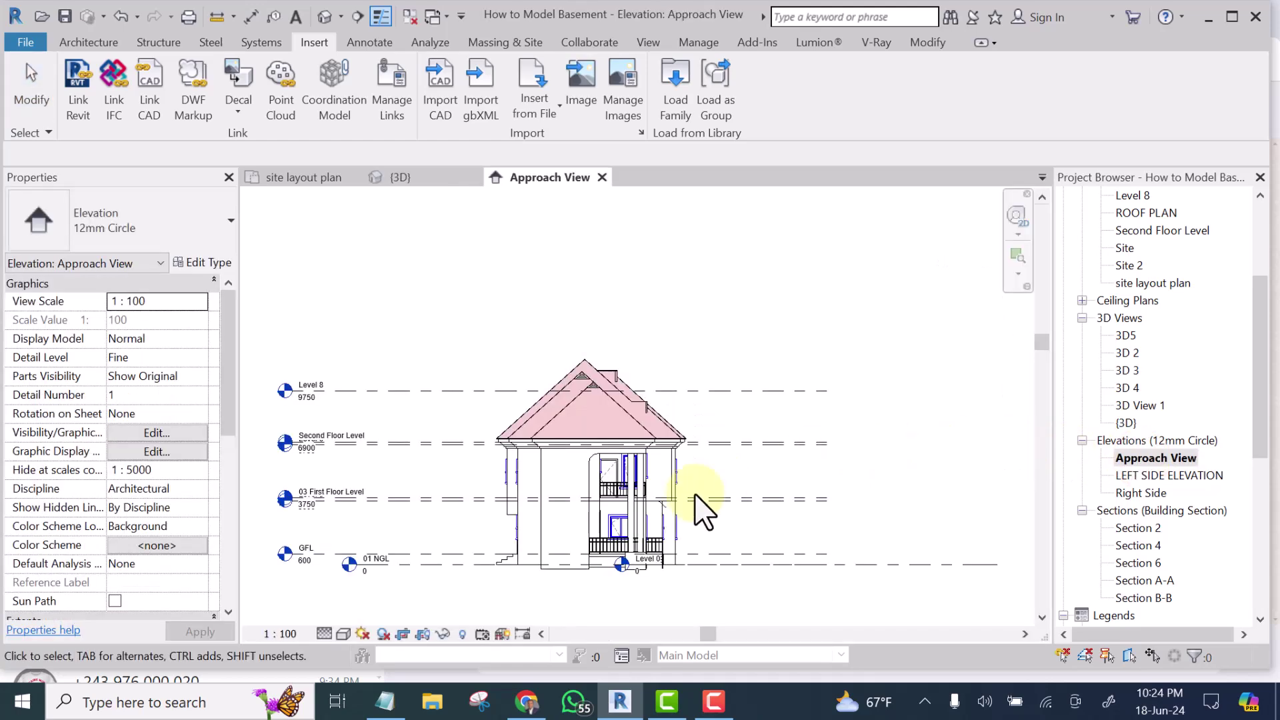
pyautogui.moveTo(700, 510); pyautogui.dragTo(640, 455, button='middle')
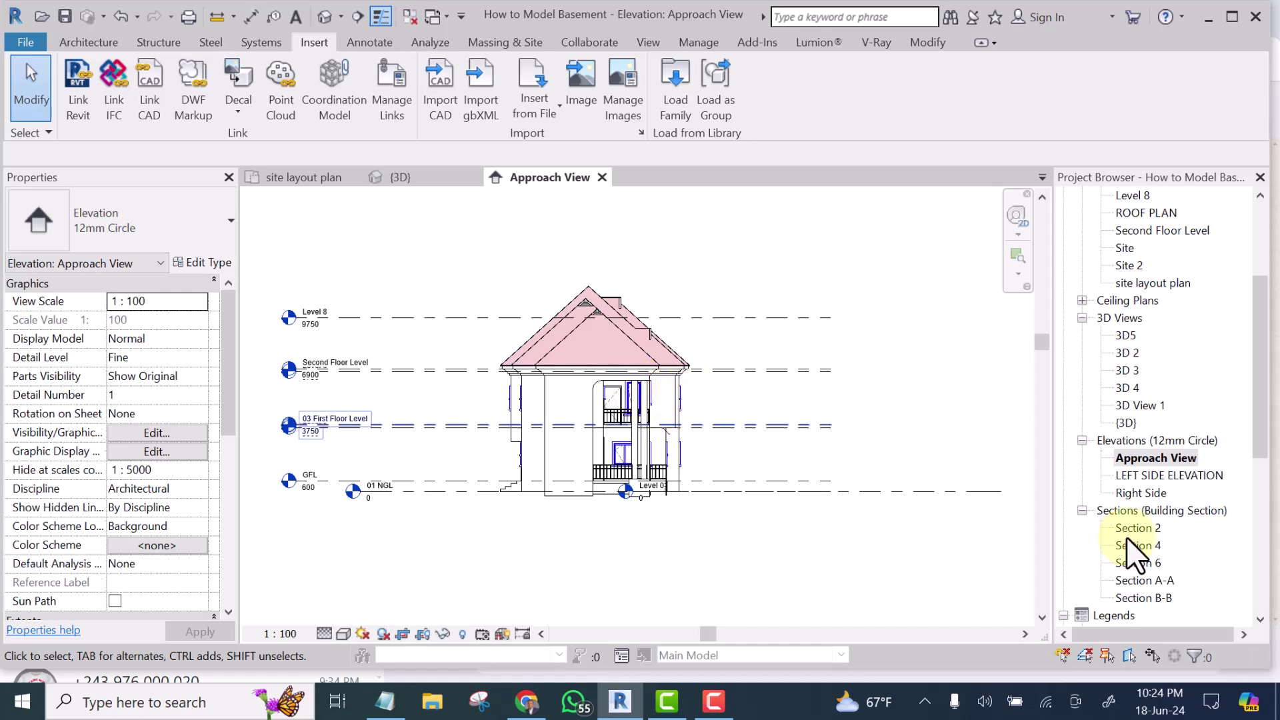
# Step: Enable selection of links and move the linked house model vertically up from 01 NGL by about 4300 mm with Disjoin enabled
pyautogui.click(1066, 651)
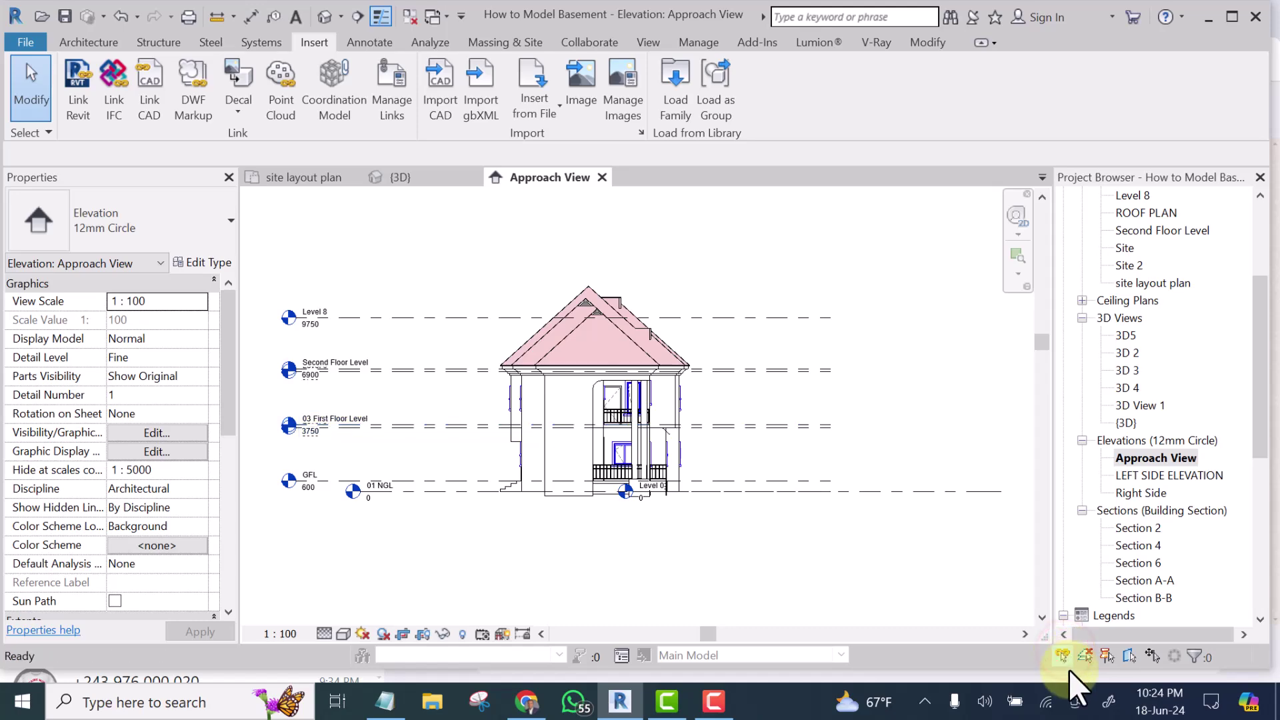
pyautogui.click(642, 346)
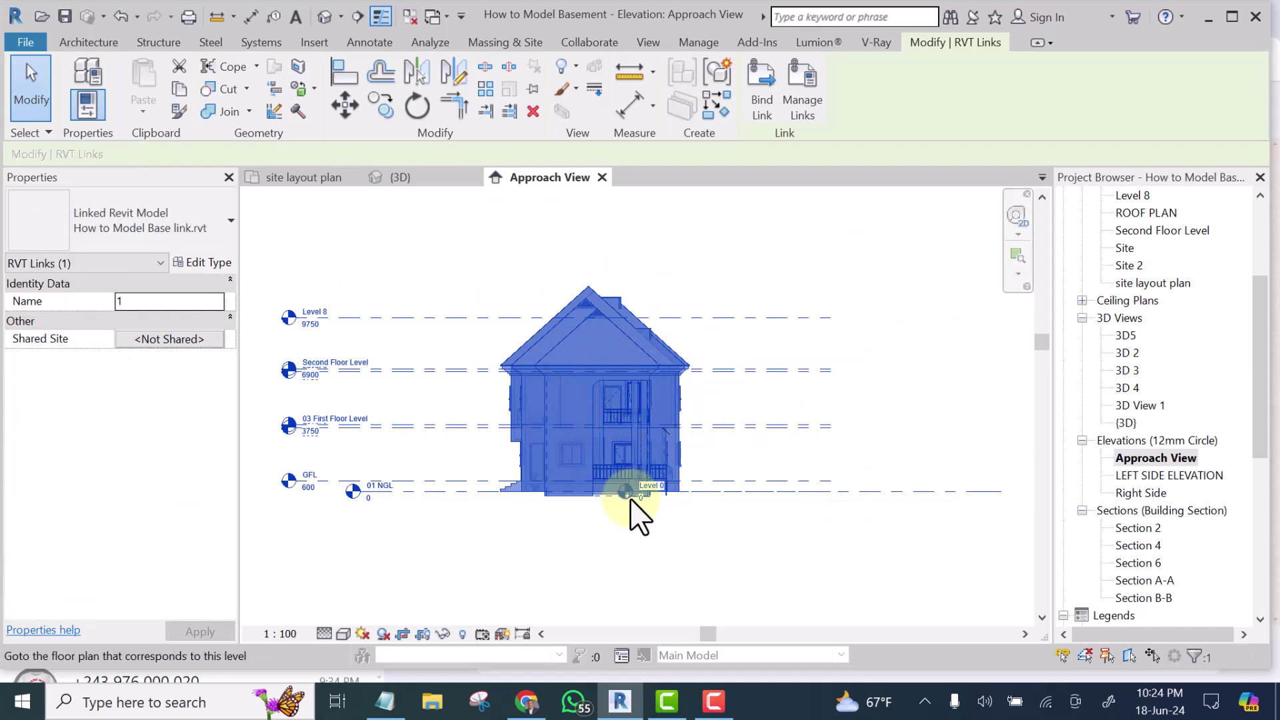
pyautogui.click(345, 105)
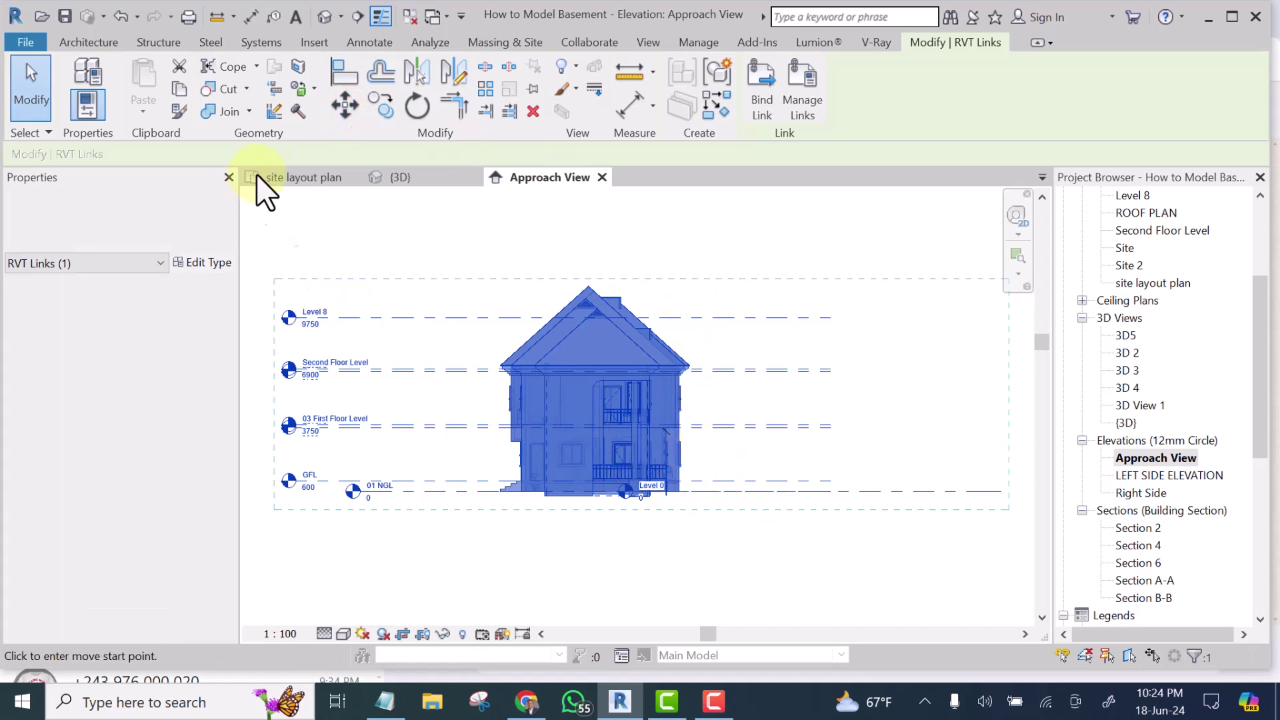
pyautogui.click(345, 104)
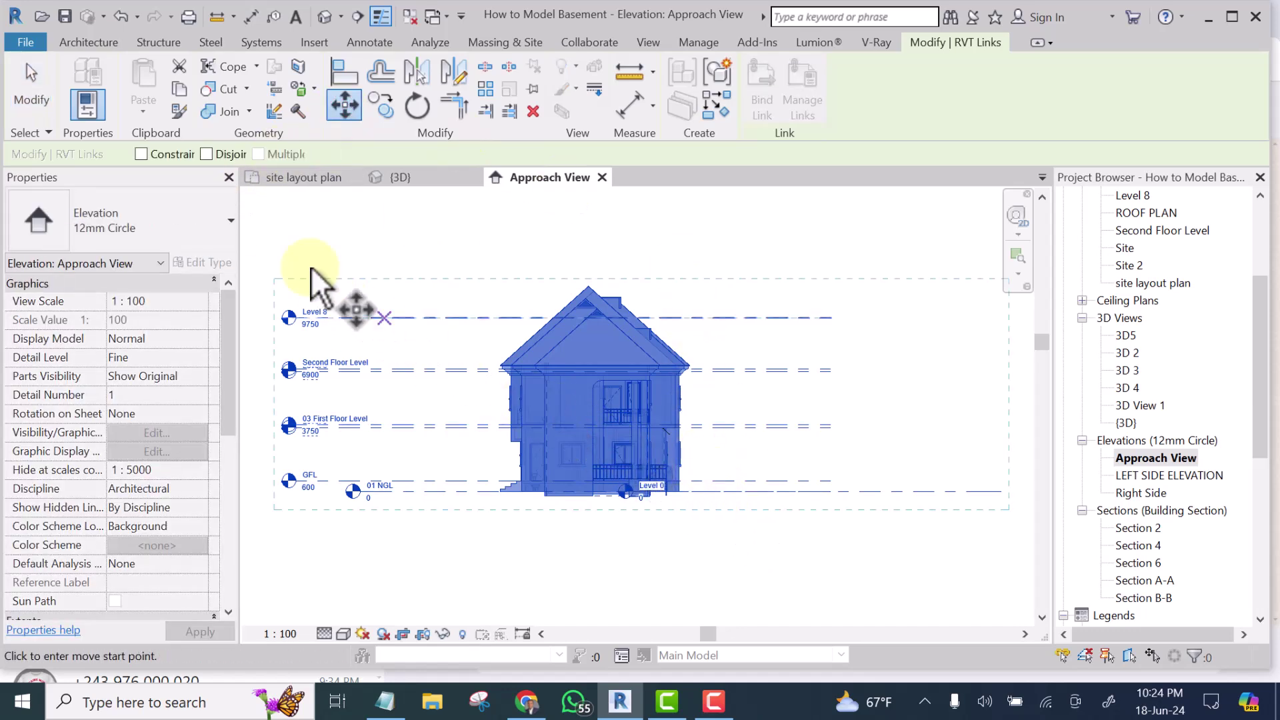
pyautogui.click(206, 154)
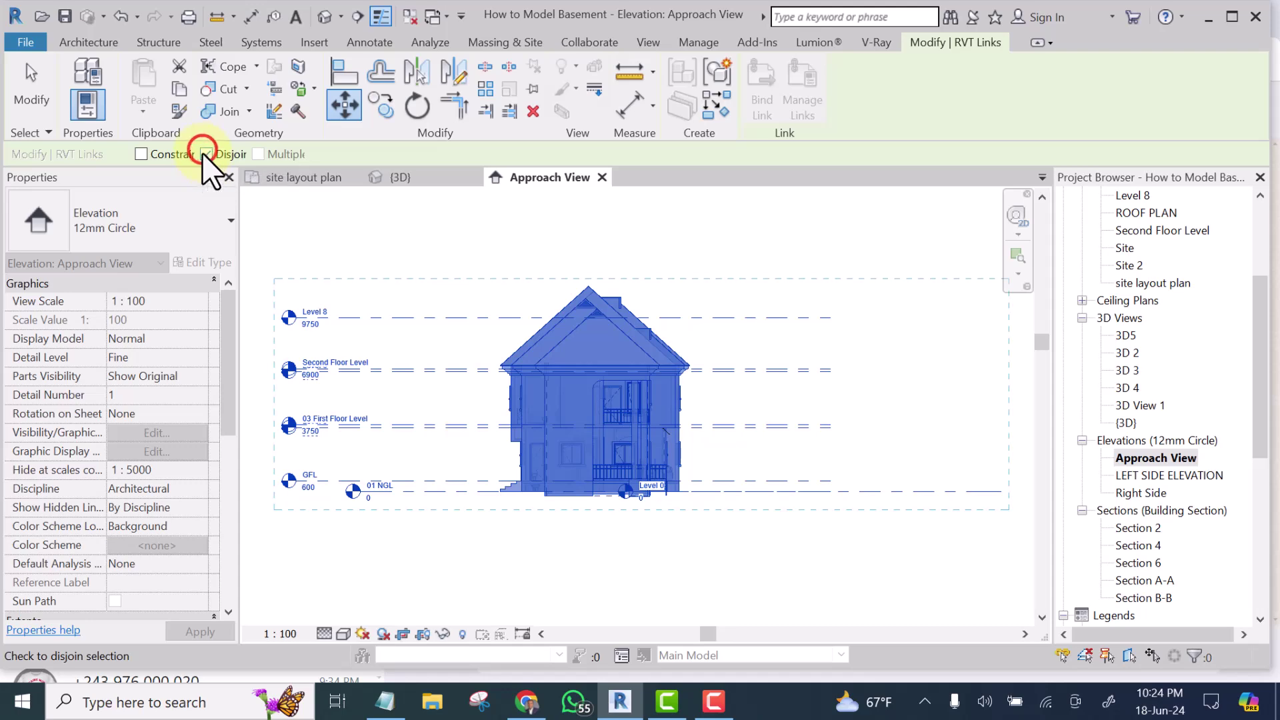
pyautogui.click(709, 491)
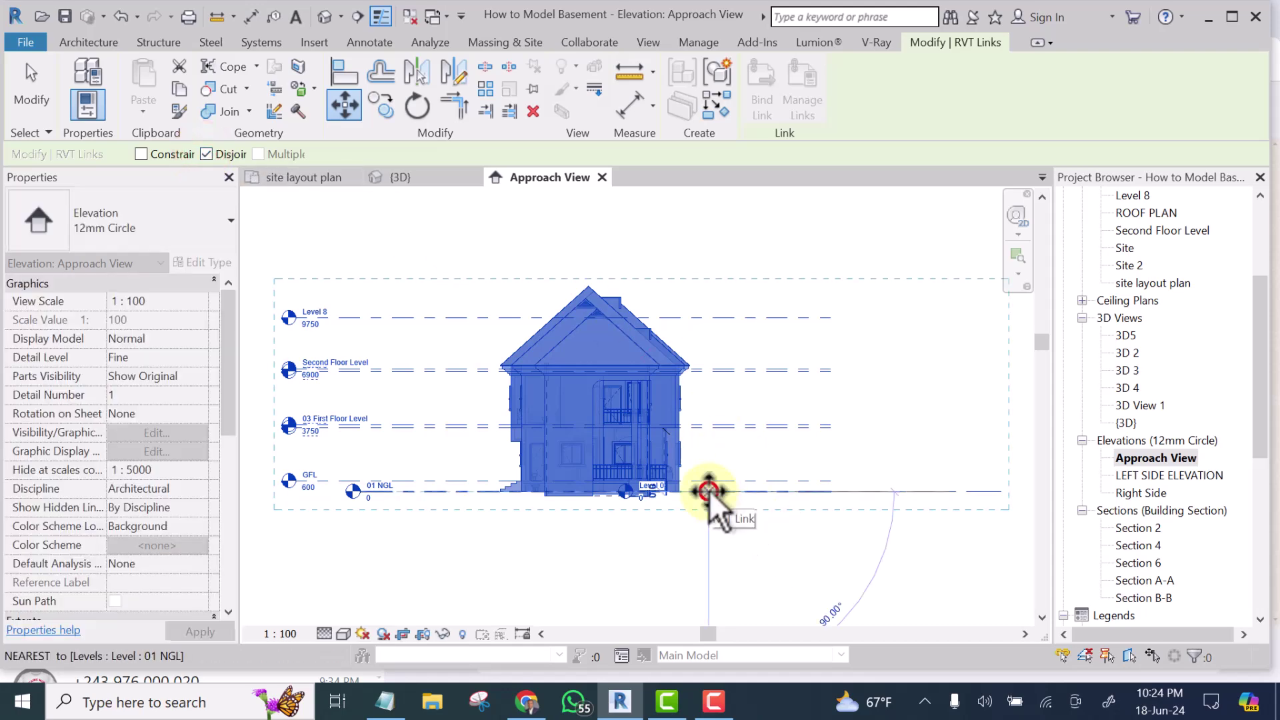
pyautogui.click(712, 412)
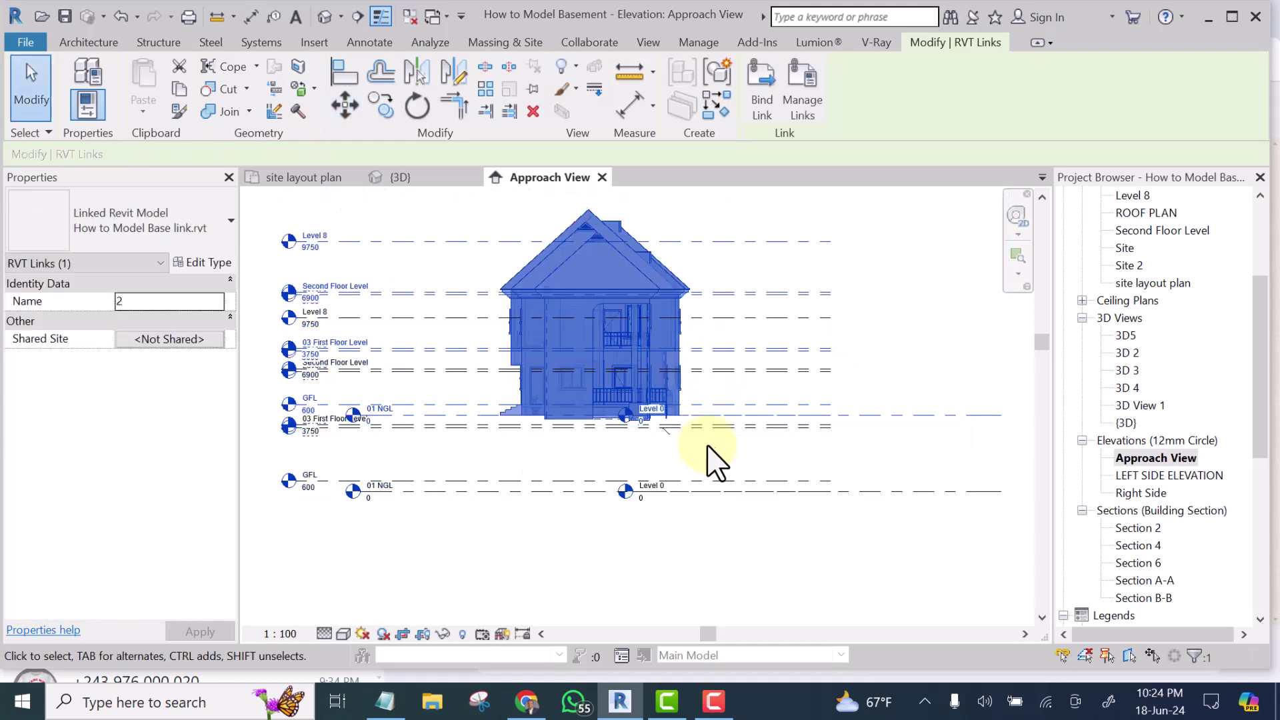
# Step: Add an aligned dimension between the project's Level 0 line and the raised linked house's Level 0 line
pyautogui.scroll(2, 705, 460)
pyautogui.moveTo(709, 486); pyautogui.dragTo(680, 509, button='middle')
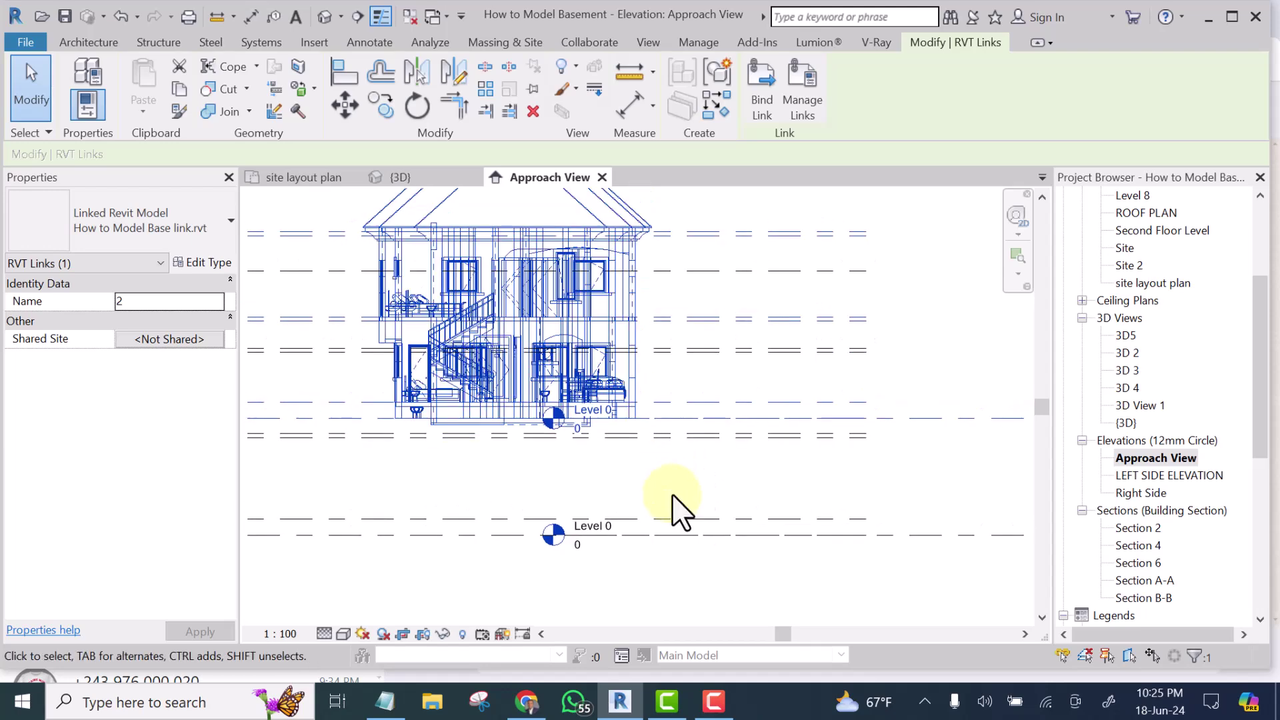
pyautogui.scroll(2, 638, 400)
pyautogui.scroll(-2, 638, 400)
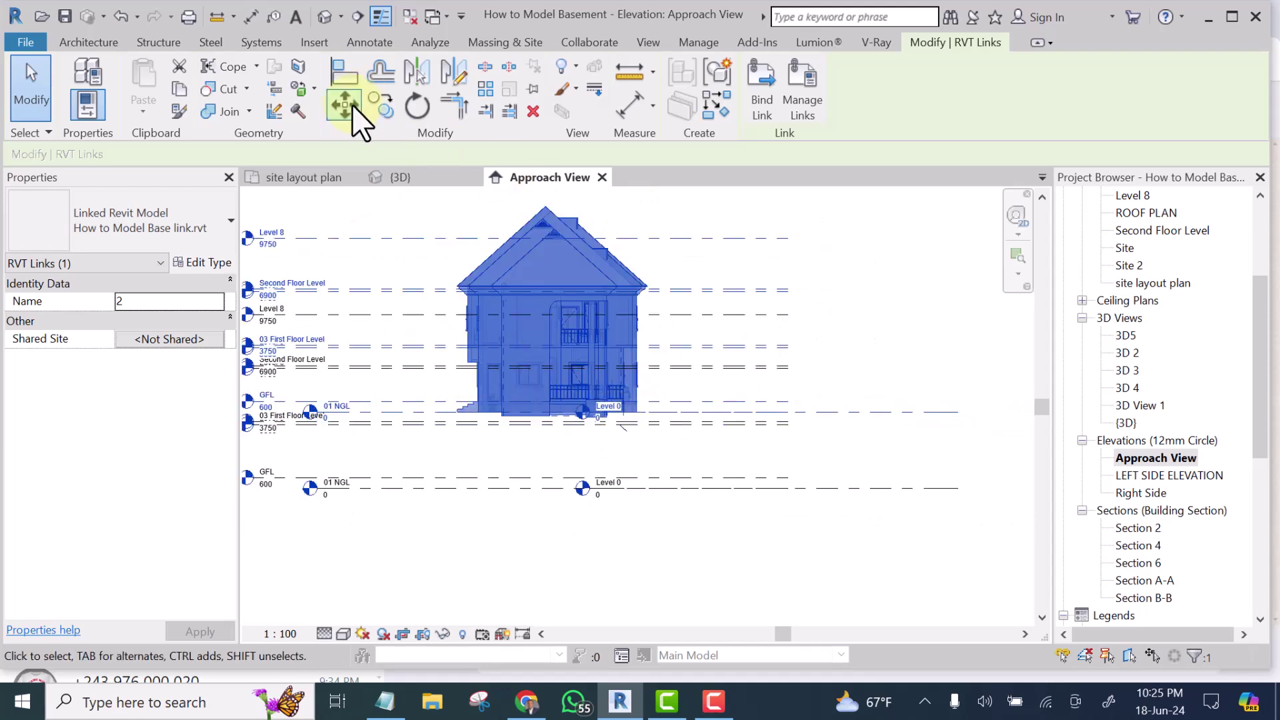
pyautogui.click(633, 103)
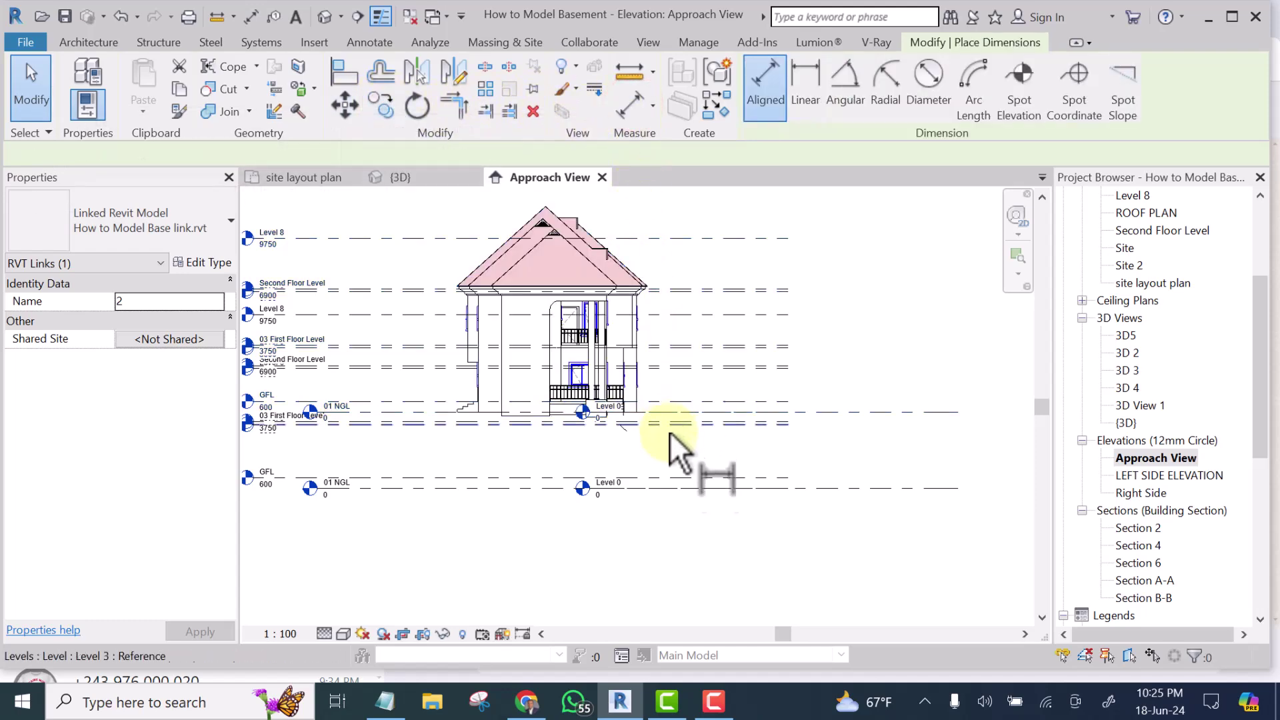
pyautogui.scroll(3, 675, 482)
pyautogui.scroll(1, 681, 483)
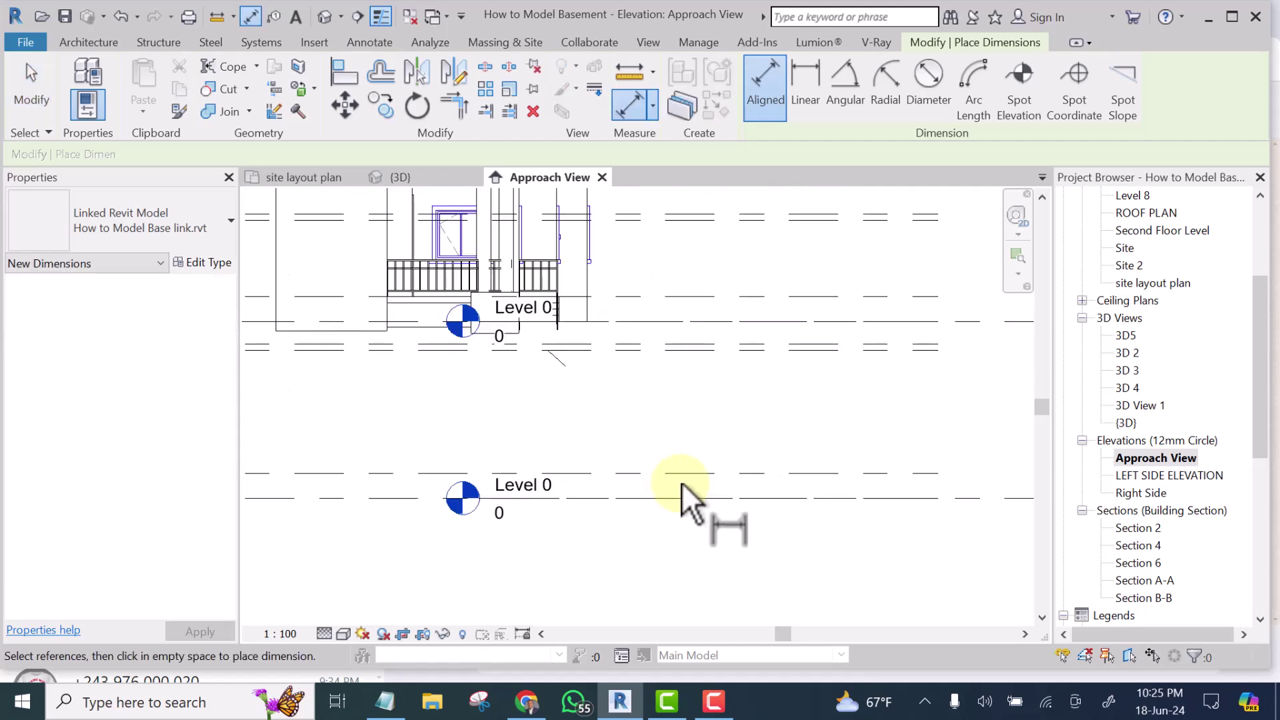
pyautogui.scroll(-4, 681, 482)
pyautogui.scroll(4, 682, 482)
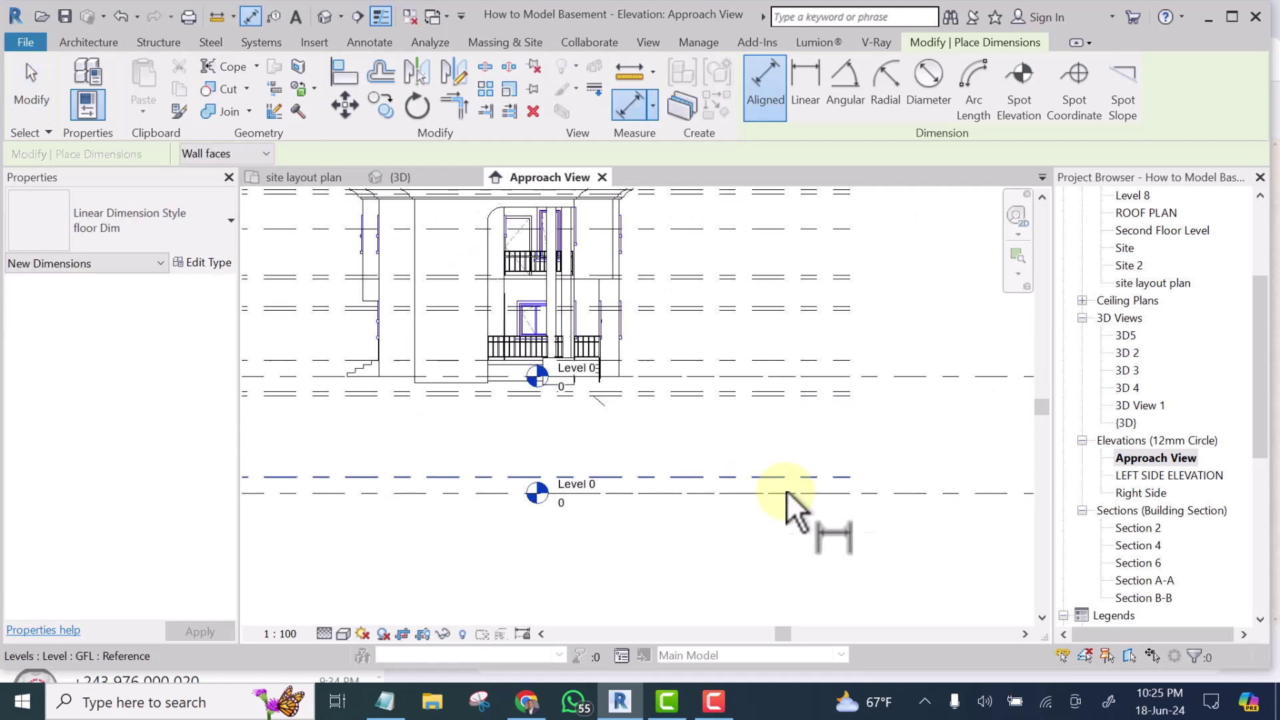
pyautogui.click(862, 497)
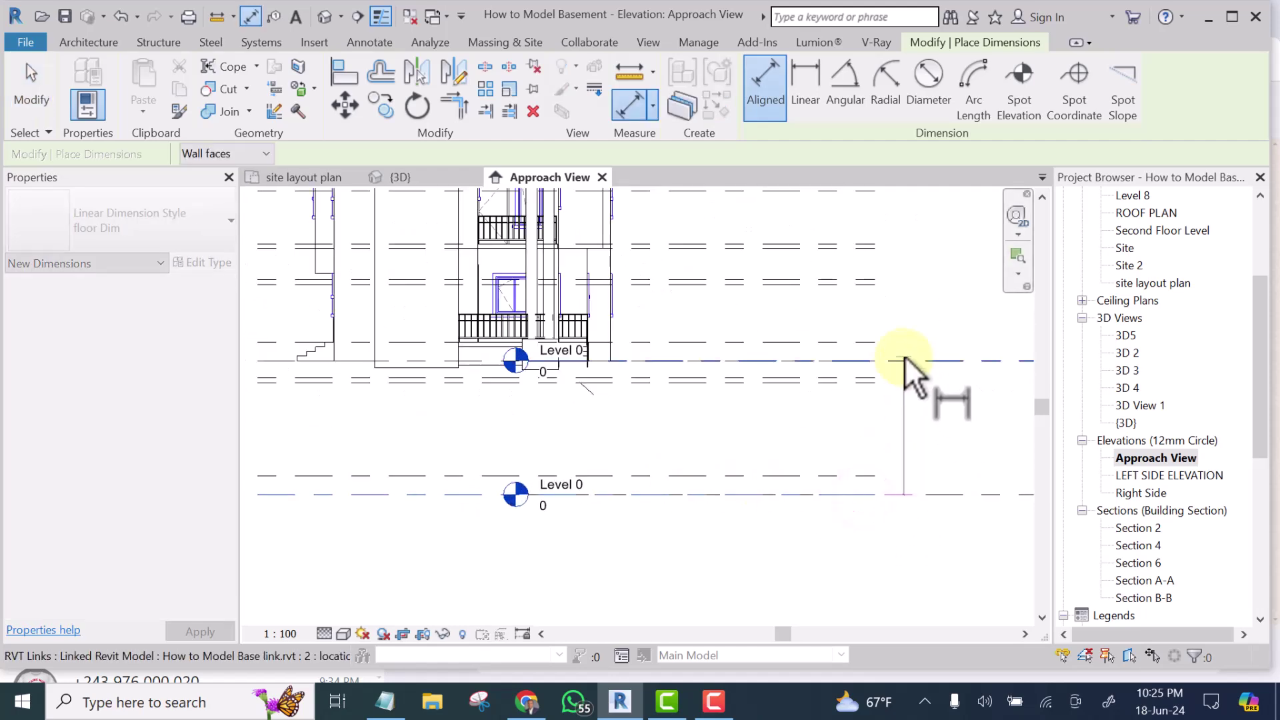
pyautogui.click(903, 359)
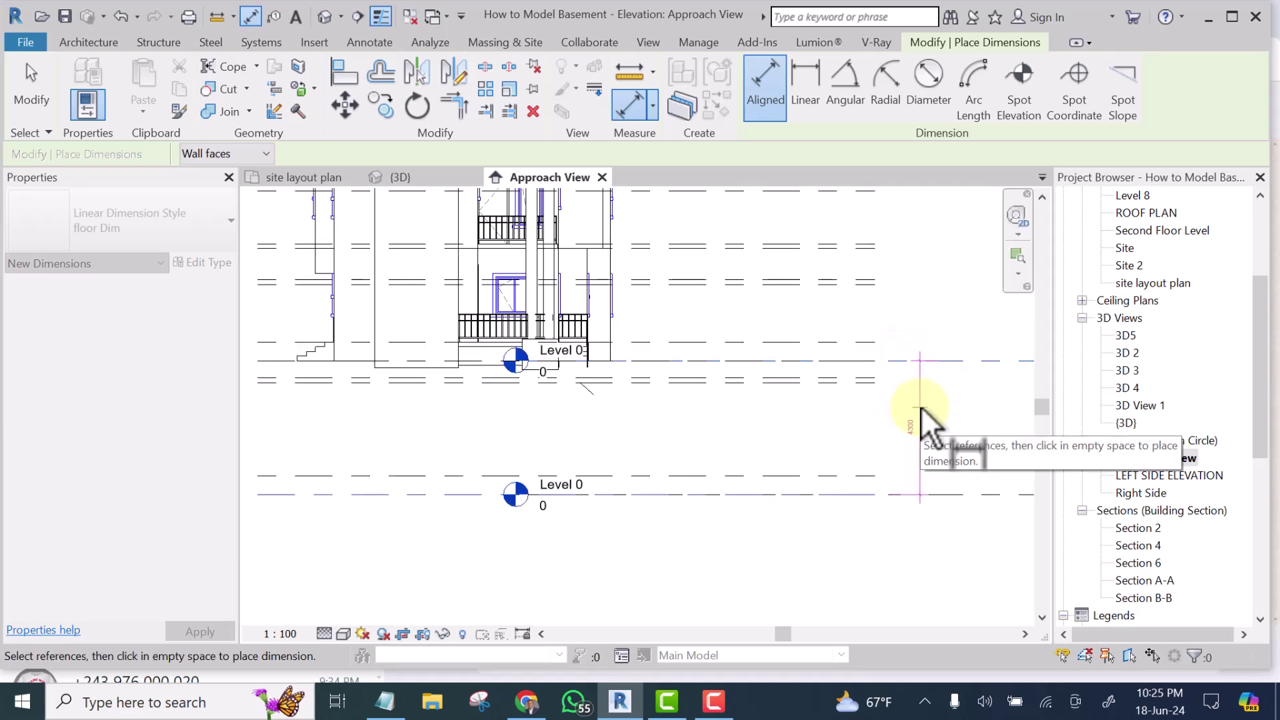
pyautogui.click(921, 407)
pyautogui.press('Escape')
pyautogui.press('Escape')
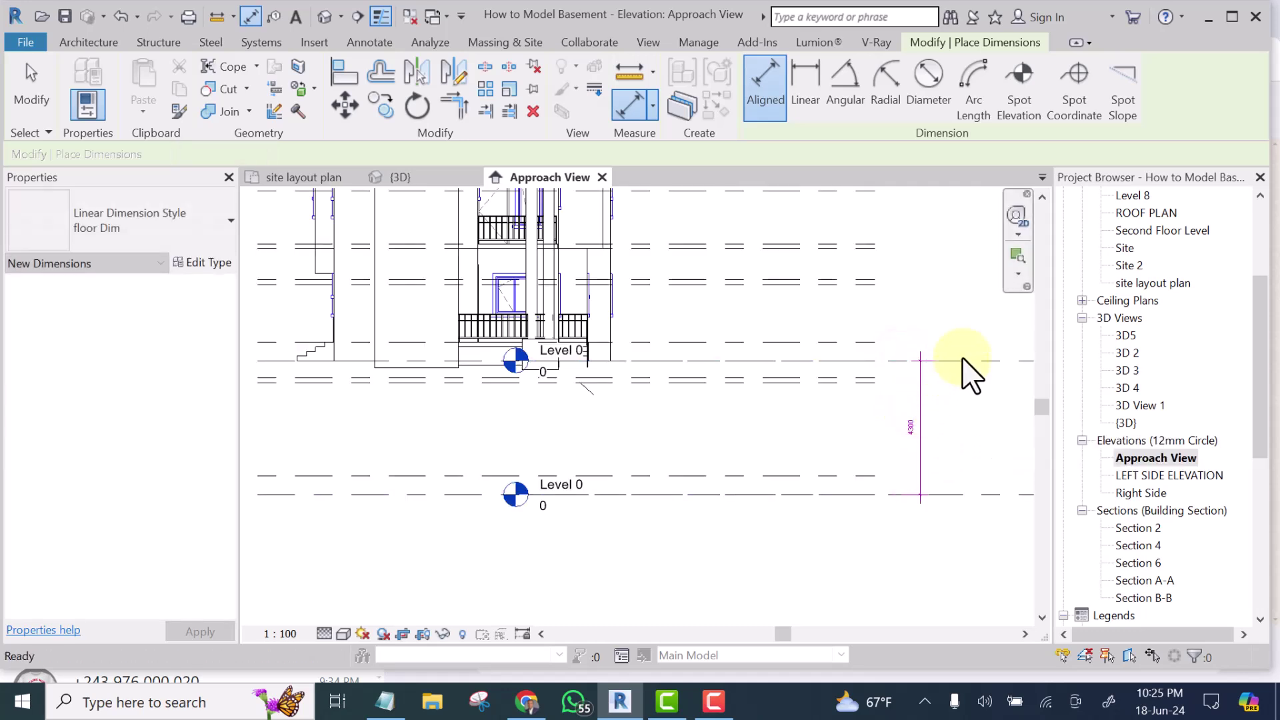
# Step: Set the dimensioned height of the linked house above the project's Level 0 line to 4000 mm
pyautogui.click(587, 224)
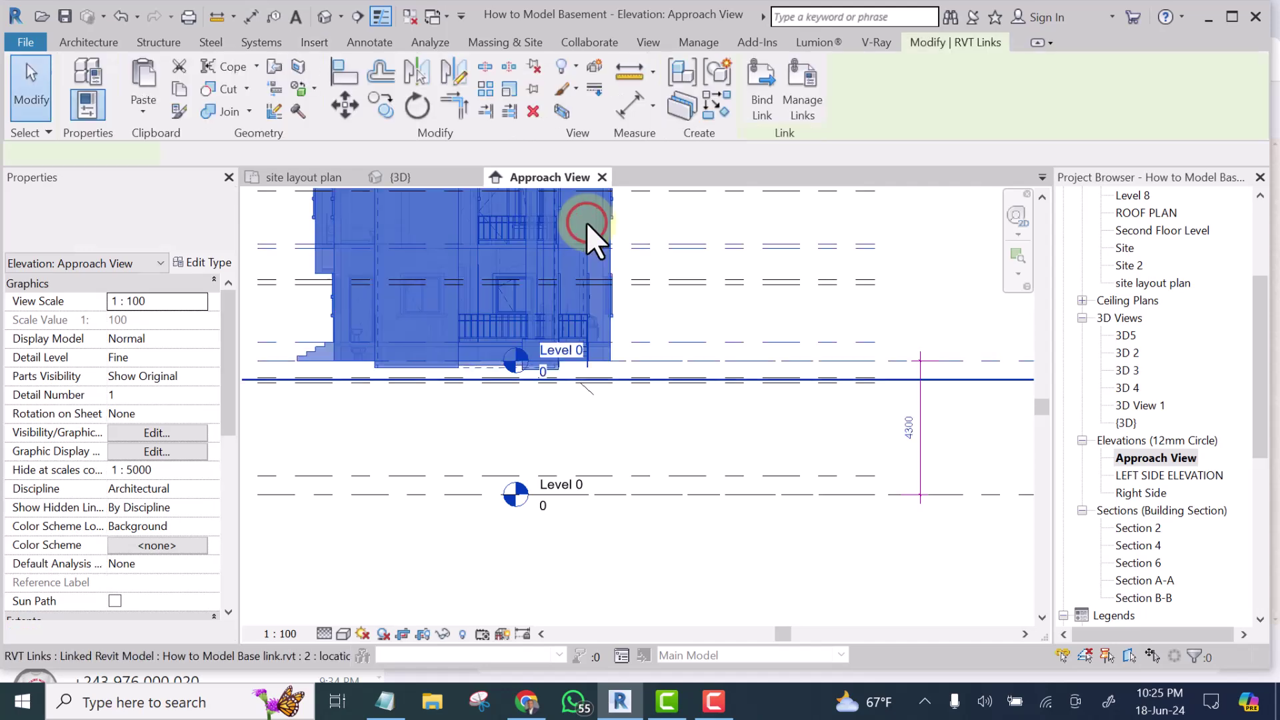
pyautogui.click(910, 430)
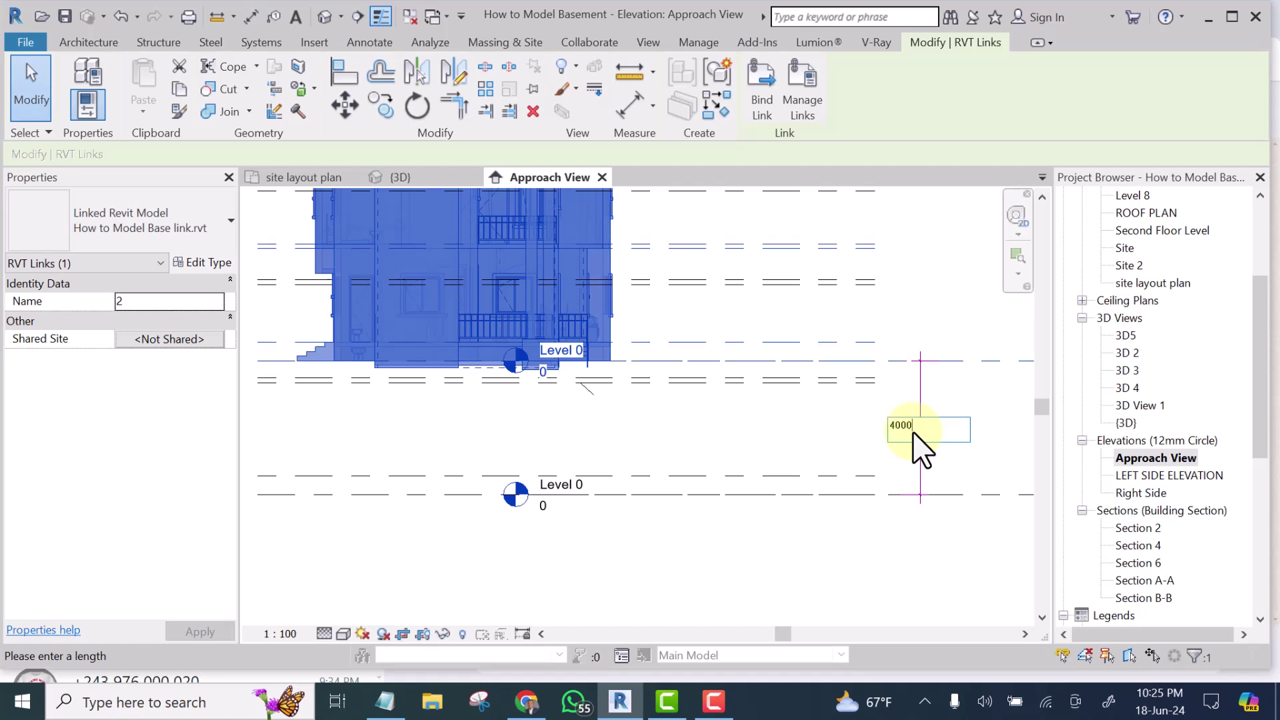
pyautogui.write('4000')
pyautogui.press('Return')
pyautogui.click(839, 442)
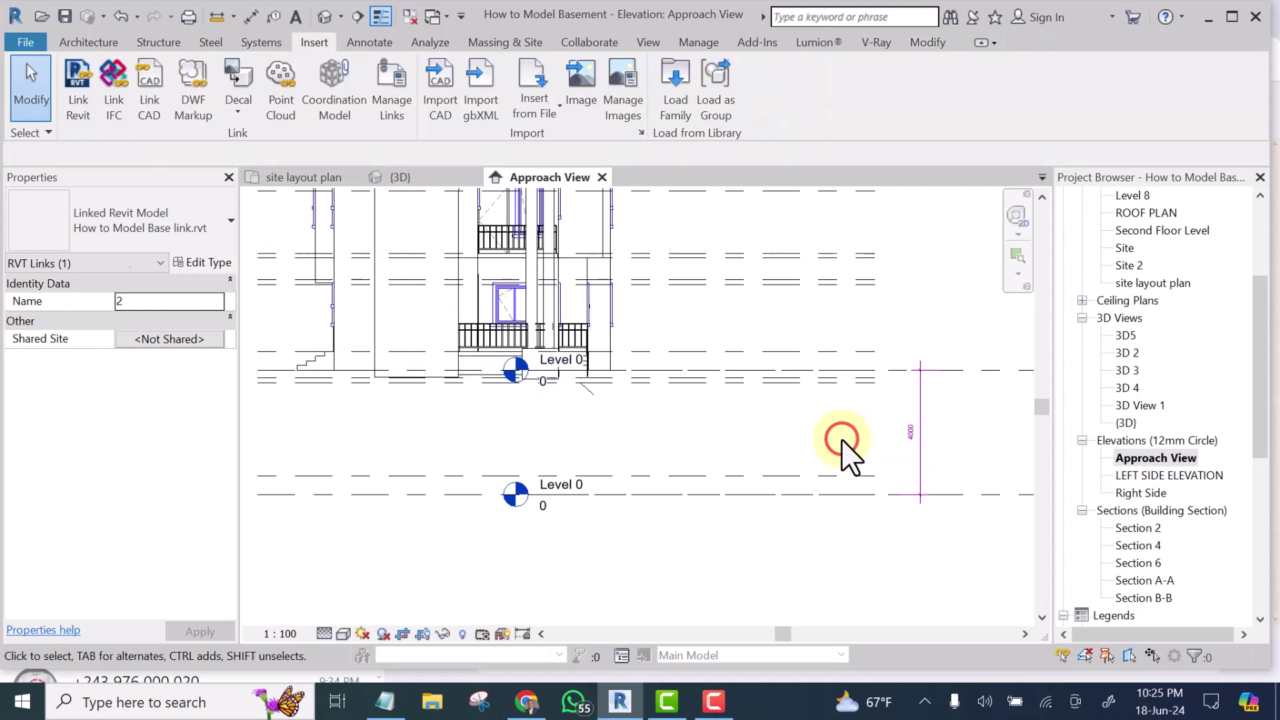
# Step: Delete the vertical dimension beside the house in the Approach View elevation
pyautogui.scroll(-5, 838, 442)
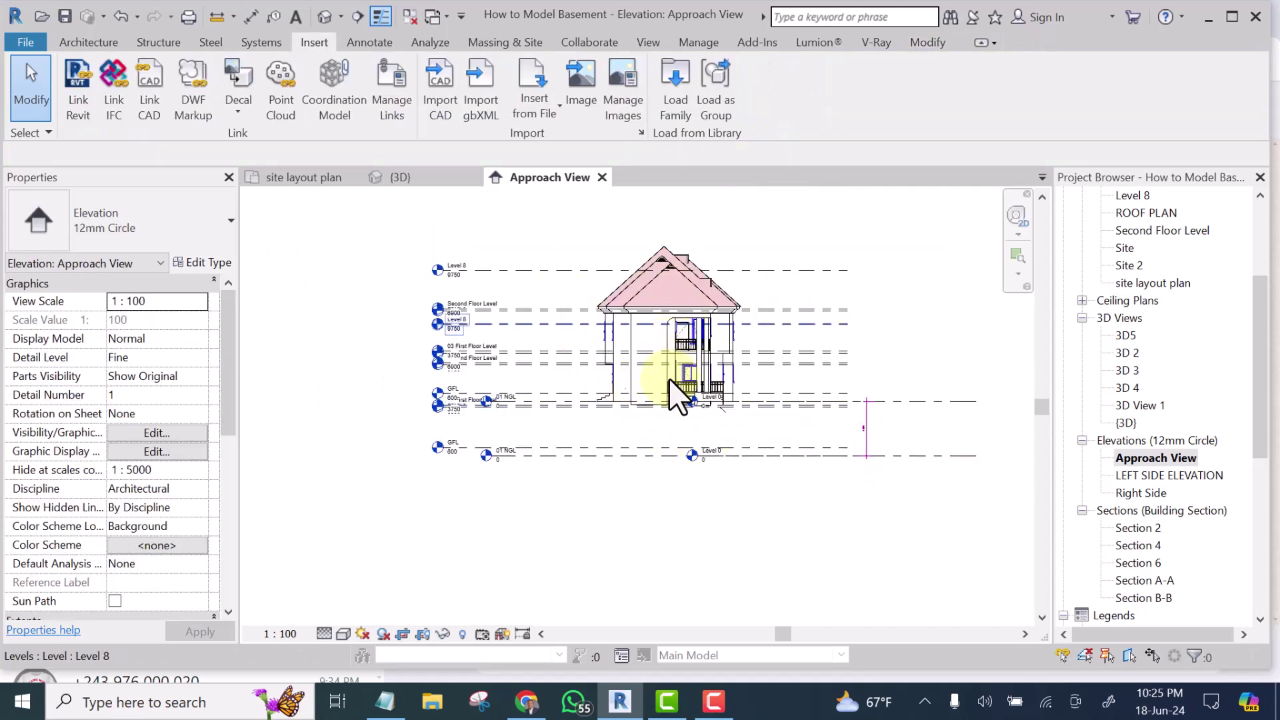
pyautogui.scroll(1, 672, 417)
pyautogui.scroll(2, 657, 420)
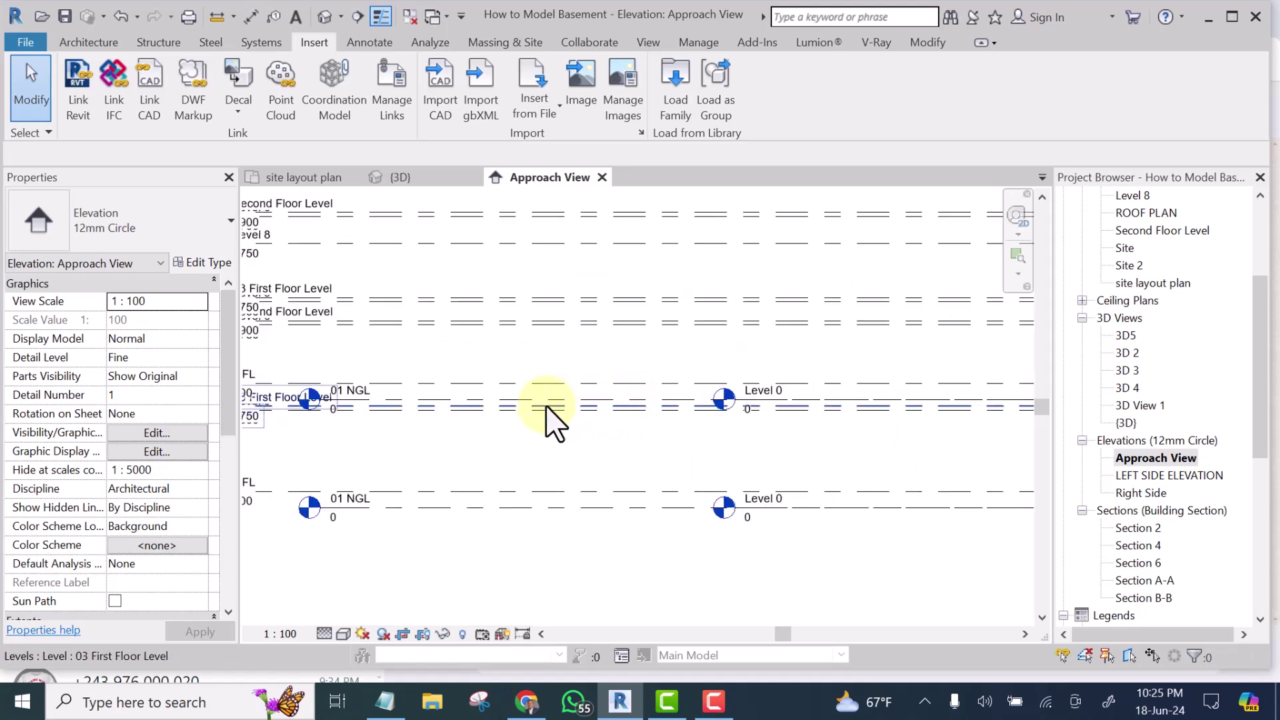
pyautogui.scroll(-1, 534, 423)
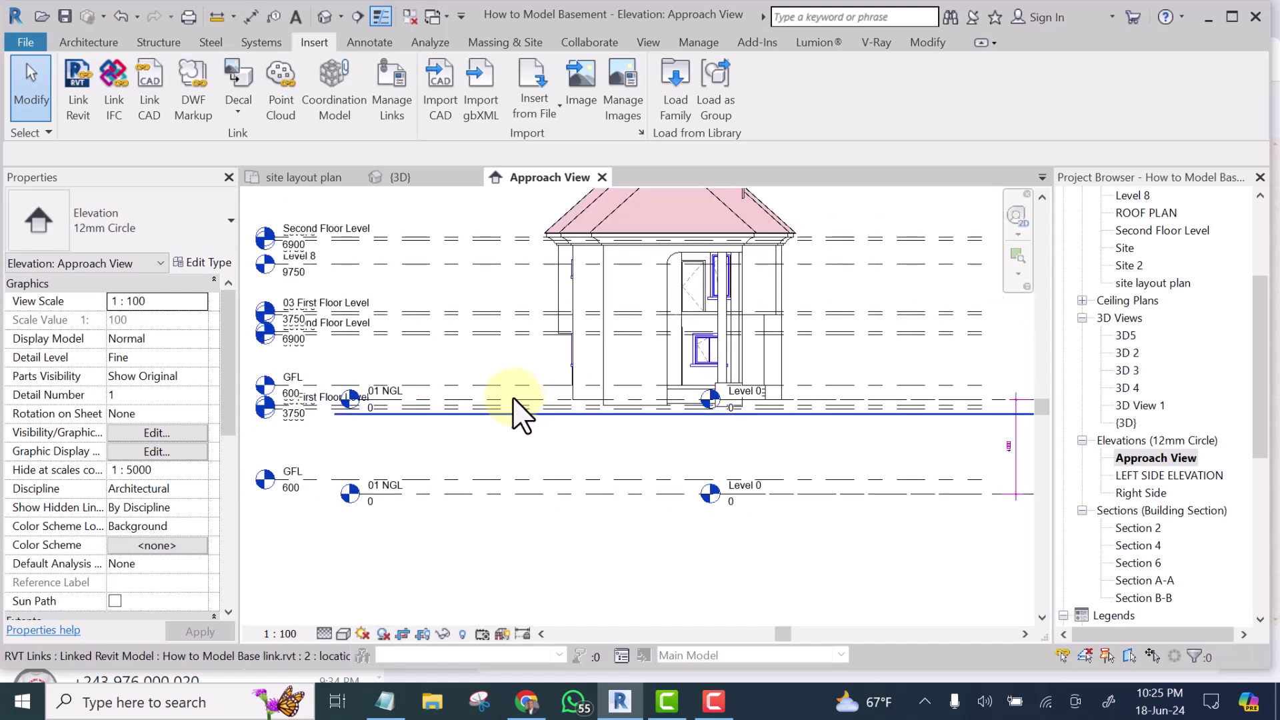
pyautogui.scroll(-1, 762, 420)
pyautogui.scroll(2, 961, 460)
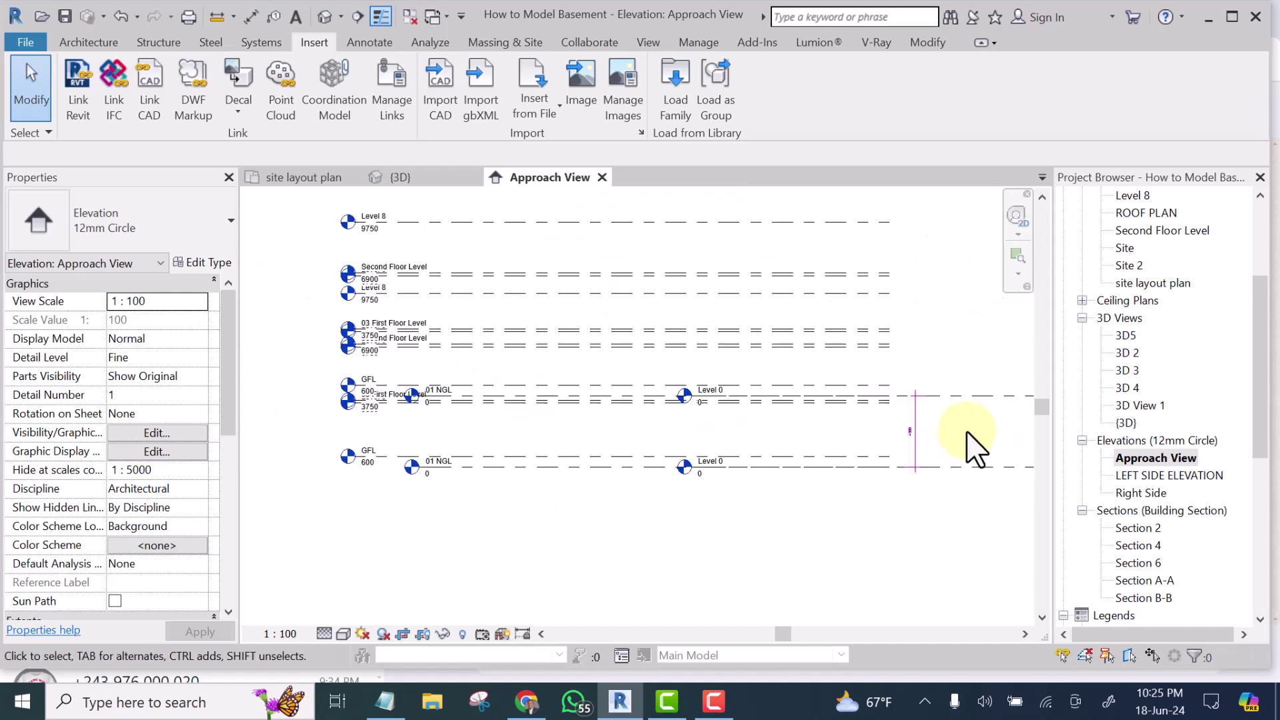
pyautogui.moveTo(950, 414); pyautogui.dragTo(886, 453)
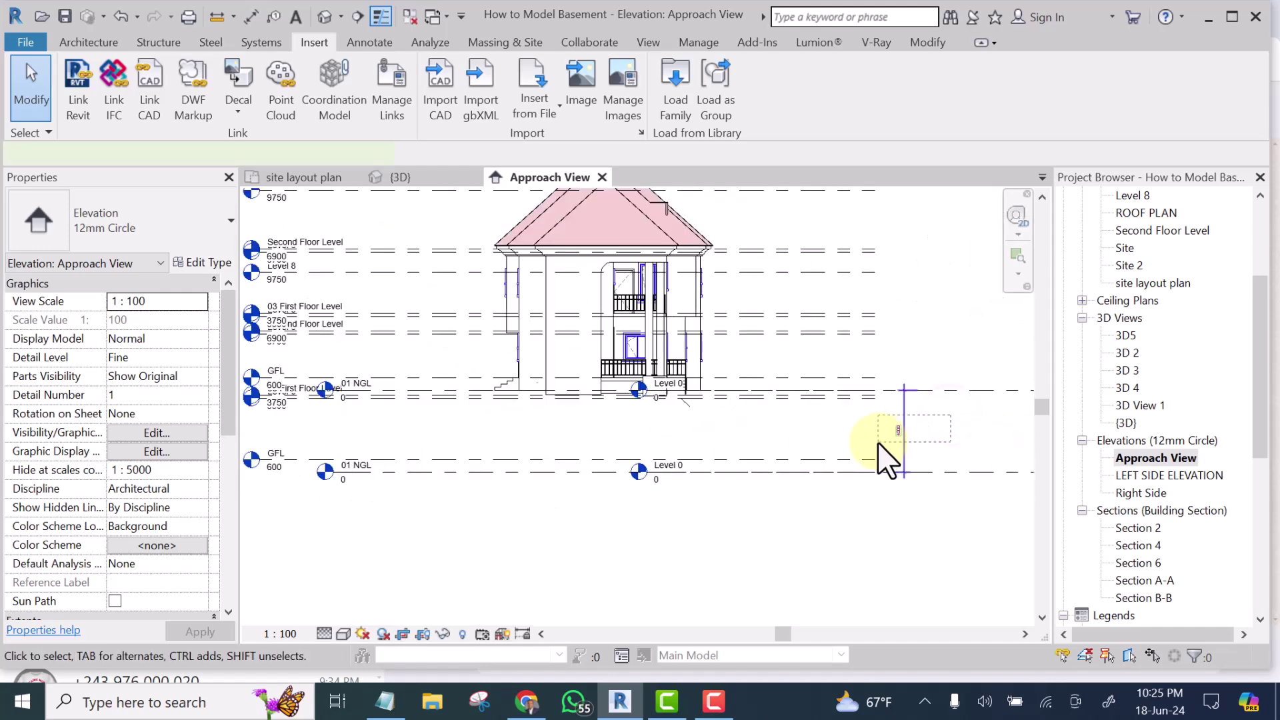
pyautogui.press('Delete')
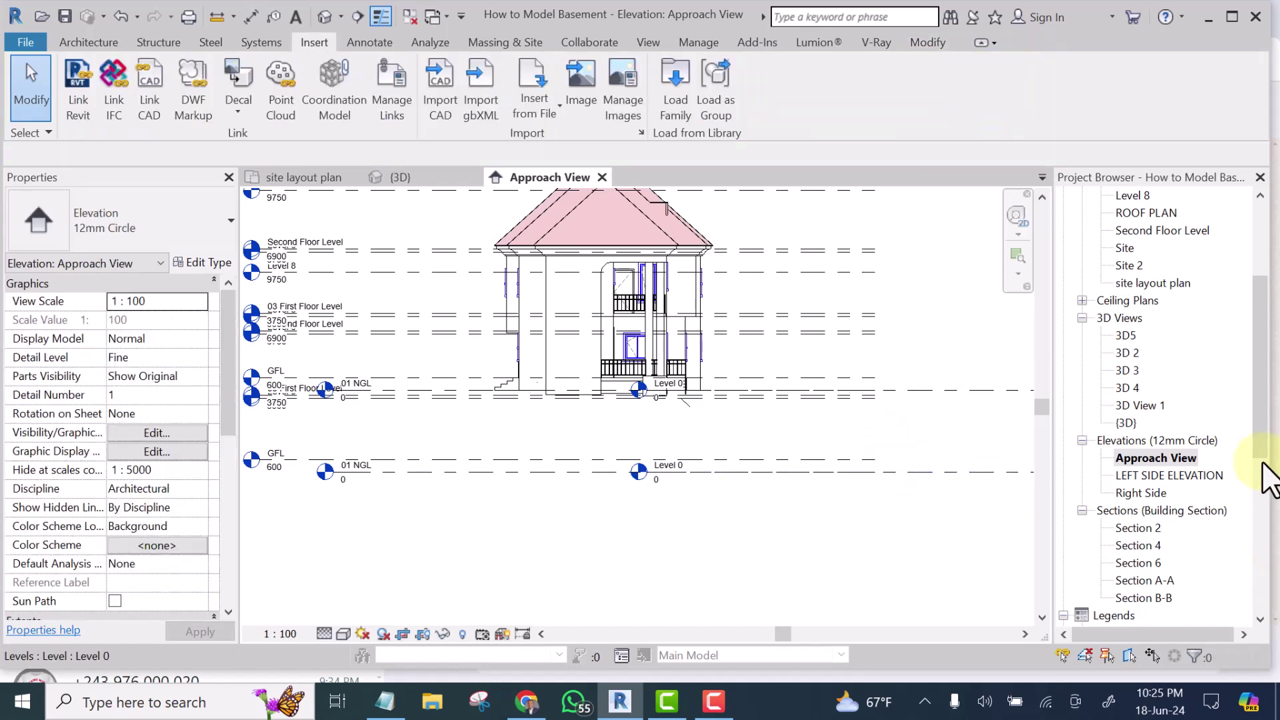
# Step: Open the Site 2 floor plan
pyautogui.moveTo(1262, 368); pyautogui.dragTo(1266, 280)
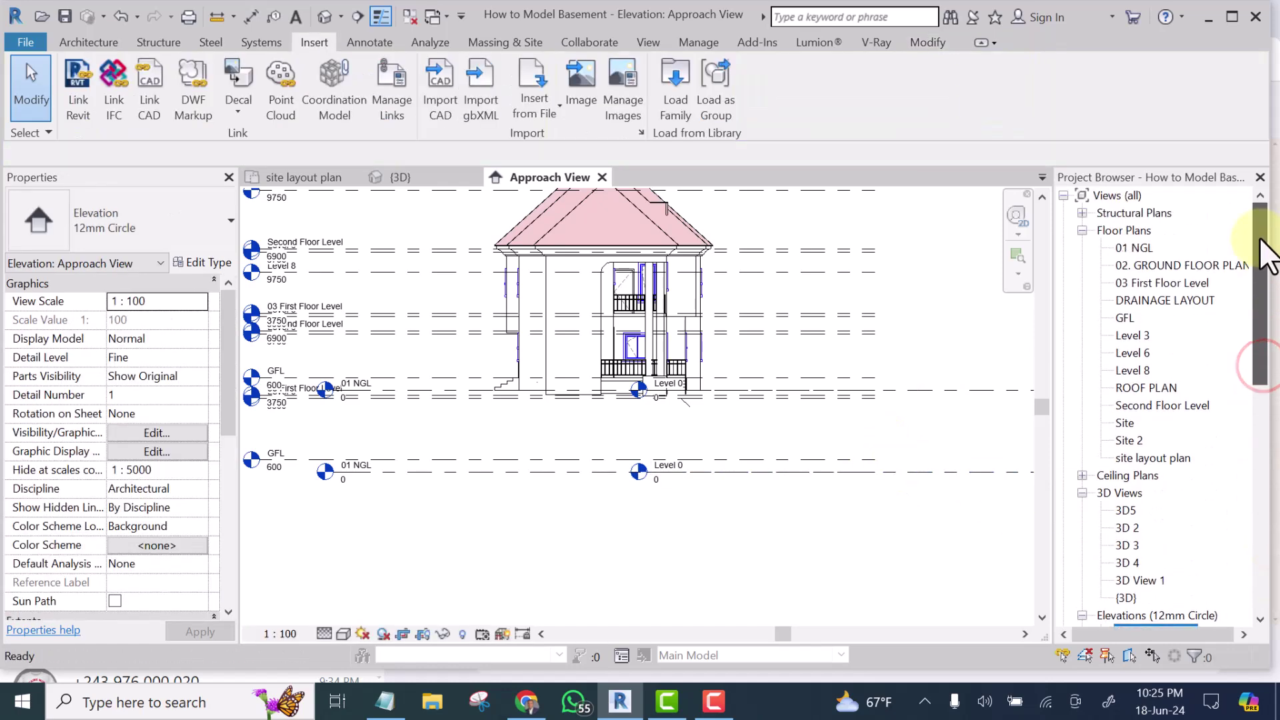
pyautogui.click(1130, 441)
pyautogui.doubleClick(1130, 440)
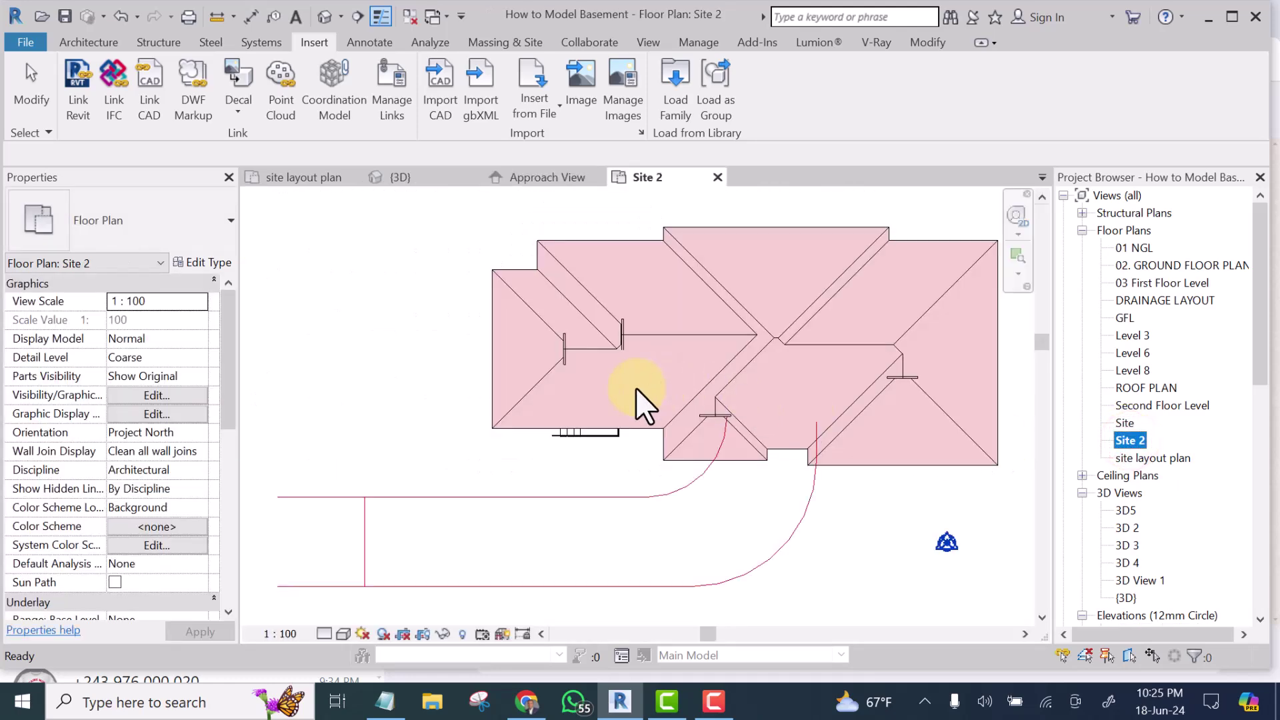
# Step: Start a toposurface and place four corner points at absolute elevation -2000 around the house and ramp outline, enclosing about 1046 m²
pyautogui.scroll(-3, 671, 376)
pyautogui.click(501, 42)
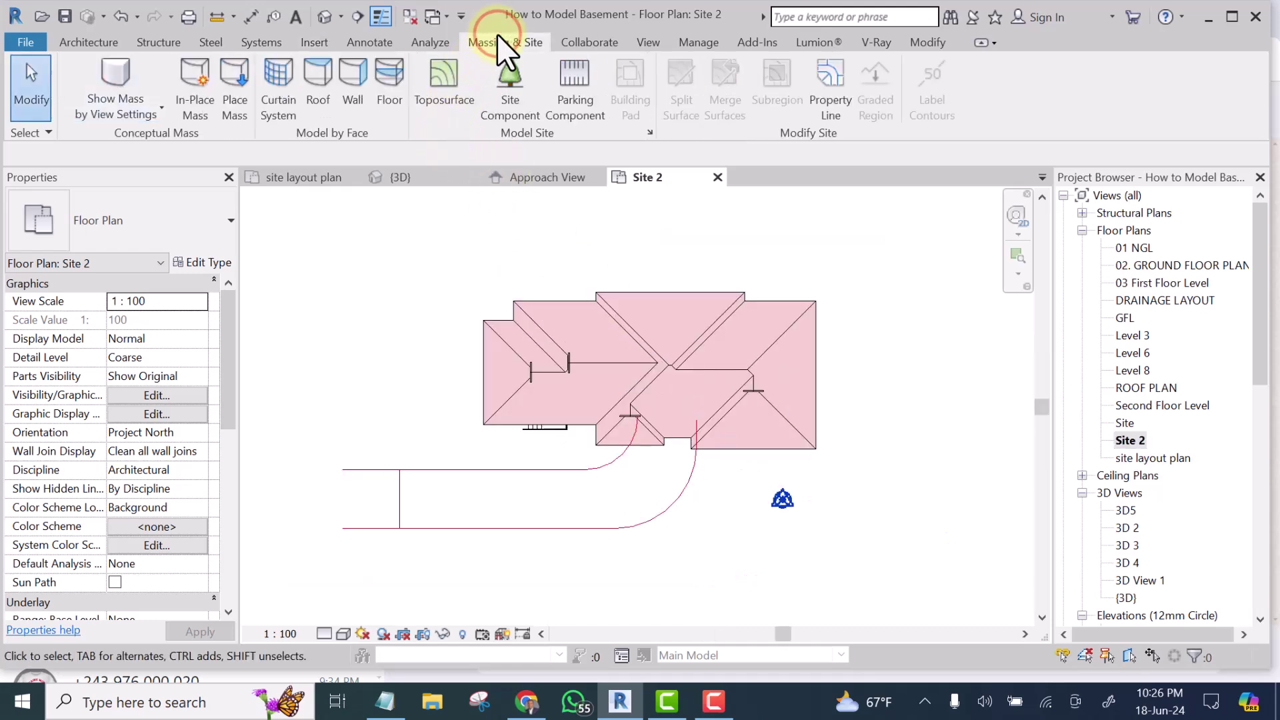
pyautogui.click(443, 78)
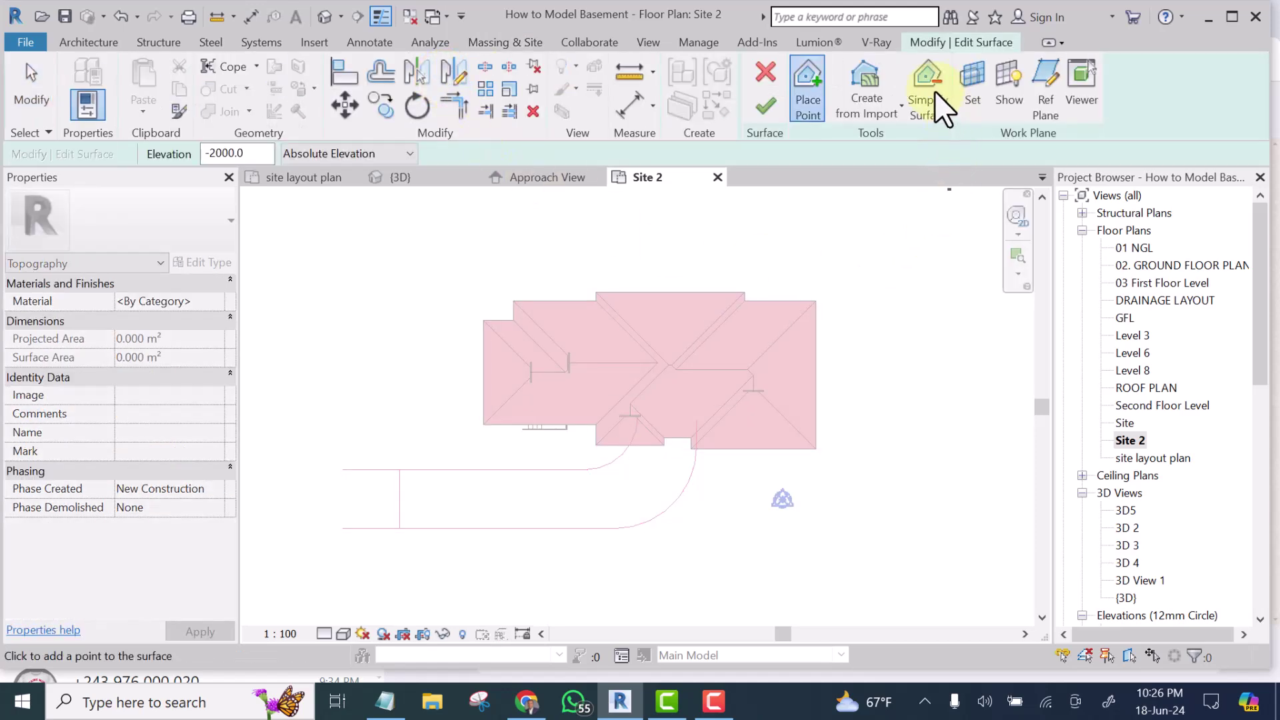
pyautogui.click(750, 201)
pyautogui.scroll(-2, 750, 201)
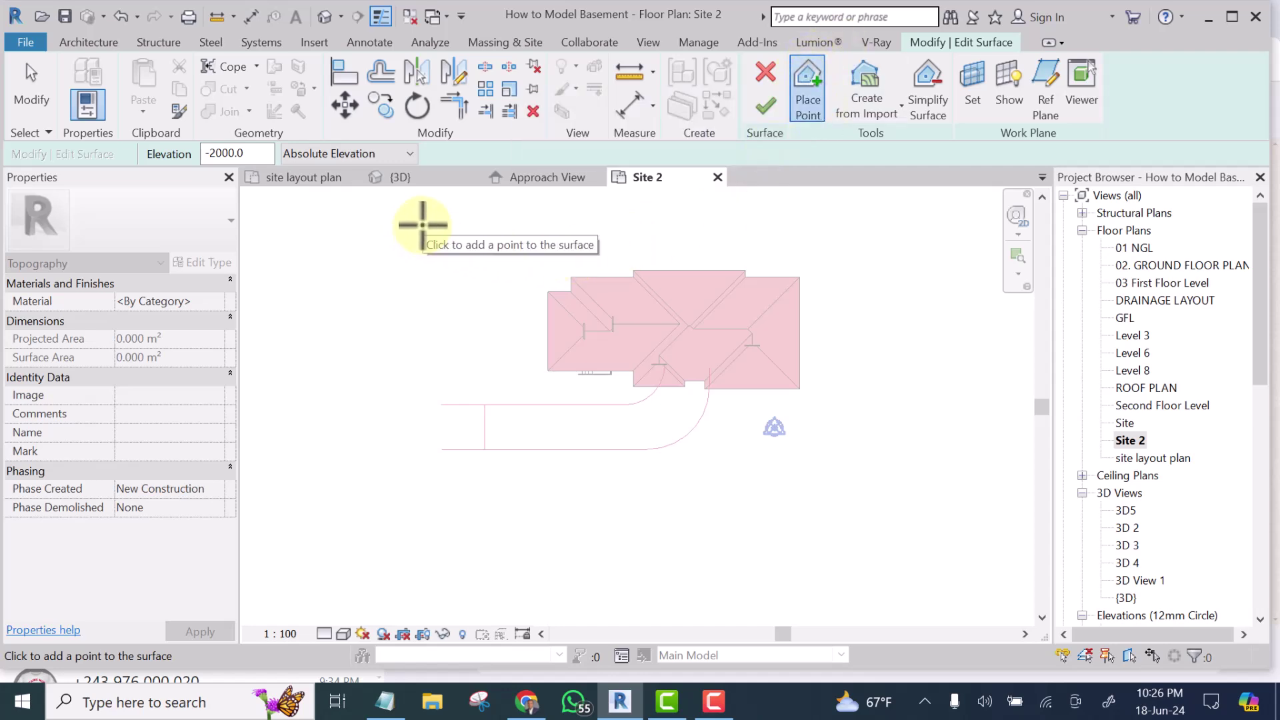
pyautogui.click(424, 220)
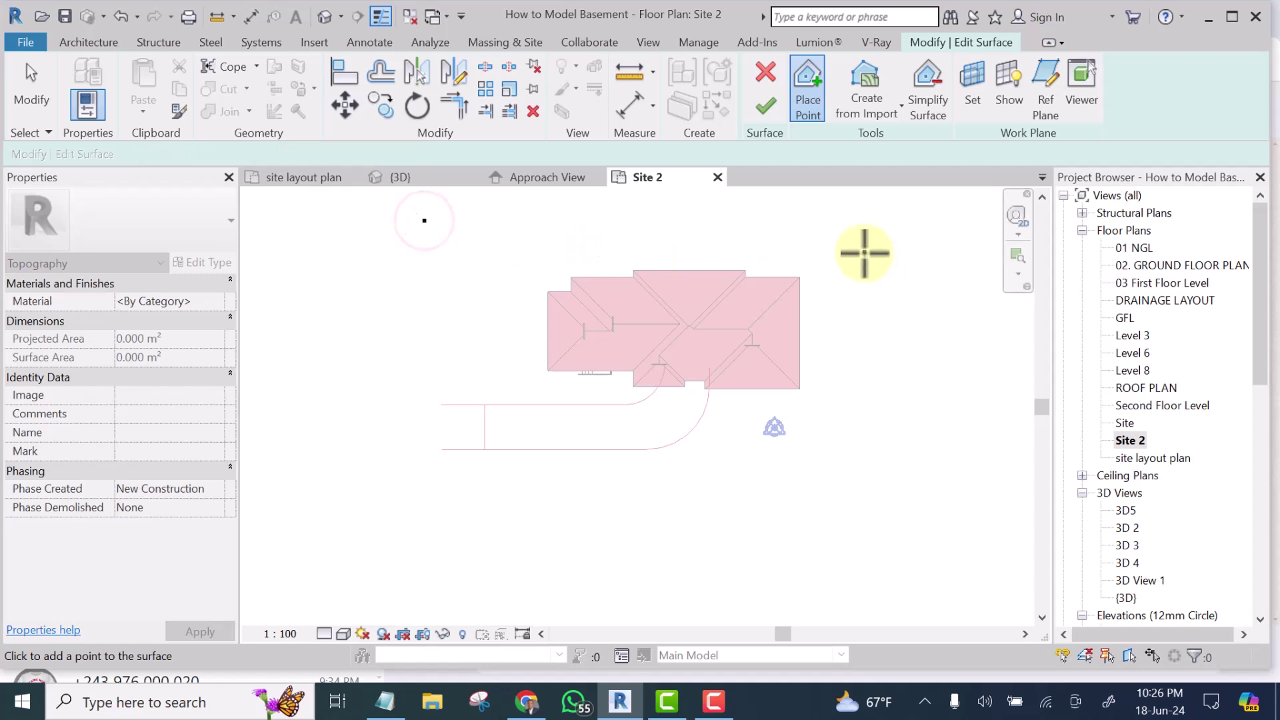
pyautogui.click(876, 227)
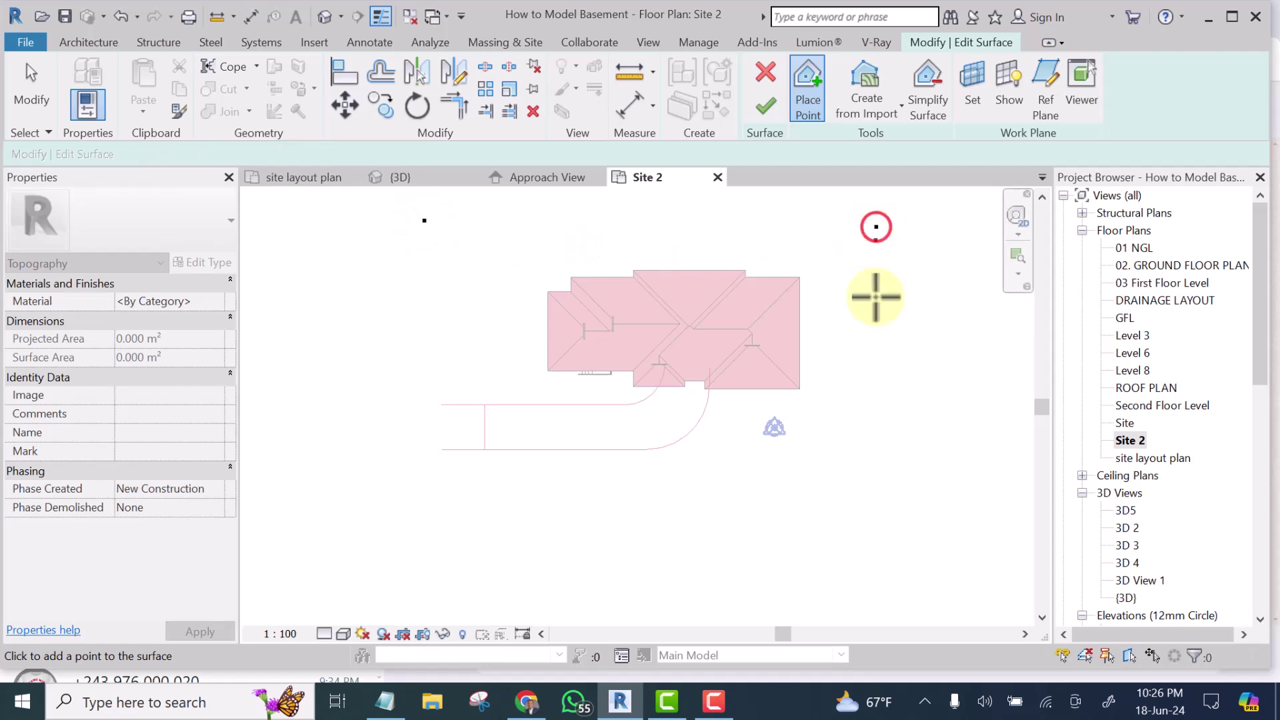
pyautogui.click(870, 512)
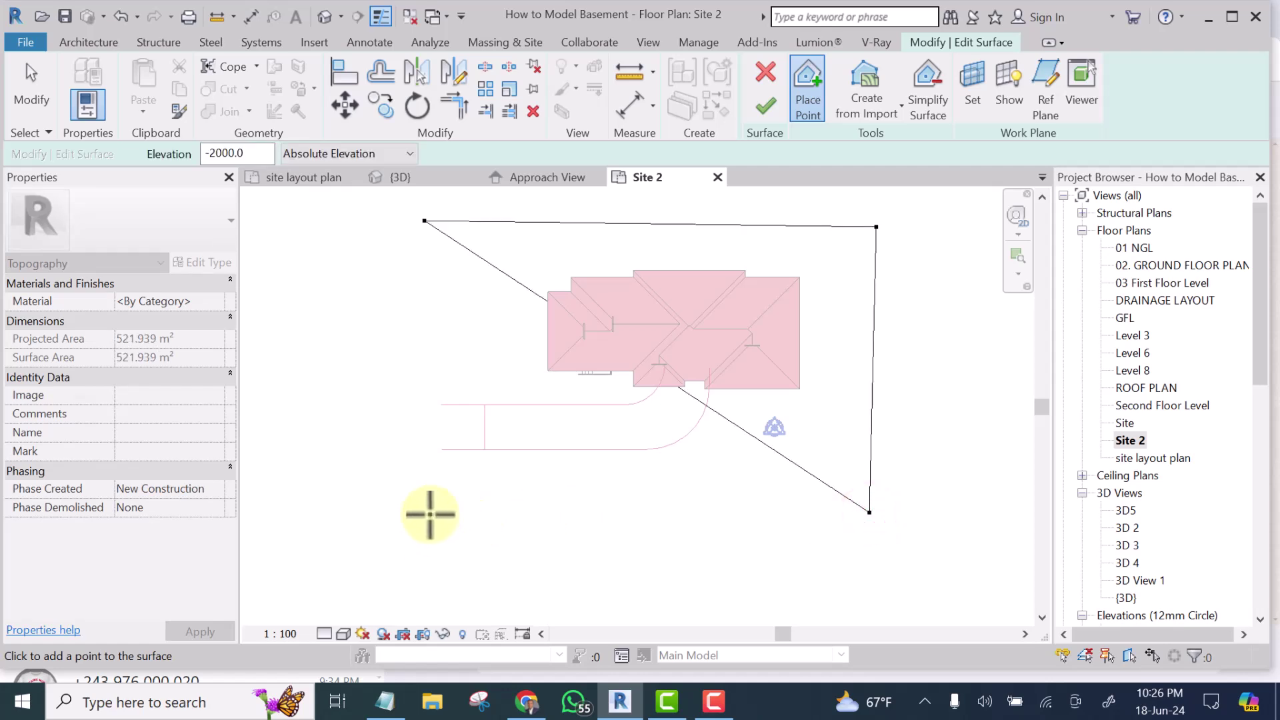
pyautogui.click(428, 514)
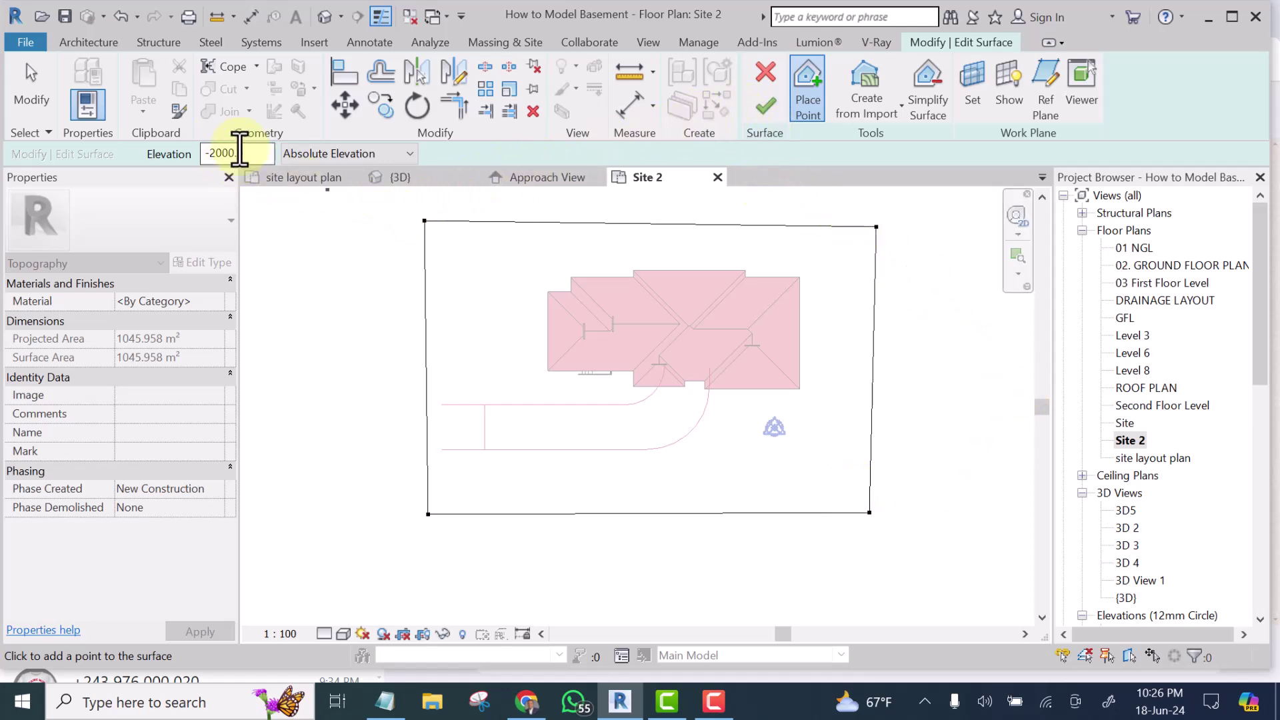
# Step: Select all four boundary points of the toposurface and set their elevation to 4000
pyautogui.click(31, 90)
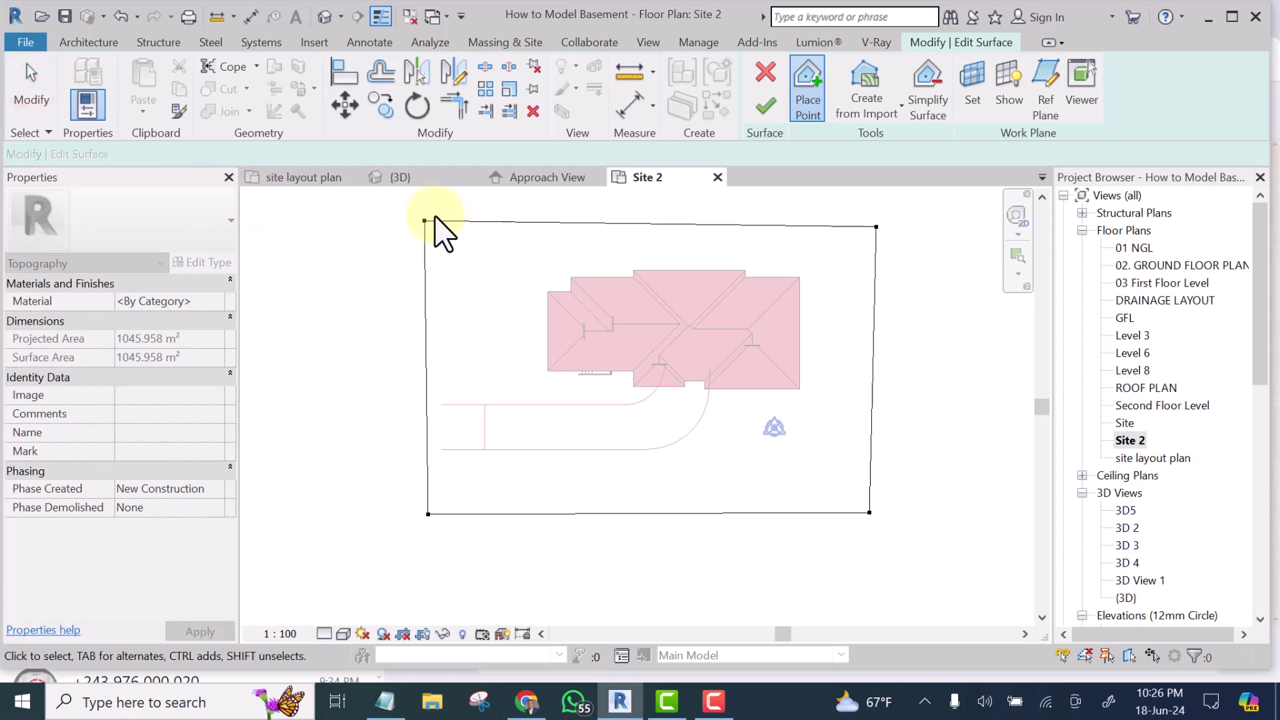
pyautogui.click(398, 209)
pyautogui.moveTo(430, 225); pyautogui.dragTo(977, 581)
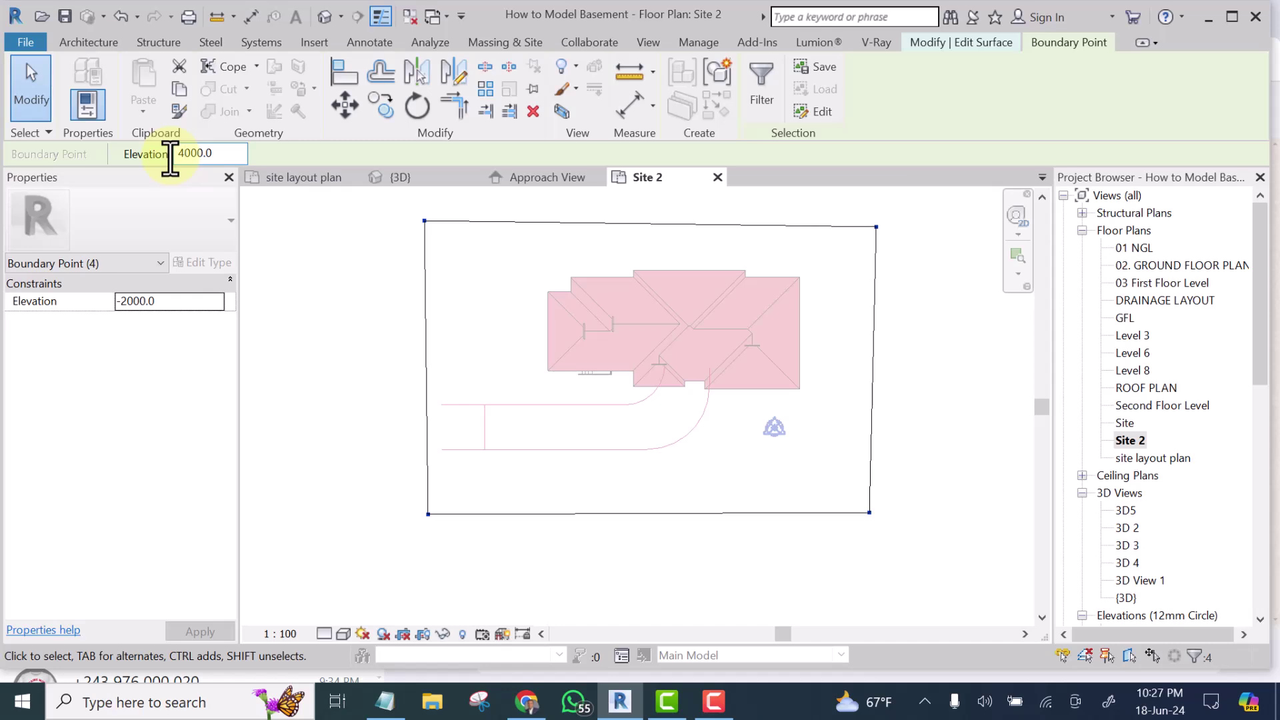
pyautogui.press('Return')
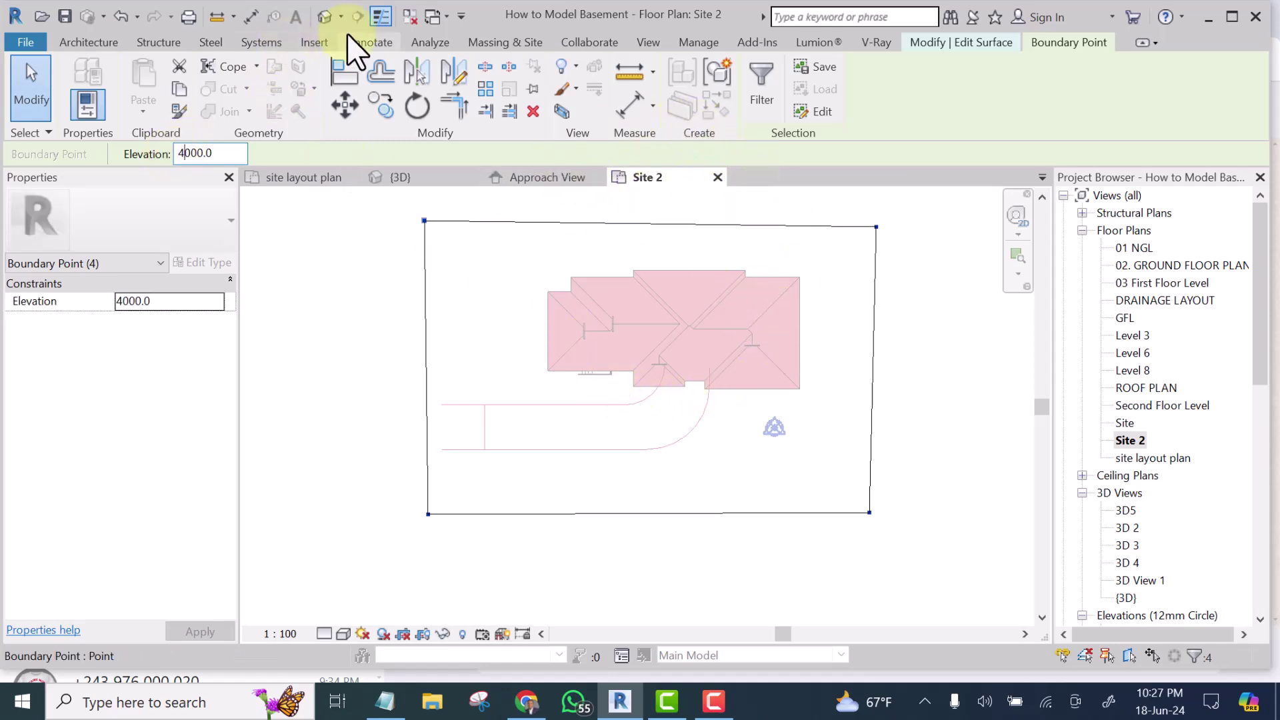
# Step: Switch to the default 3D view, finish the toposurface and check how the house sits on it
pyautogui.click(325, 18)
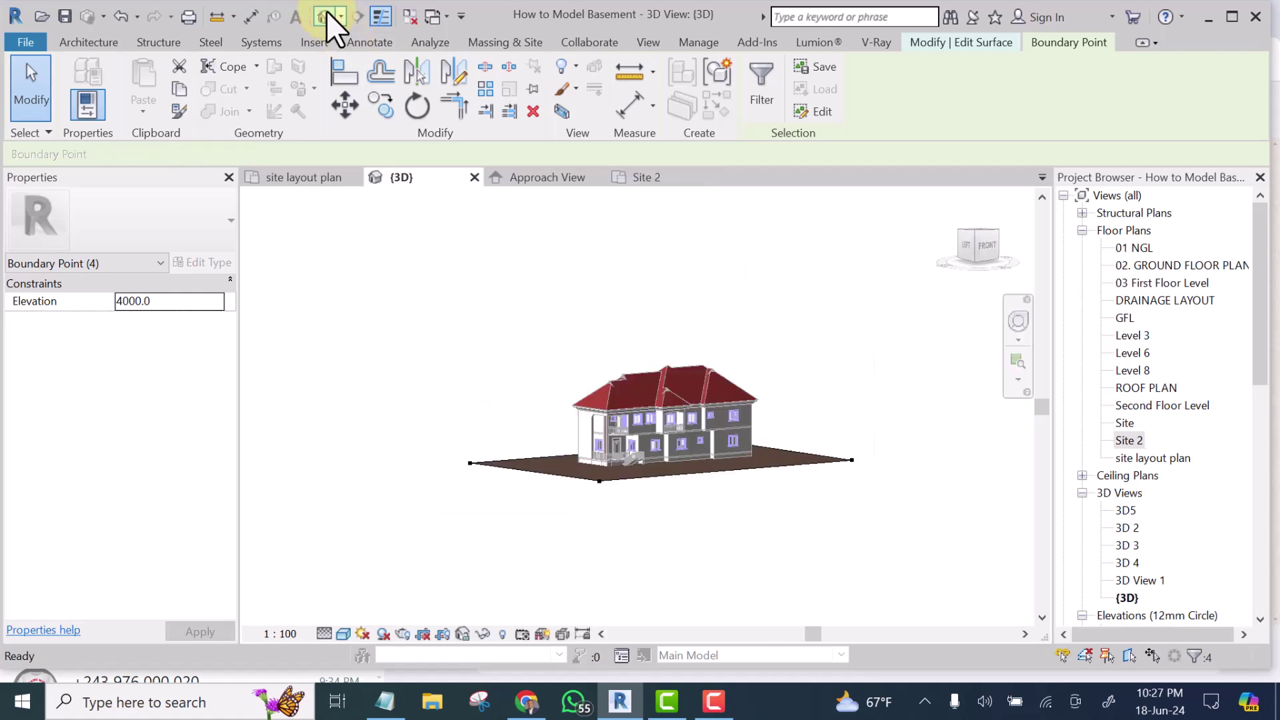
pyautogui.click(636, 544)
pyautogui.keyDown('shift'); pyautogui.moveTo(726, 491); pyautogui.dragTo(896, 383, button='middle'); pyautogui.keyUp('shift')
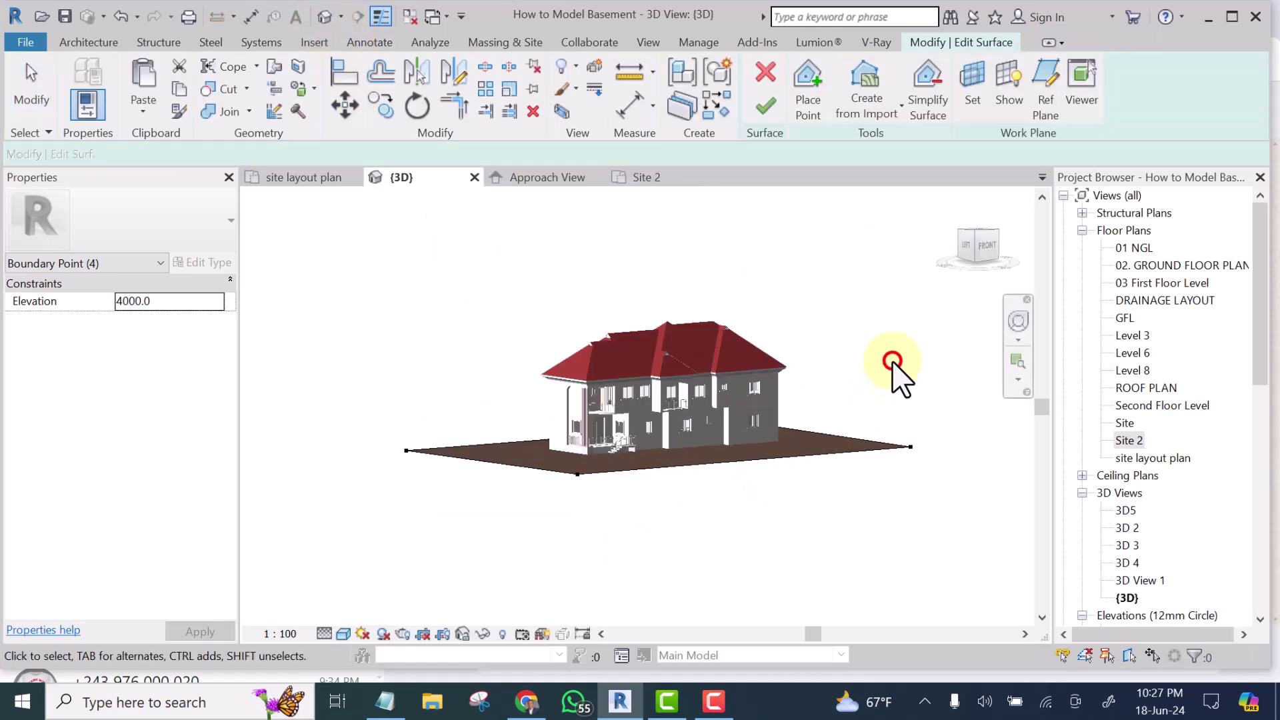
pyautogui.click(757, 111)
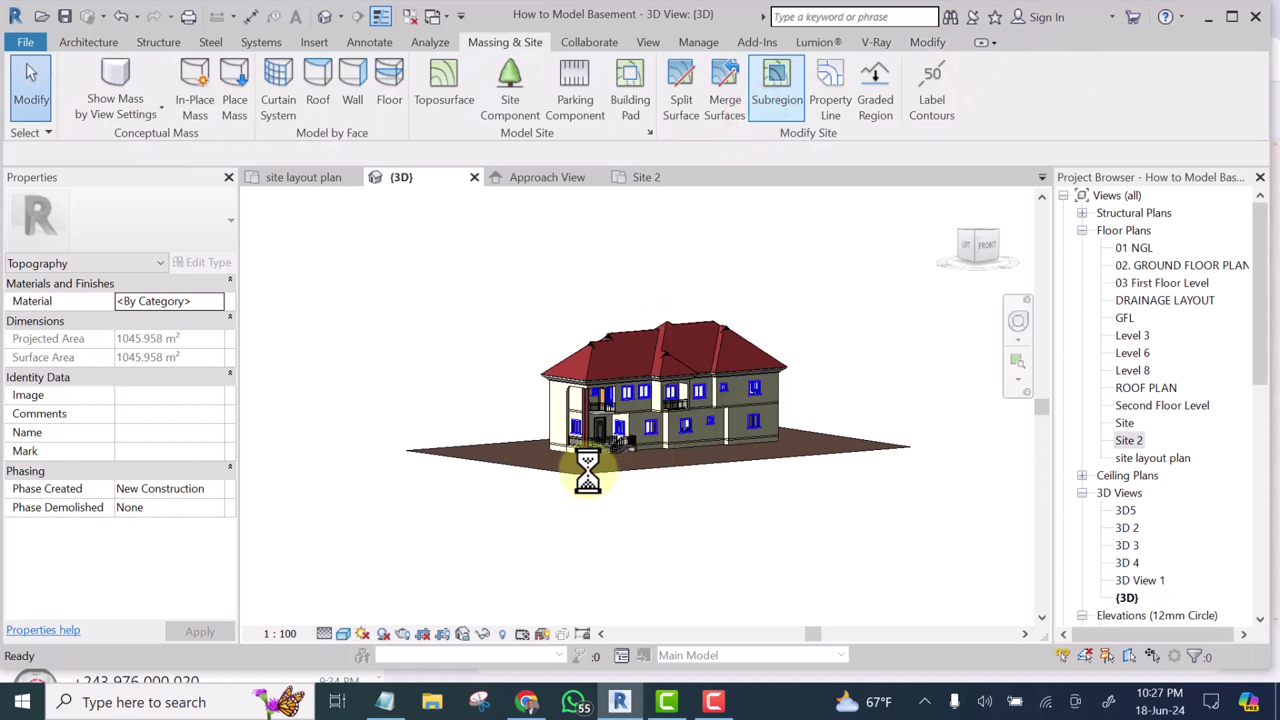
pyautogui.scroll(3, 587, 467)
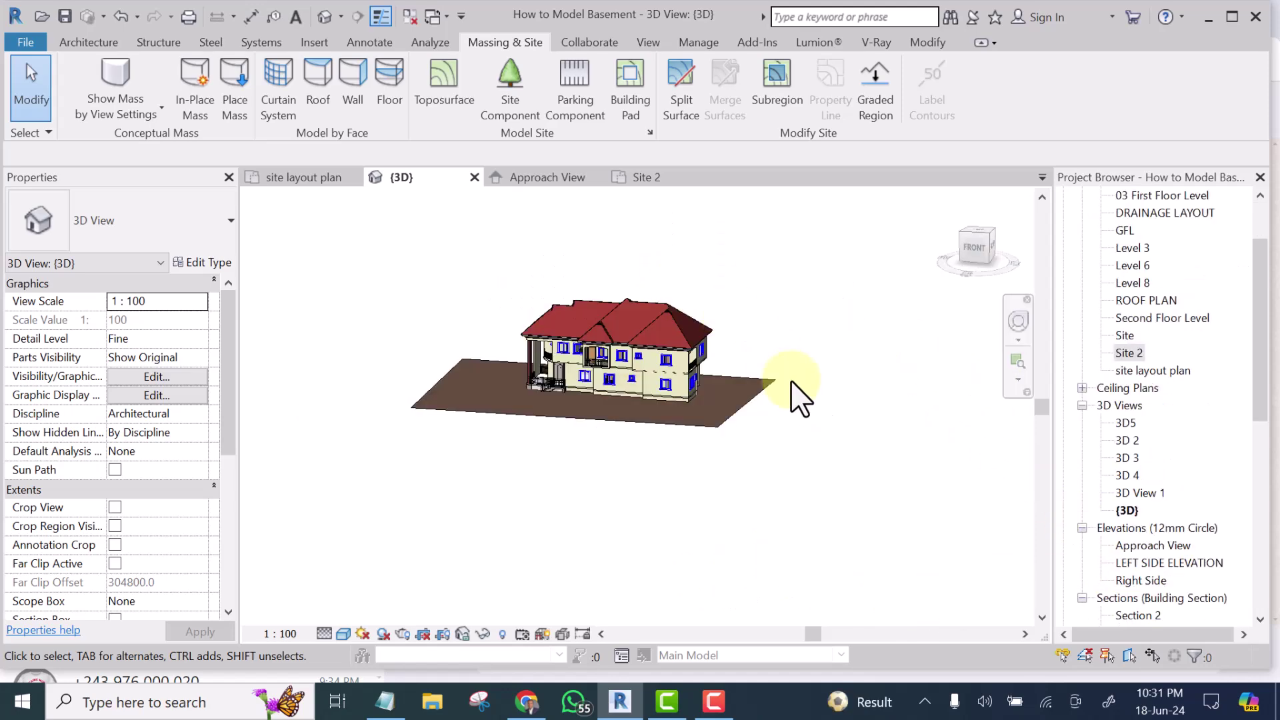
pyautogui.keyDown('shift'); pyautogui.moveTo(793, 383); pyautogui.dragTo(840, 407, button='middle'); pyautogui.keyUp('shift')
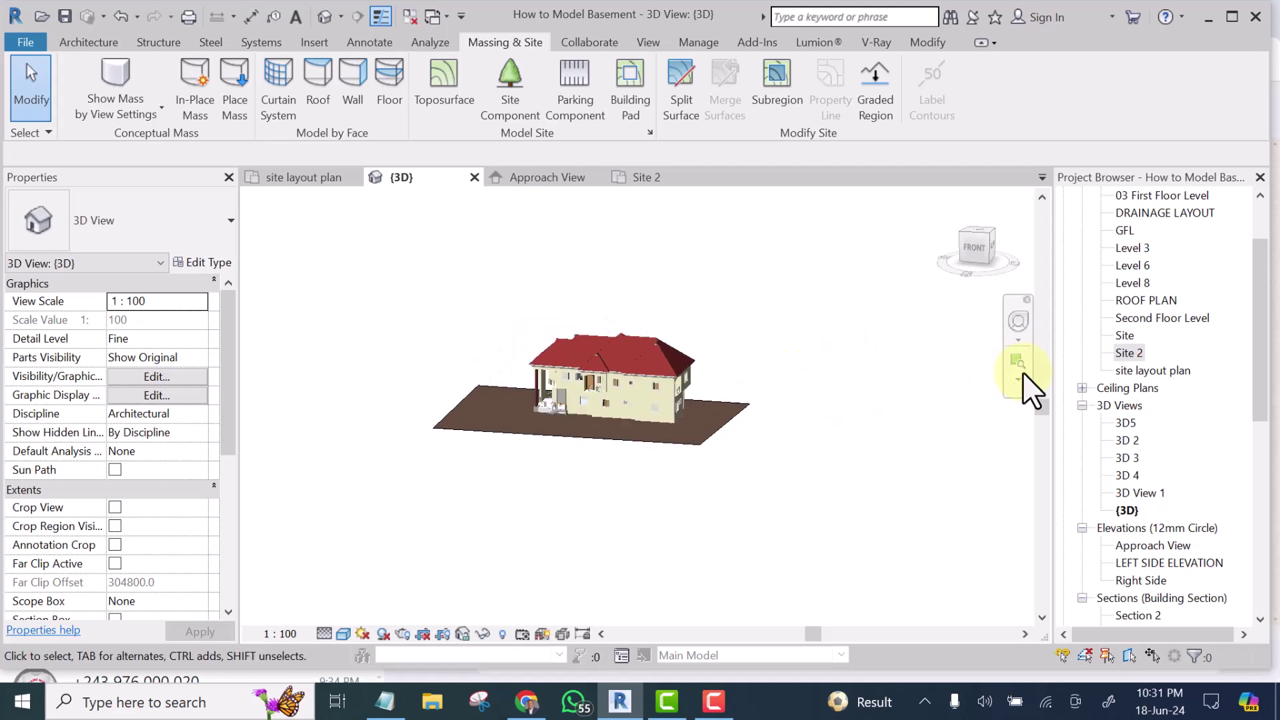
# Step: Start a building pad on Level 0 in the Site 2 plan and sketch a rectangular boundary about 18850 by 6130 mm inside the house roof outline
pyautogui.doubleClick(1130, 353)
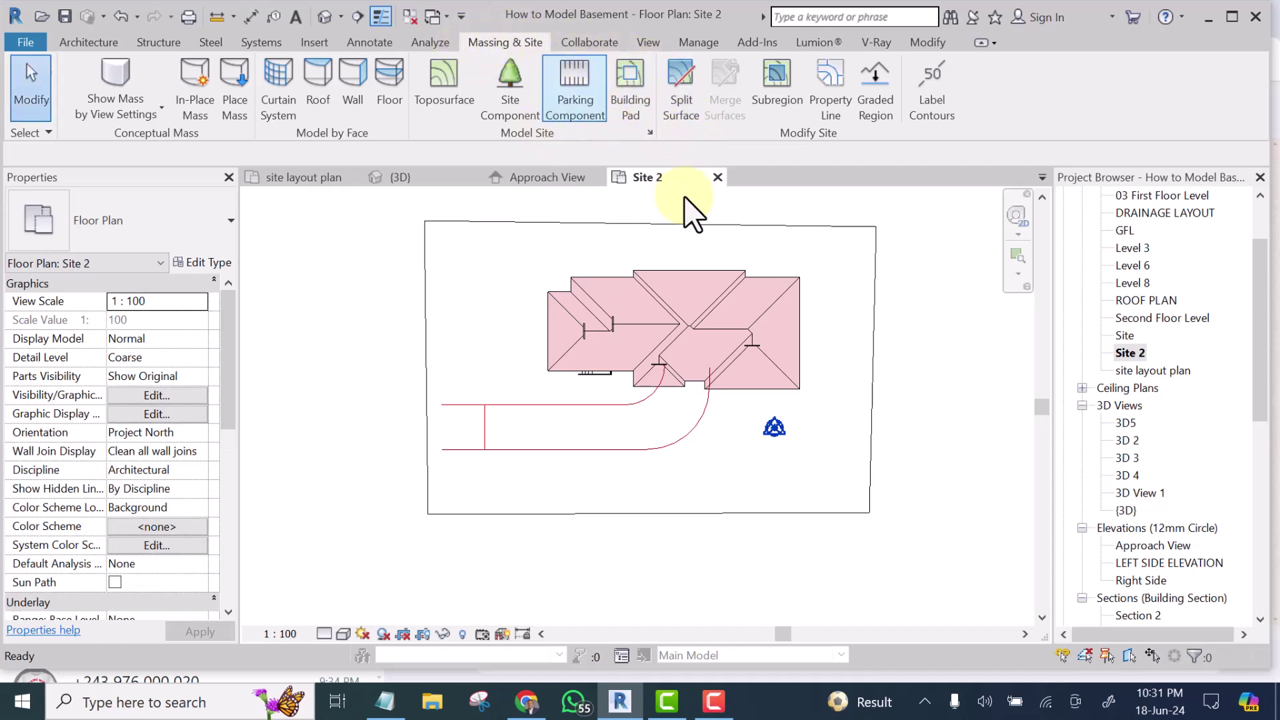
pyautogui.click(637, 80)
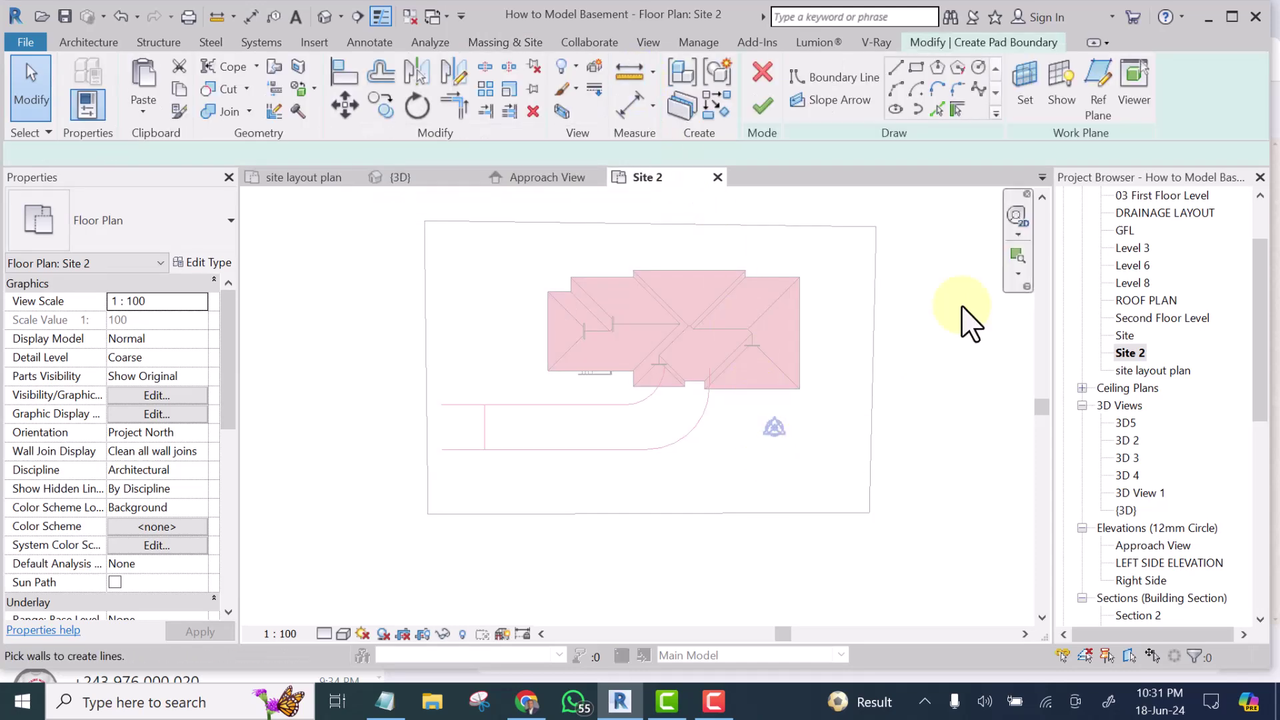
pyautogui.click(917, 67)
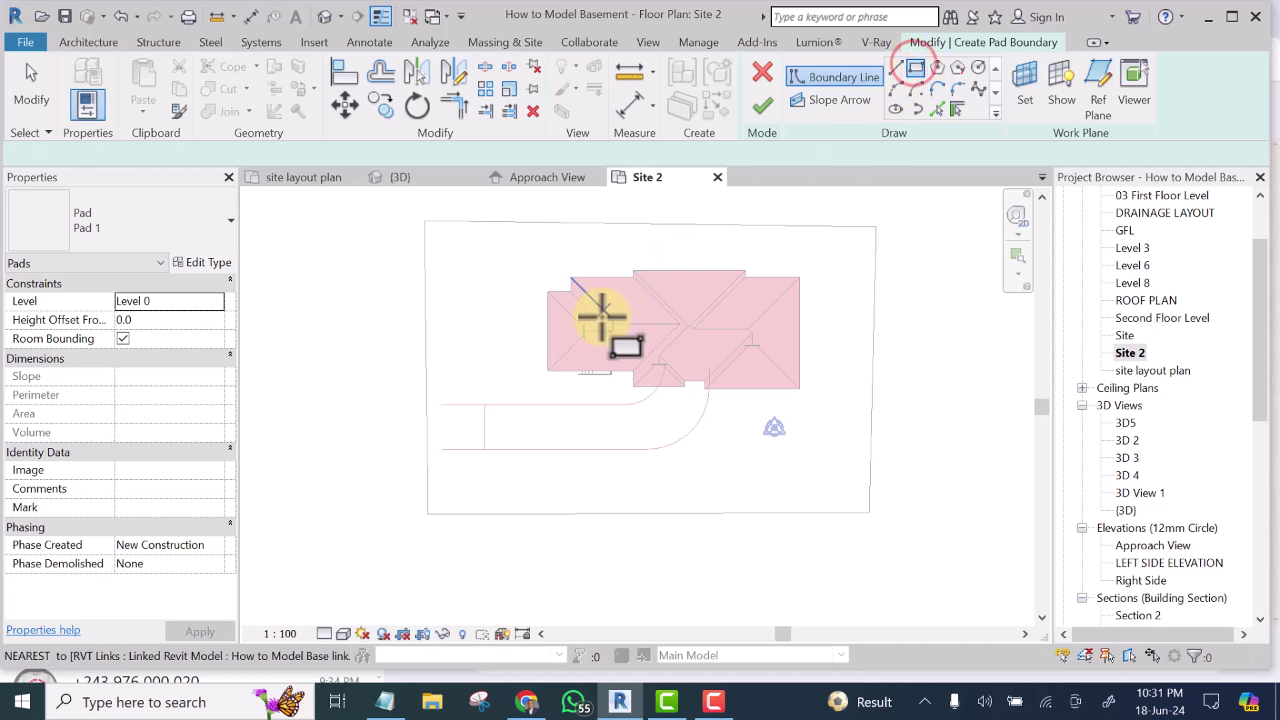
pyautogui.click(573, 297)
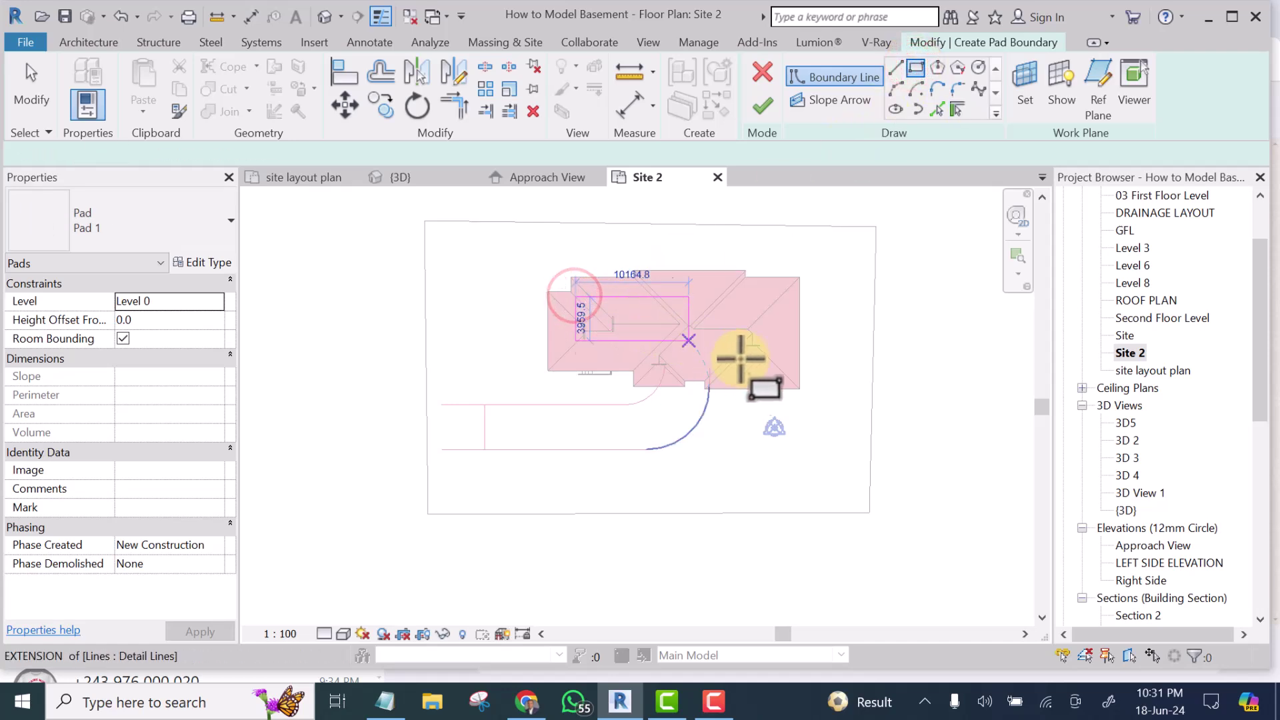
pyautogui.scroll(5, 760, 363)
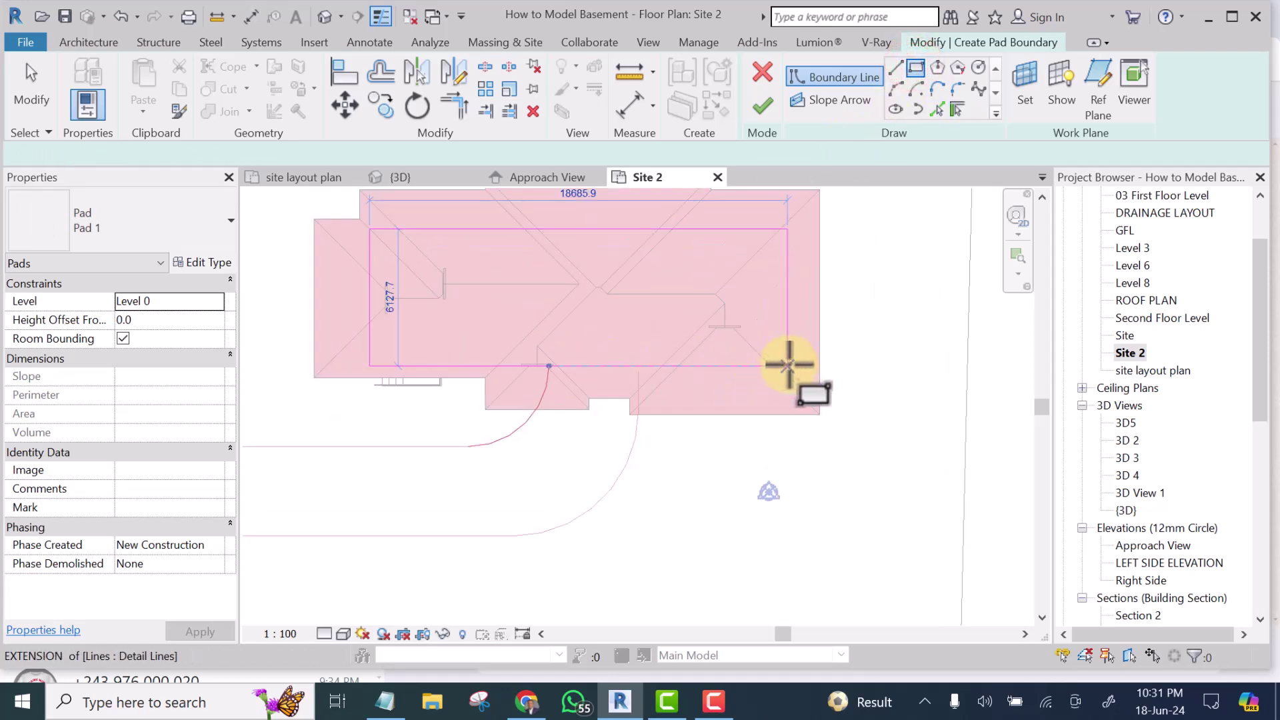
pyautogui.click(791, 366)
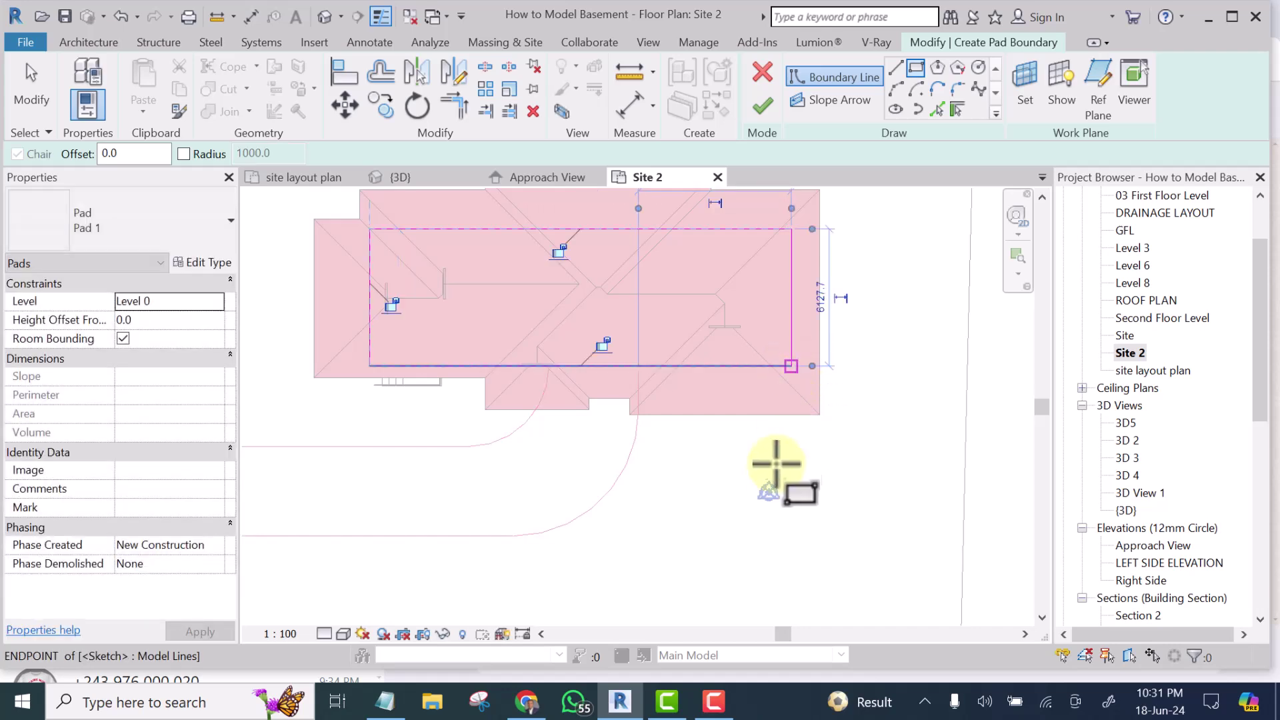
pyautogui.press('Escape')
pyautogui.press('Escape')
pyautogui.scroll(-3, 700, 294)
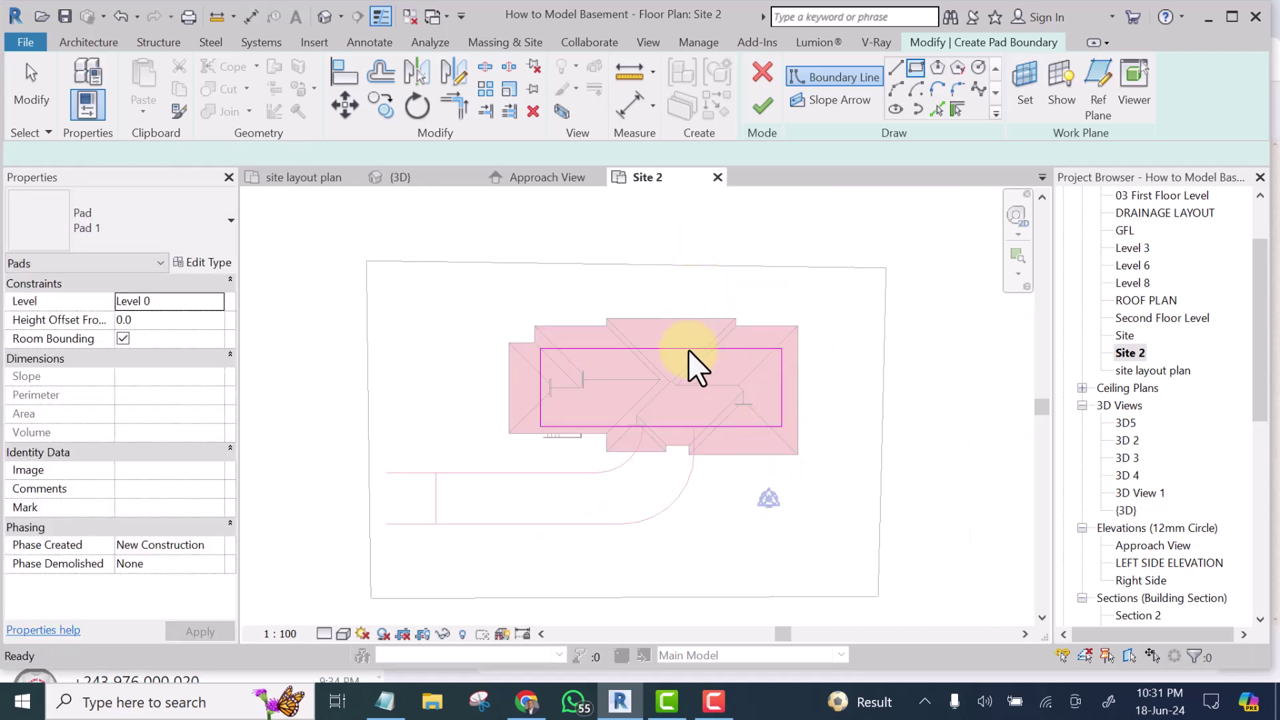
# Step: Adjust the pad rectangle to about 18608 by 6900 mm by moving its upper edge outward and its left edge inward
pyautogui.scroll(2, 688, 348)
pyautogui.moveTo(688, 349)
pyautogui.mouseDown()
pyautogui.moveTo(683, 320)
pyautogui.moveTo(685, 334)
pyautogui.mouseUp()
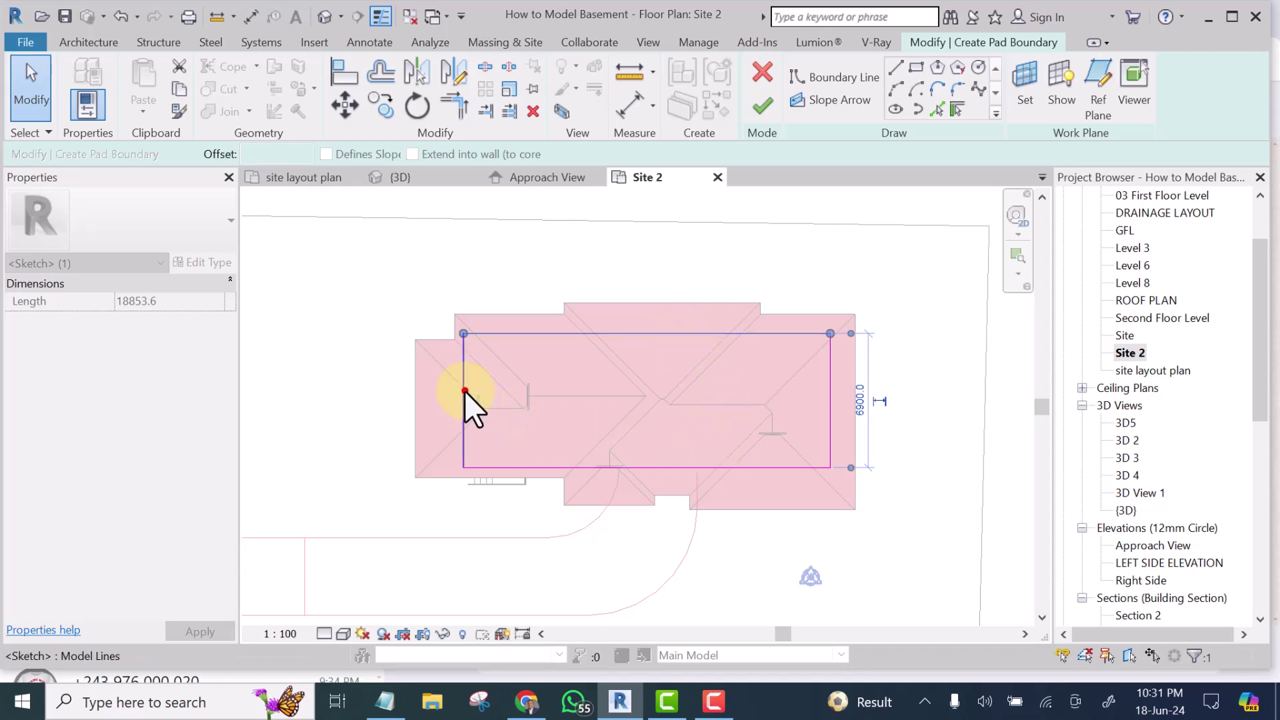
pyautogui.moveTo(464, 390)
pyautogui.mouseDown()
pyautogui.moveTo(492, 395)
pyautogui.moveTo(477, 396)
pyautogui.mouseUp()
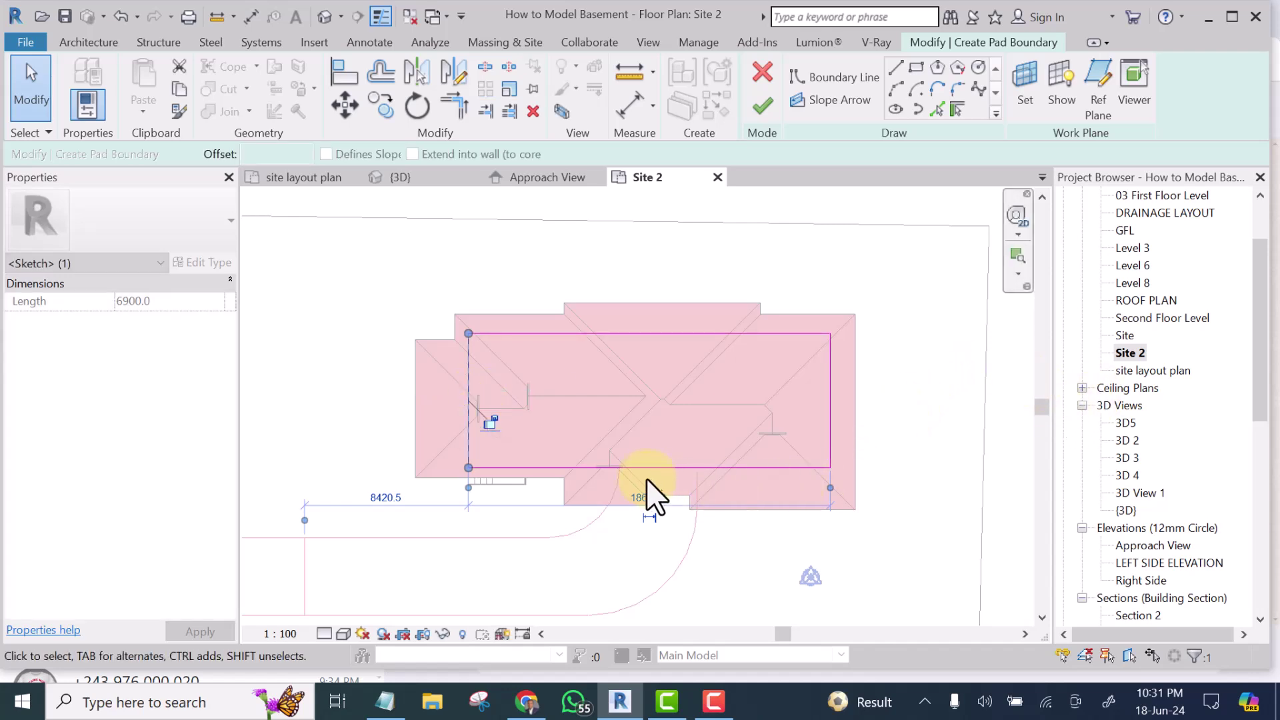
# Step: Add the ramp outline to the pad boundary by picking its straight edges, cross line, two arcs and short vertical line at the house
pyautogui.scroll(3, 634, 491)
pyautogui.scroll(-4, 757, 300)
pyautogui.scroll(-1, 754, 281)
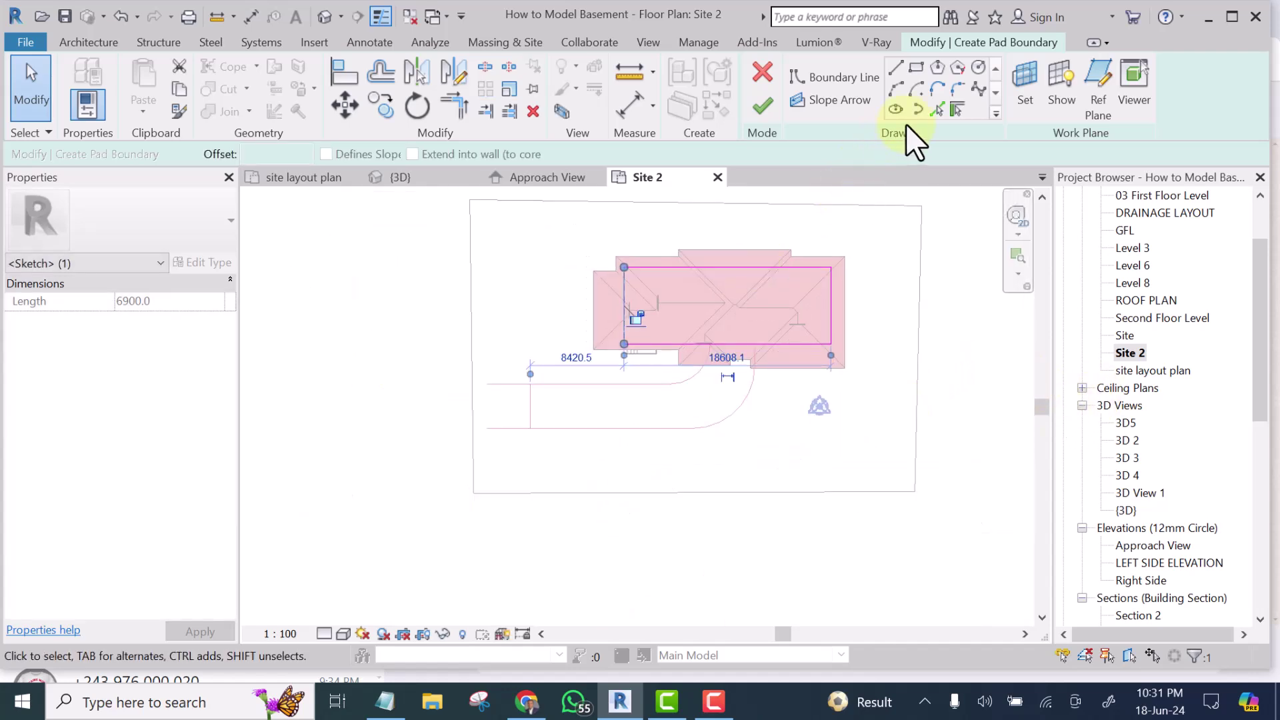
pyautogui.click(936, 109)
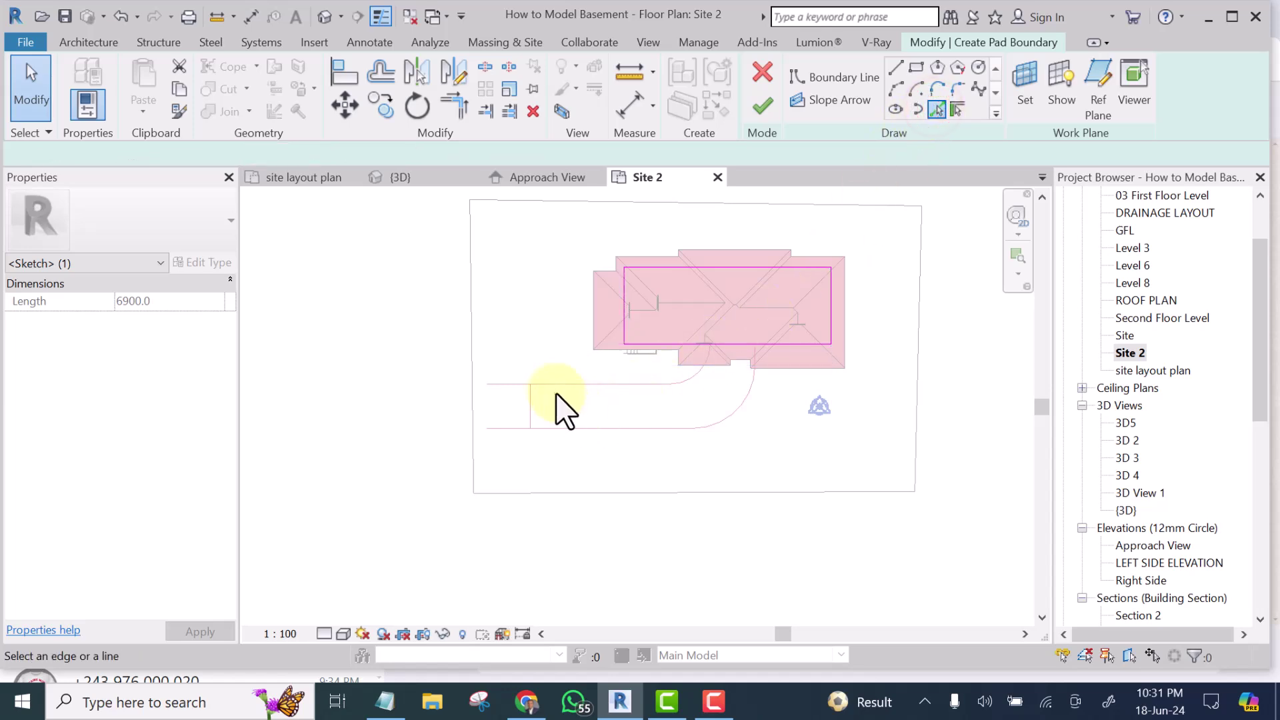
pyautogui.scroll(1, 554, 385)
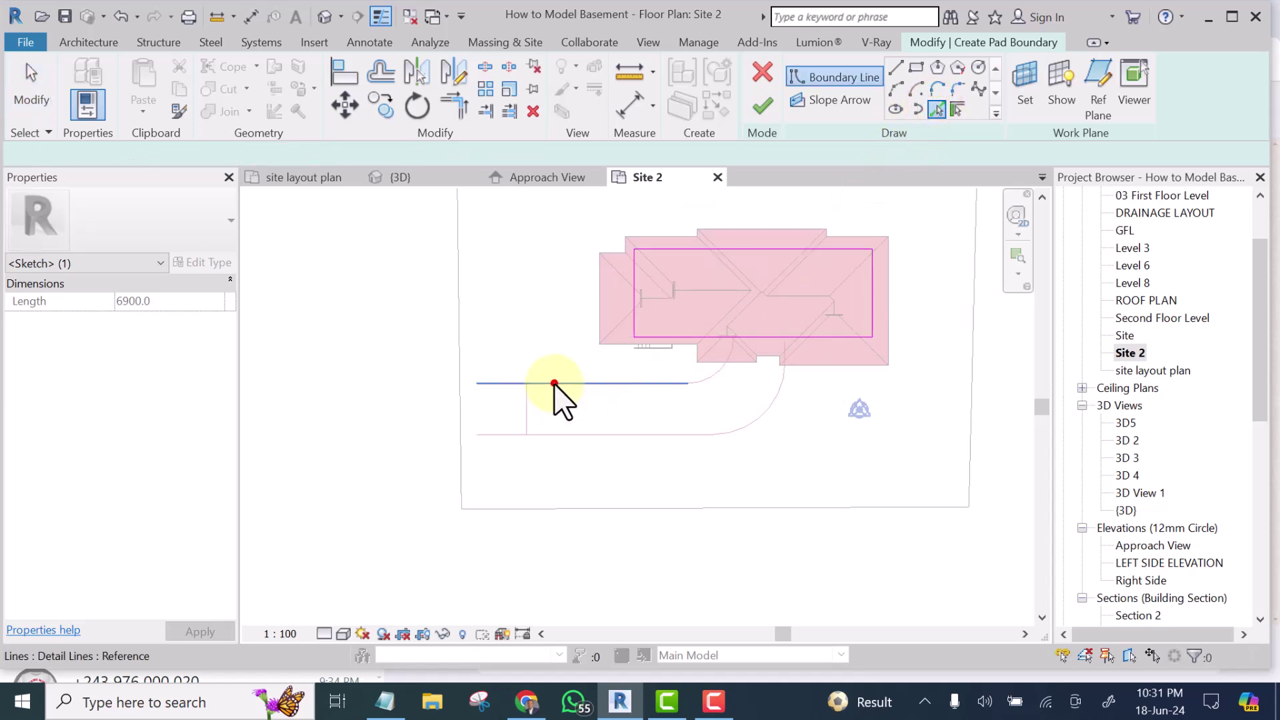
pyautogui.click(554, 384)
pyautogui.click(529, 408)
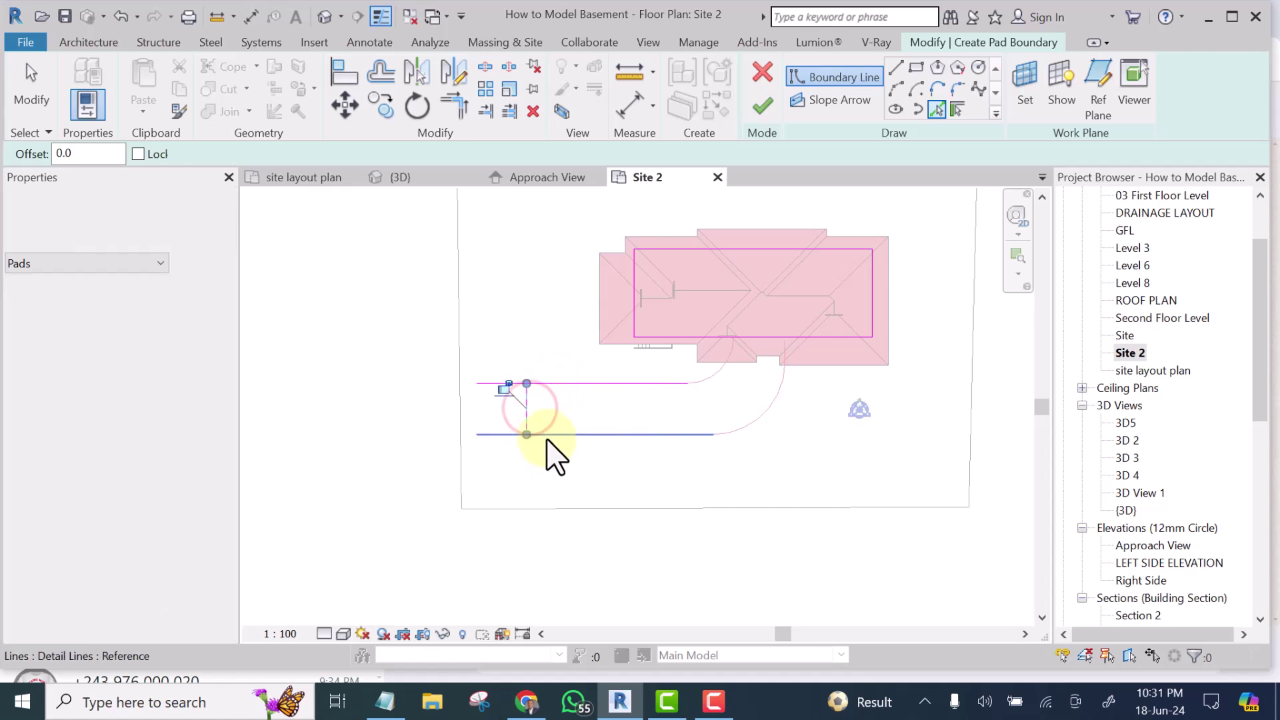
pyautogui.click(553, 435)
pyautogui.click(758, 429)
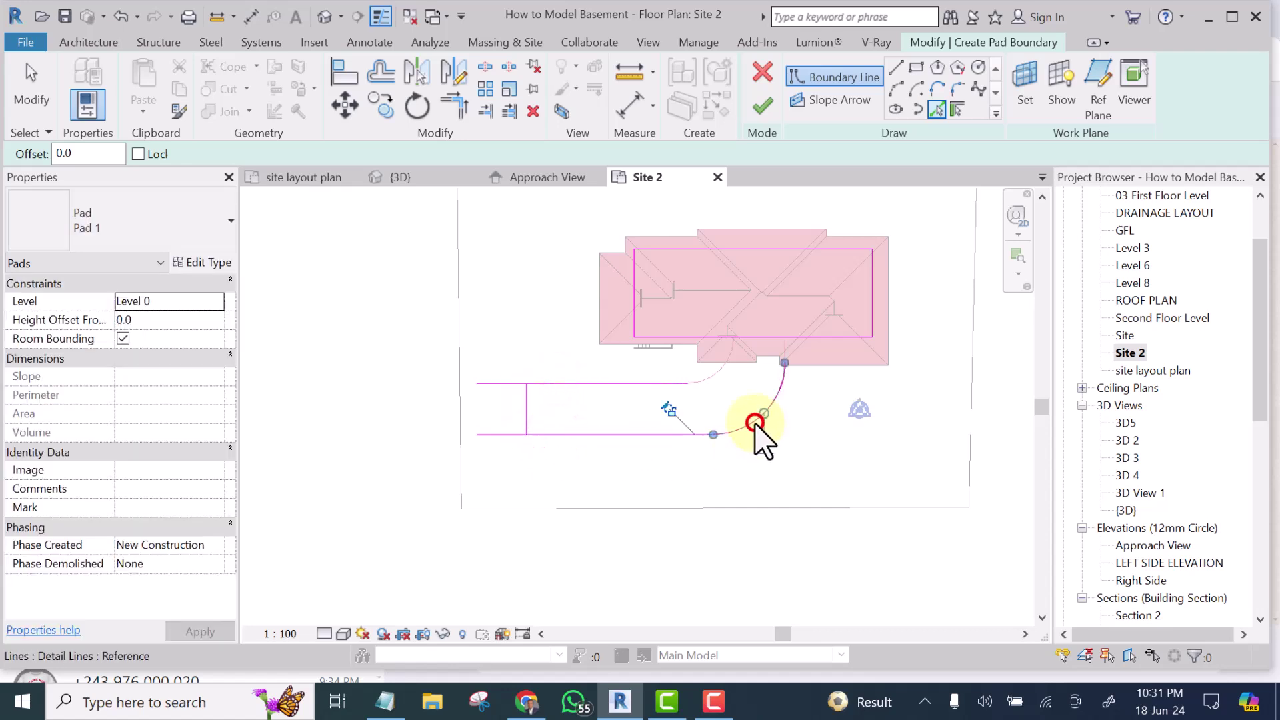
pyautogui.scroll(2, 722, 380)
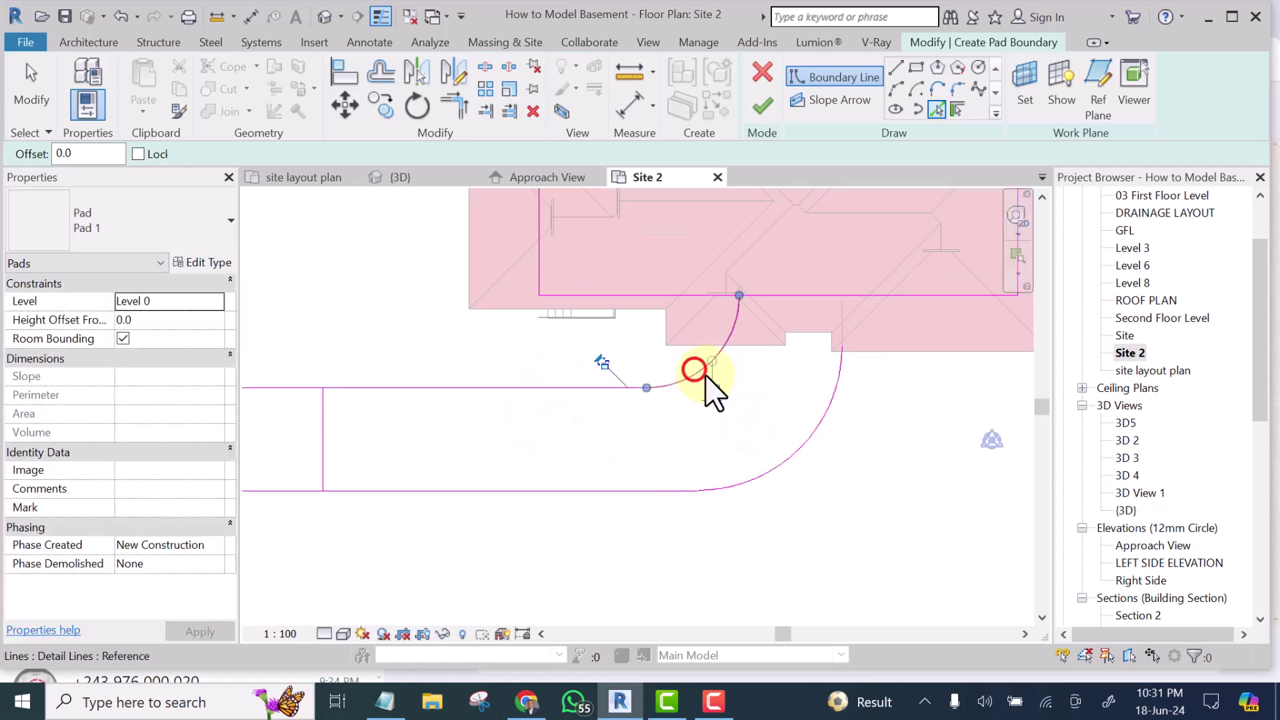
pyautogui.scroll(5, 870, 317)
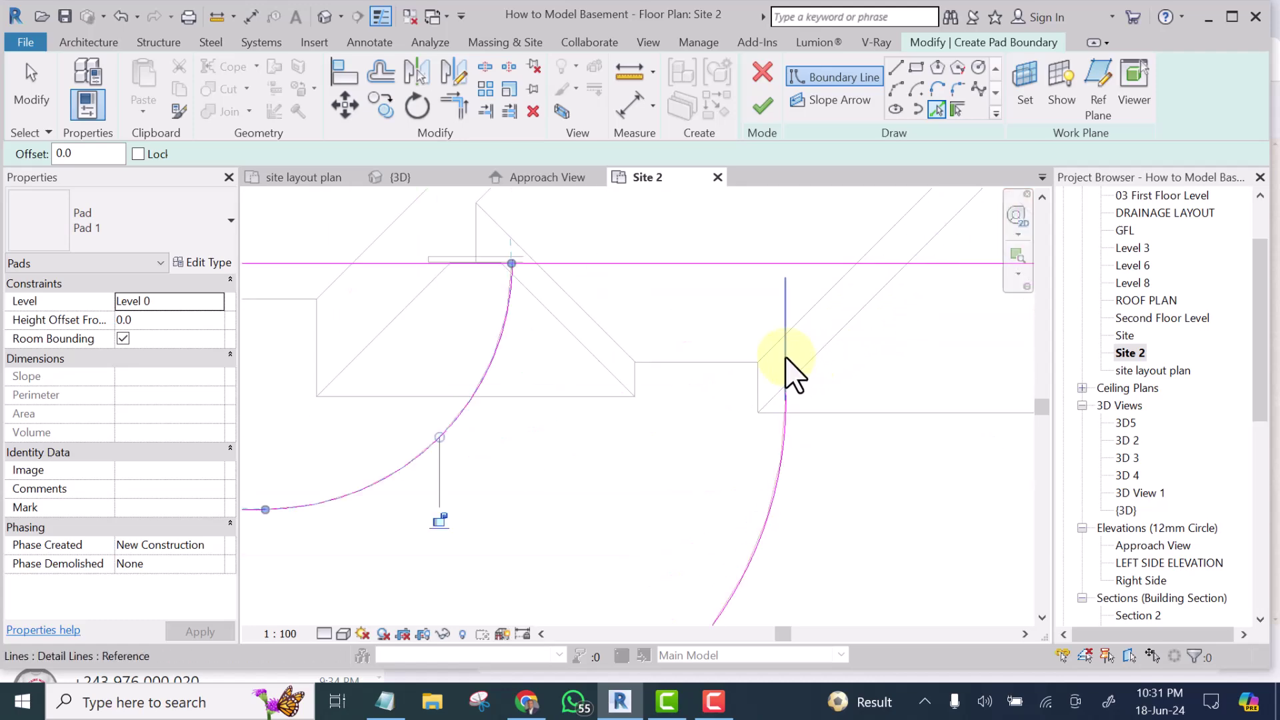
pyautogui.click(785, 358)
# Step: Split the rectangle's lower edge between the ramp sides, about 9000 mm from its left corner, and trim both parts to the ramp lines
pyautogui.scroll(-6, 775, 344)
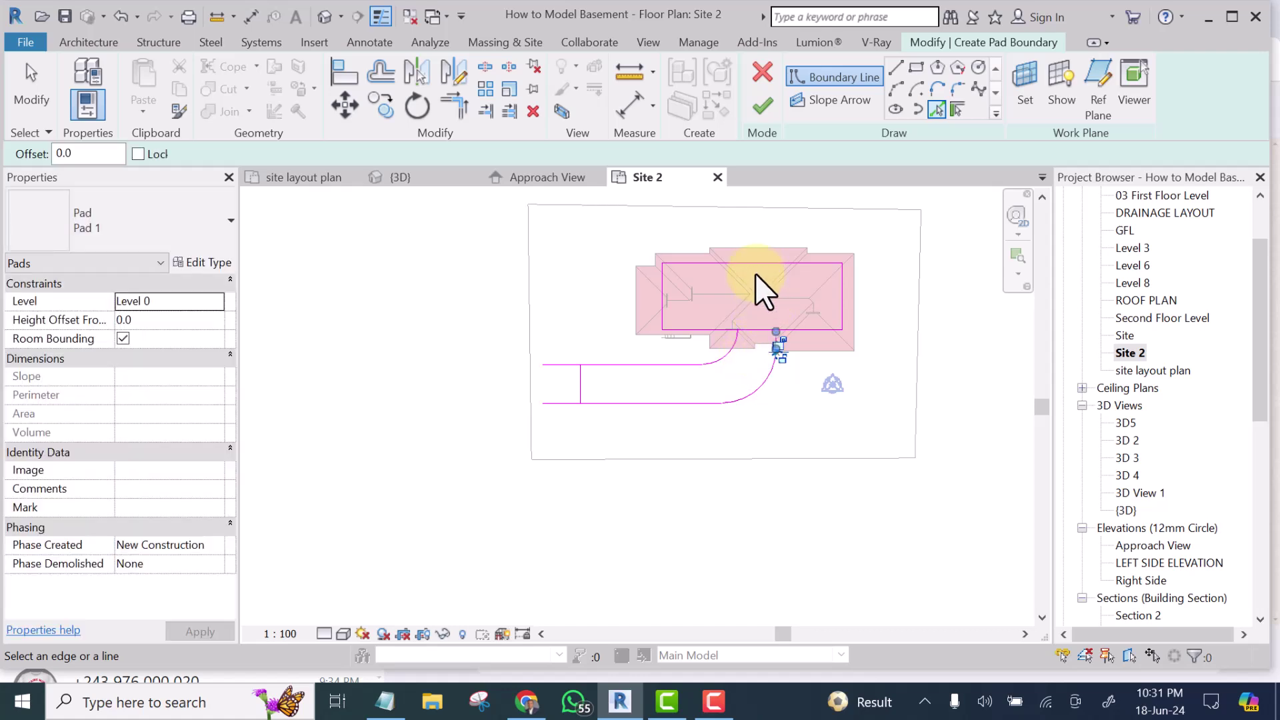
pyautogui.scroll(5, 764, 312)
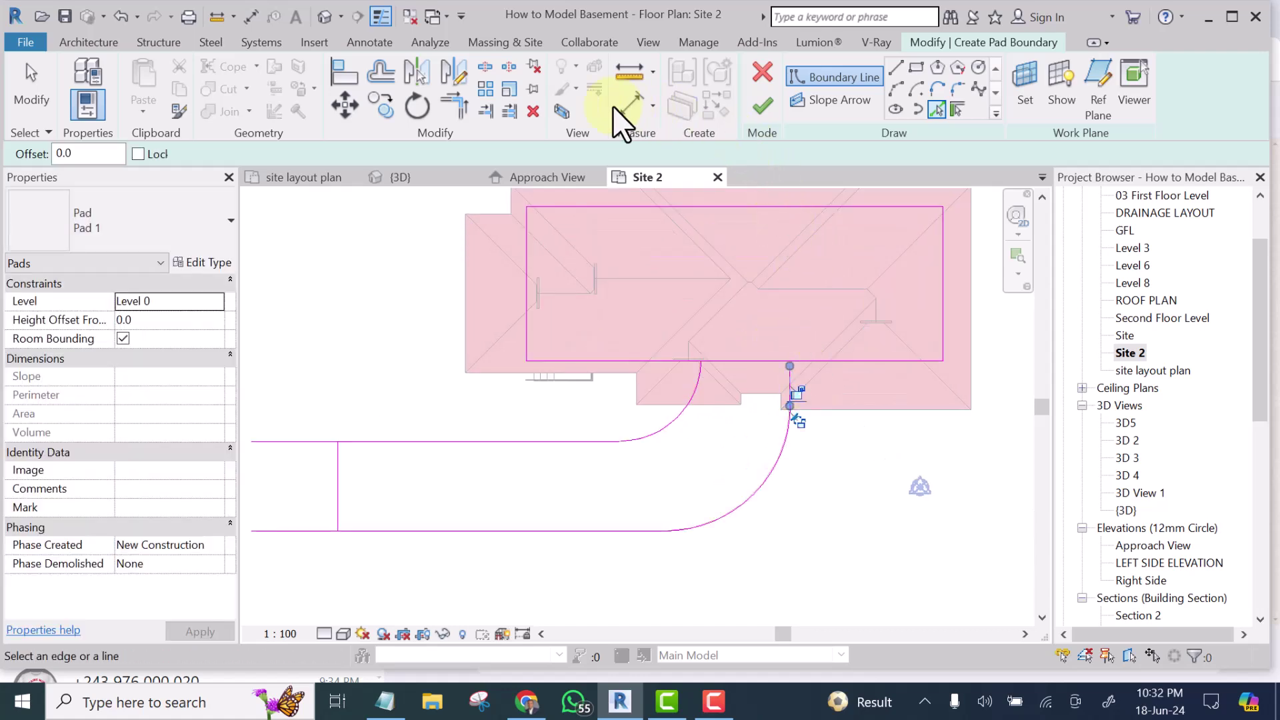
pyautogui.click(487, 68)
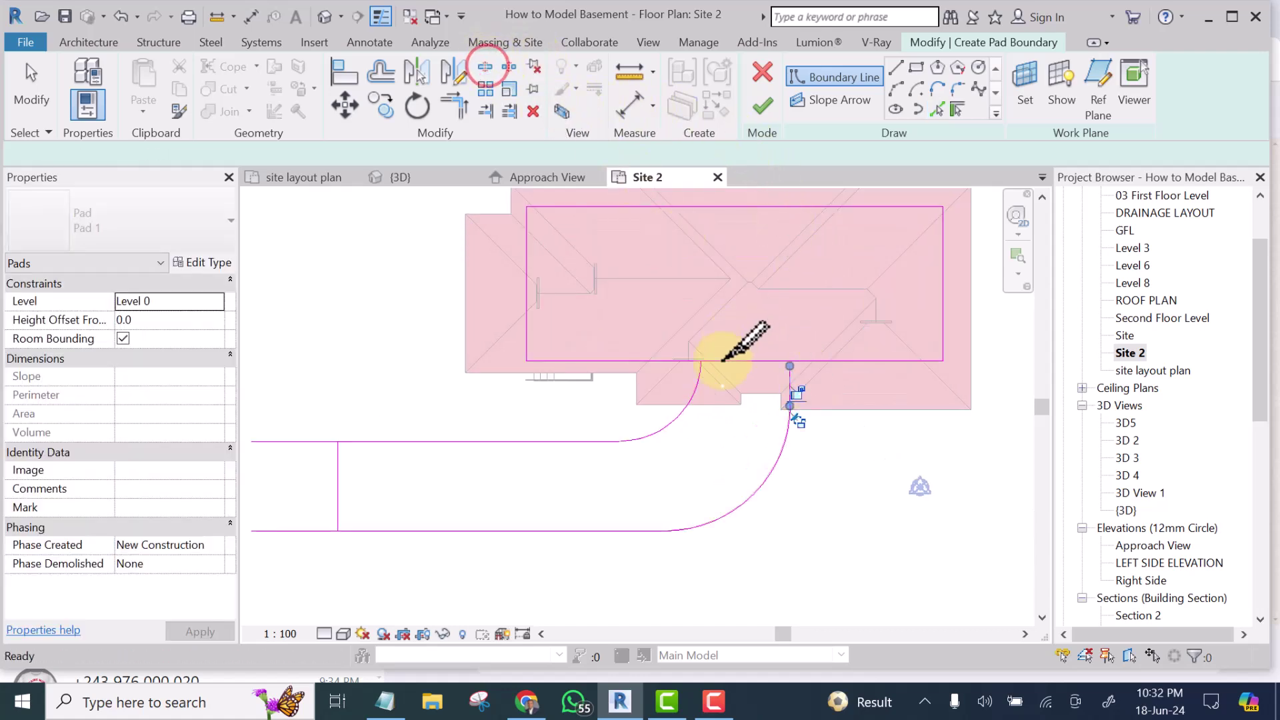
pyautogui.scroll(2, 726, 353)
pyautogui.click(724, 367)
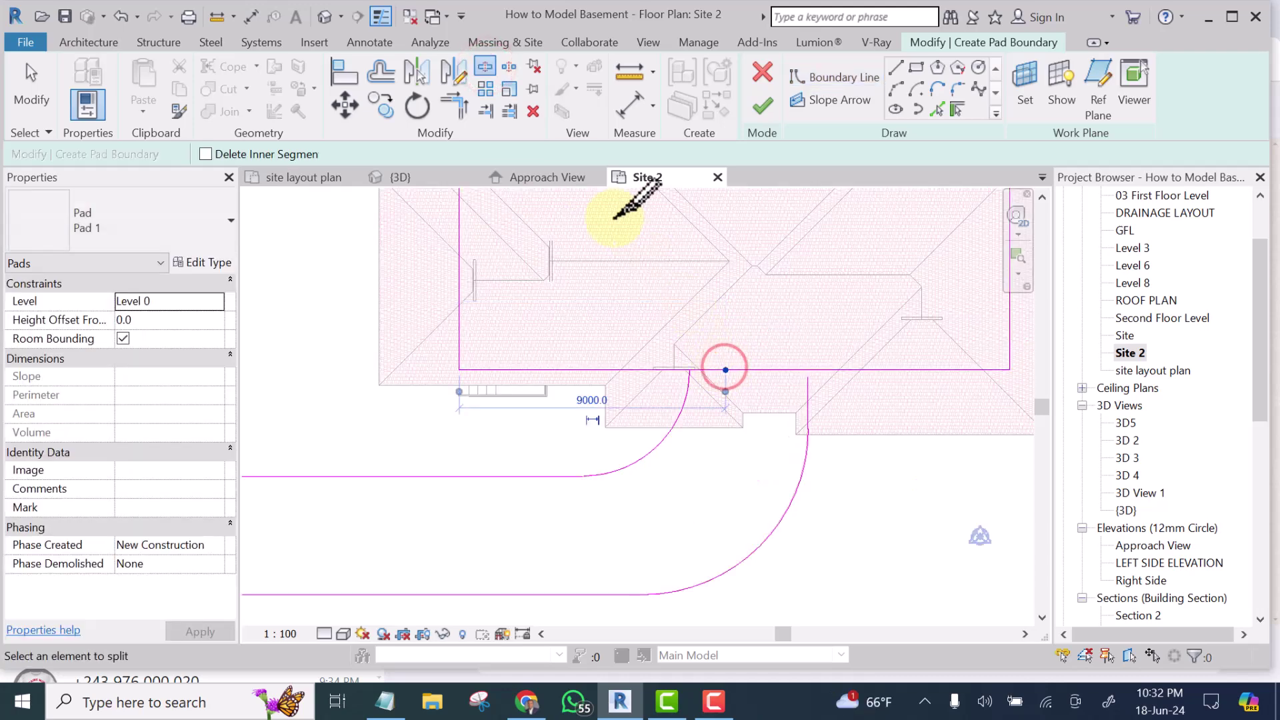
pyautogui.press('t')
pyautogui.press('r')
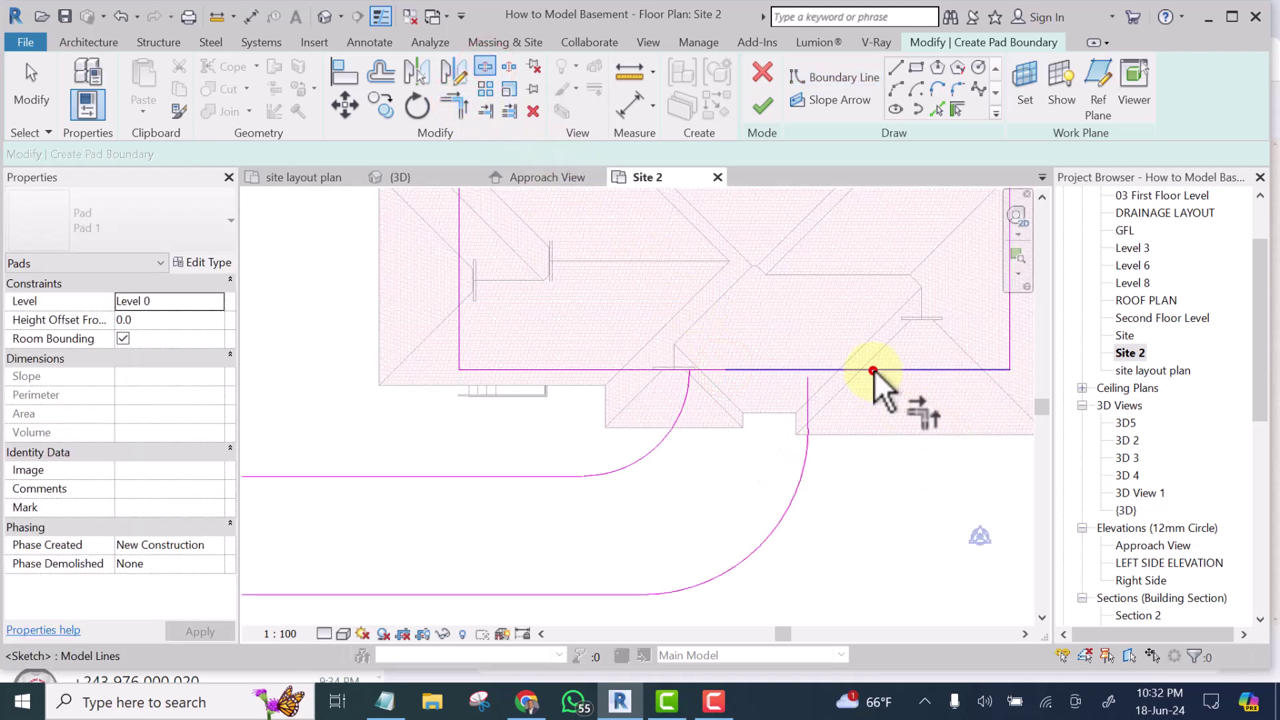
pyautogui.click(874, 370)
pyautogui.click(809, 404)
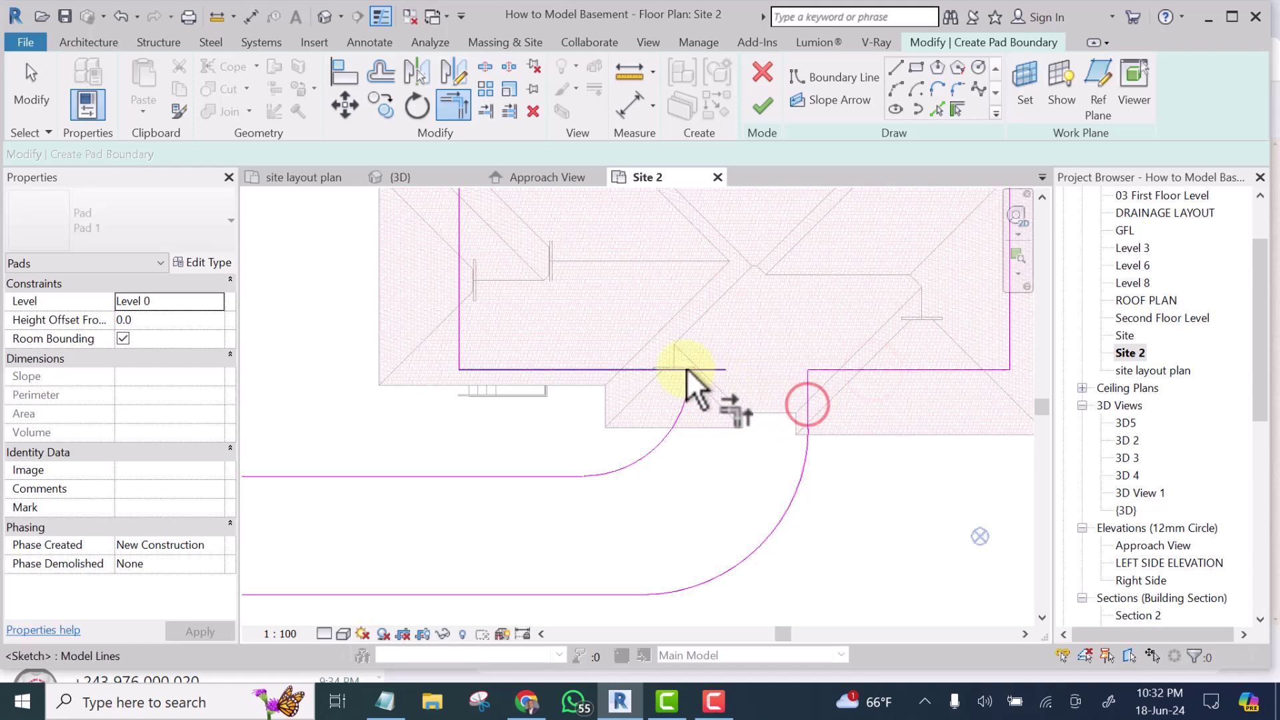
pyautogui.click(672, 368)
pyautogui.click(690, 392)
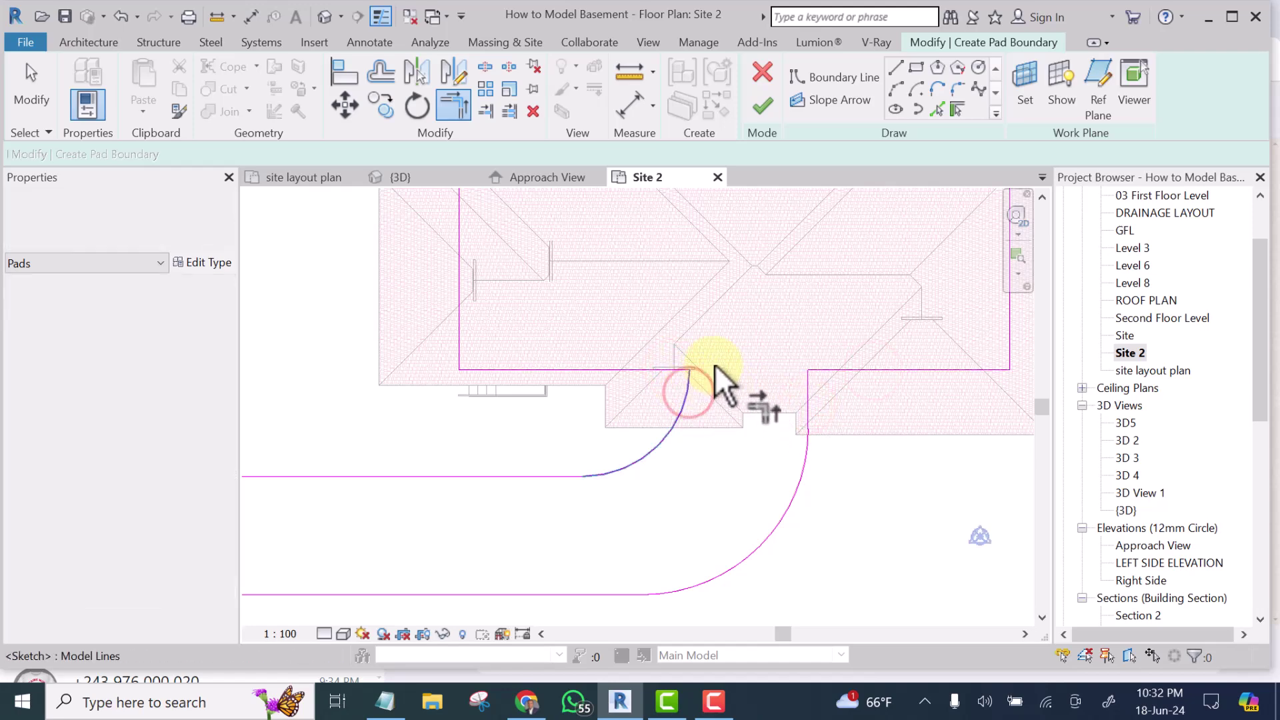
# Step: Trim the ramp's two long edges to the cross line at its far end and finish the pad boundary
pyautogui.scroll(-4, 707, 367)
pyautogui.click(513, 416)
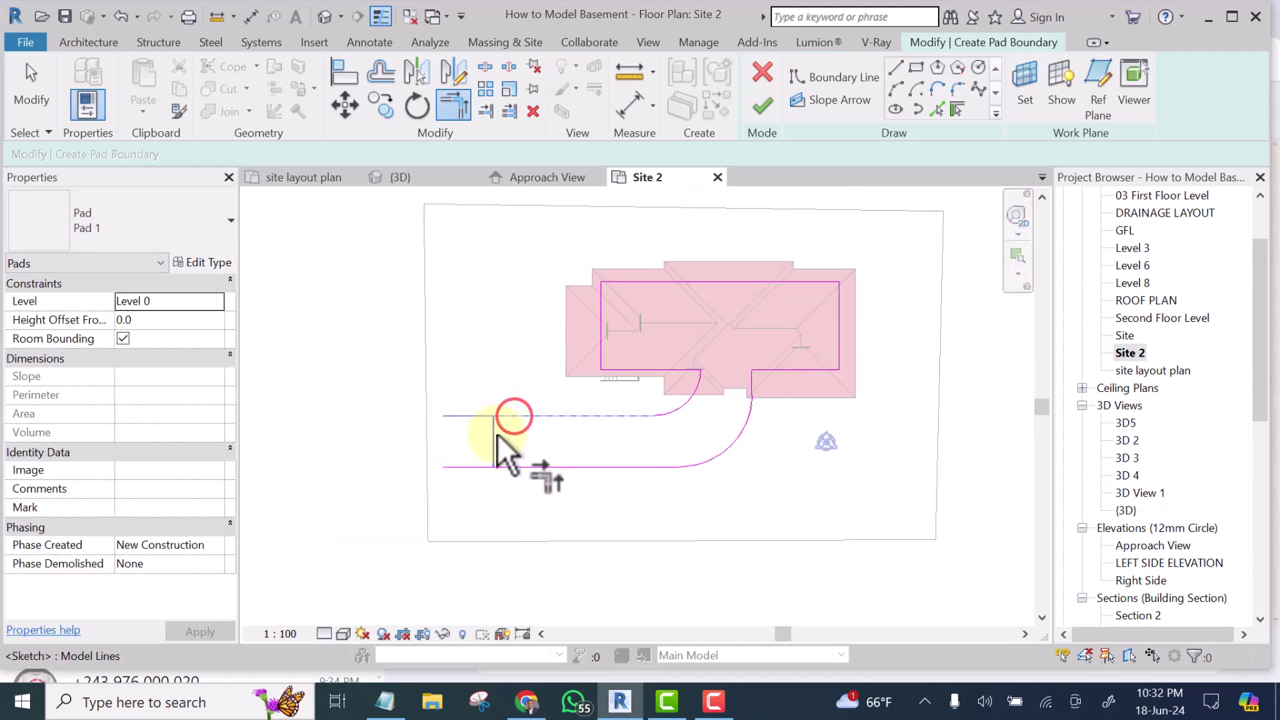
pyautogui.click(493, 435)
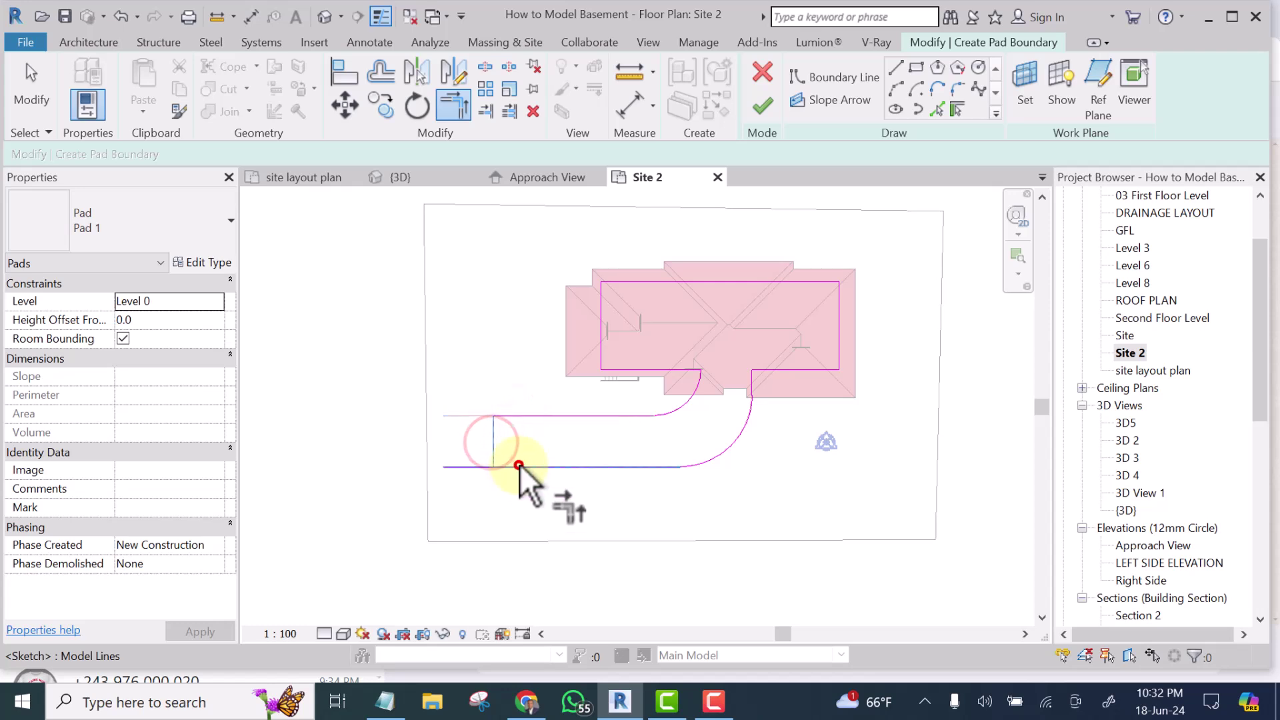
pyautogui.click(520, 465)
pyautogui.click(493, 452)
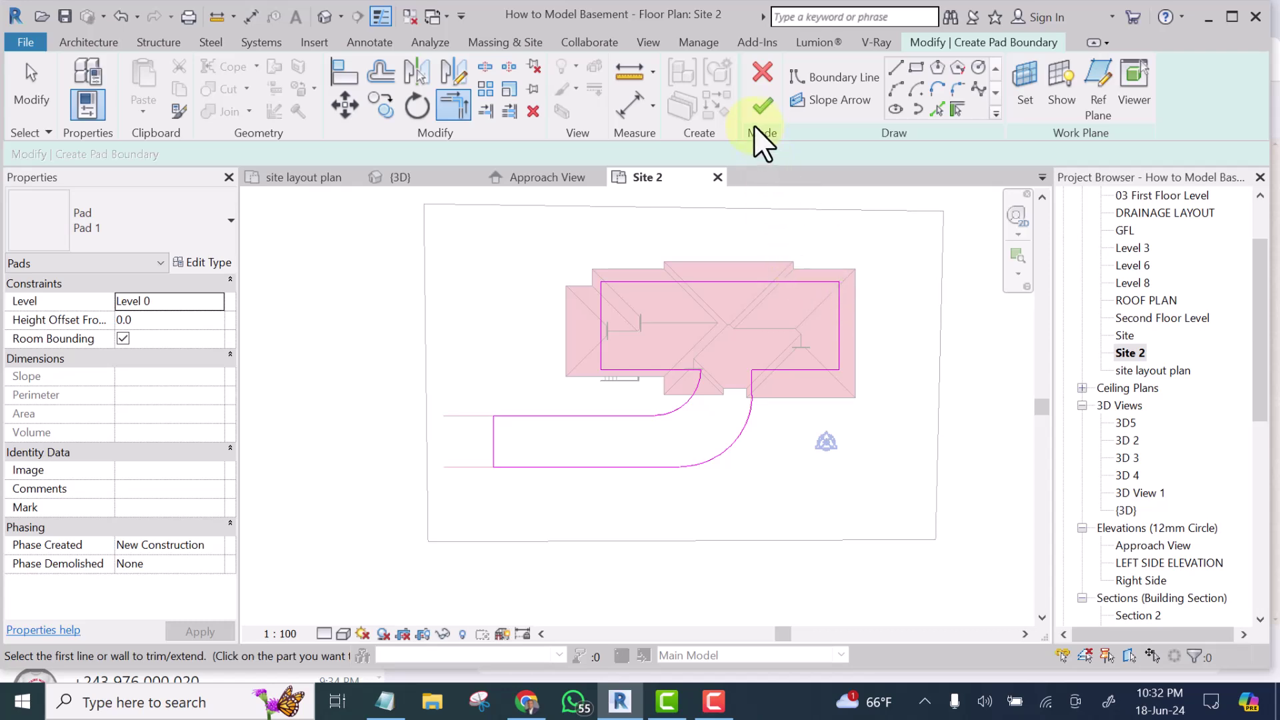
pyautogui.click(760, 105)
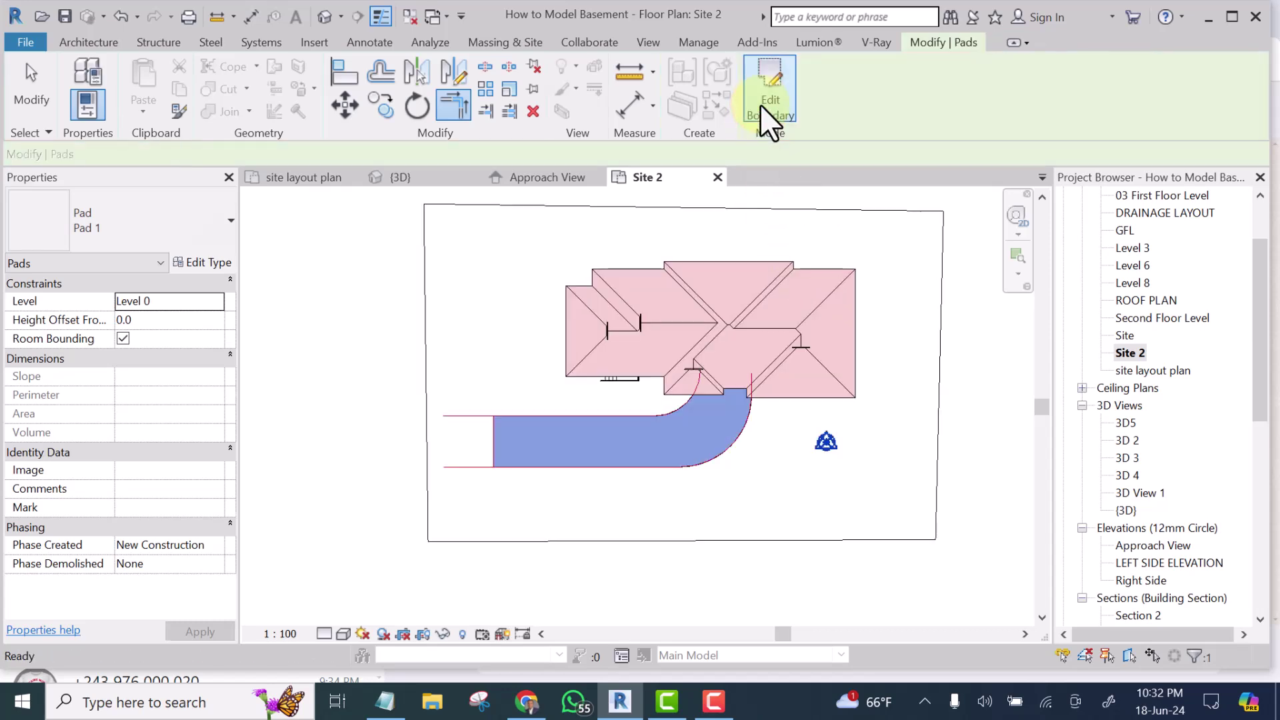
# Step: Open the default 3D view and examine the ramp and basement excavation beneath the house from the front and side
pyautogui.click(319, 17)
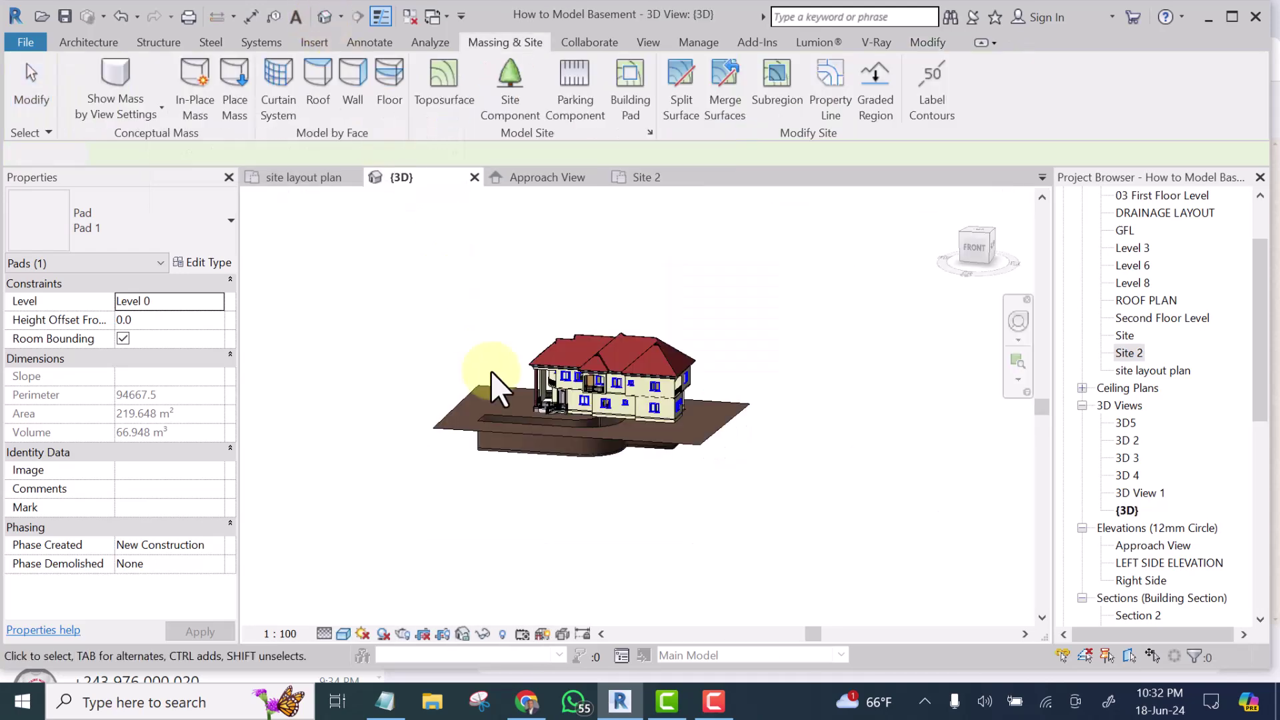
pyautogui.click(486, 514)
pyautogui.keyDown('shift'); pyautogui.moveTo(486, 514); pyautogui.dragTo(702, 471, button='middle'); pyautogui.keyUp('shift')
pyautogui.scroll(3, 690, 414)
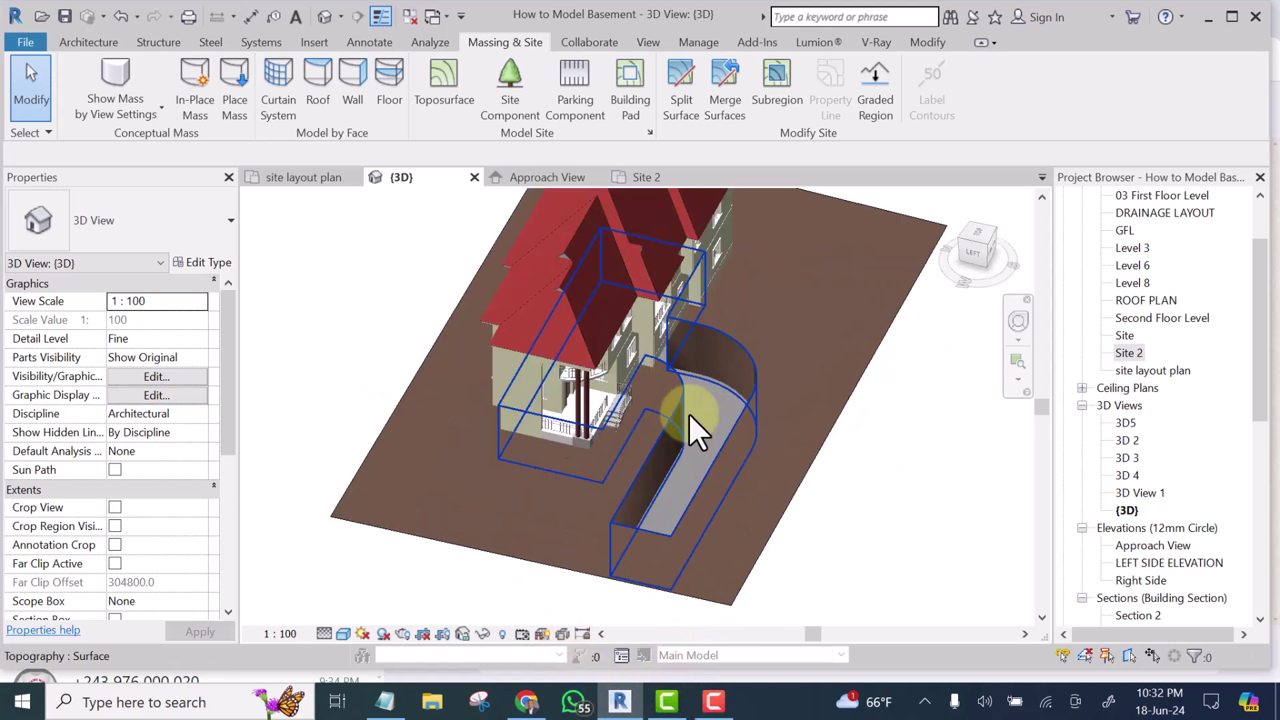
pyautogui.scroll(-3, 688, 413)
pyautogui.keyDown('shift'); pyautogui.moveTo(689, 416); pyautogui.dragTo(562, 332, button='middle'); pyautogui.keyUp('shift')
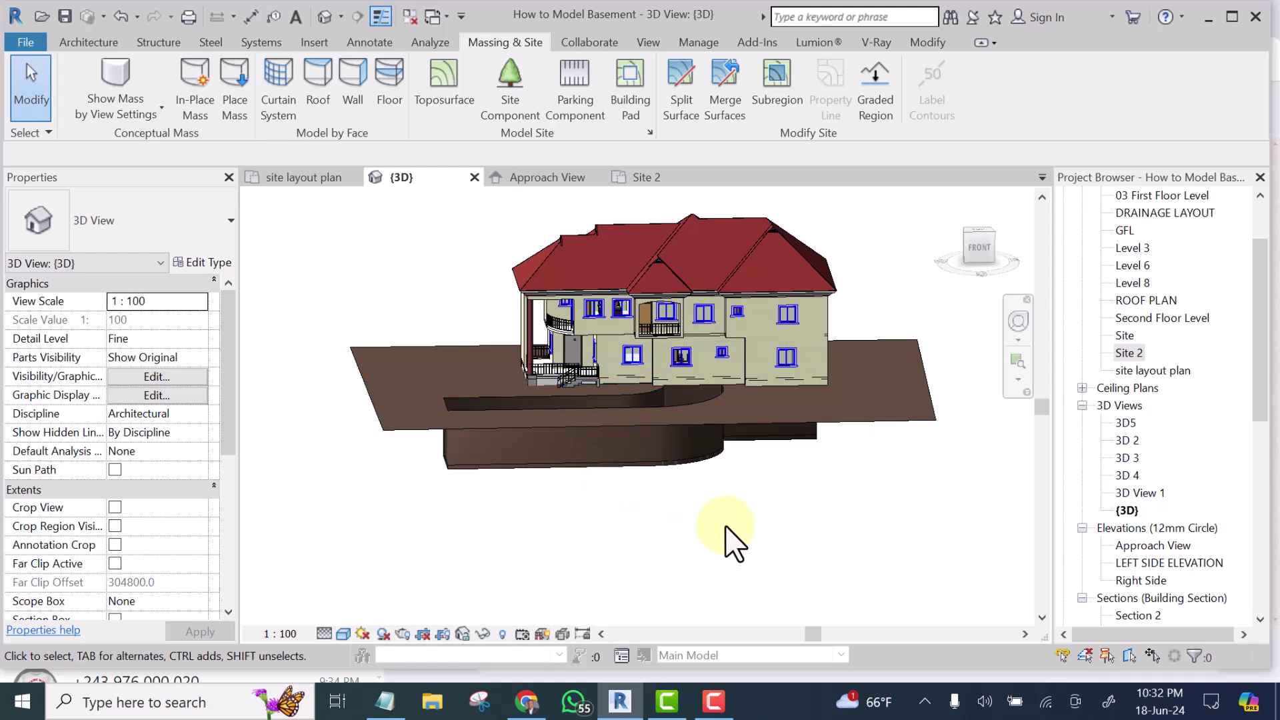
pyautogui.keyDown('shift'); pyautogui.moveTo(710, 548); pyautogui.dragTo(733, 287, button='middle'); pyautogui.keyUp('shift')
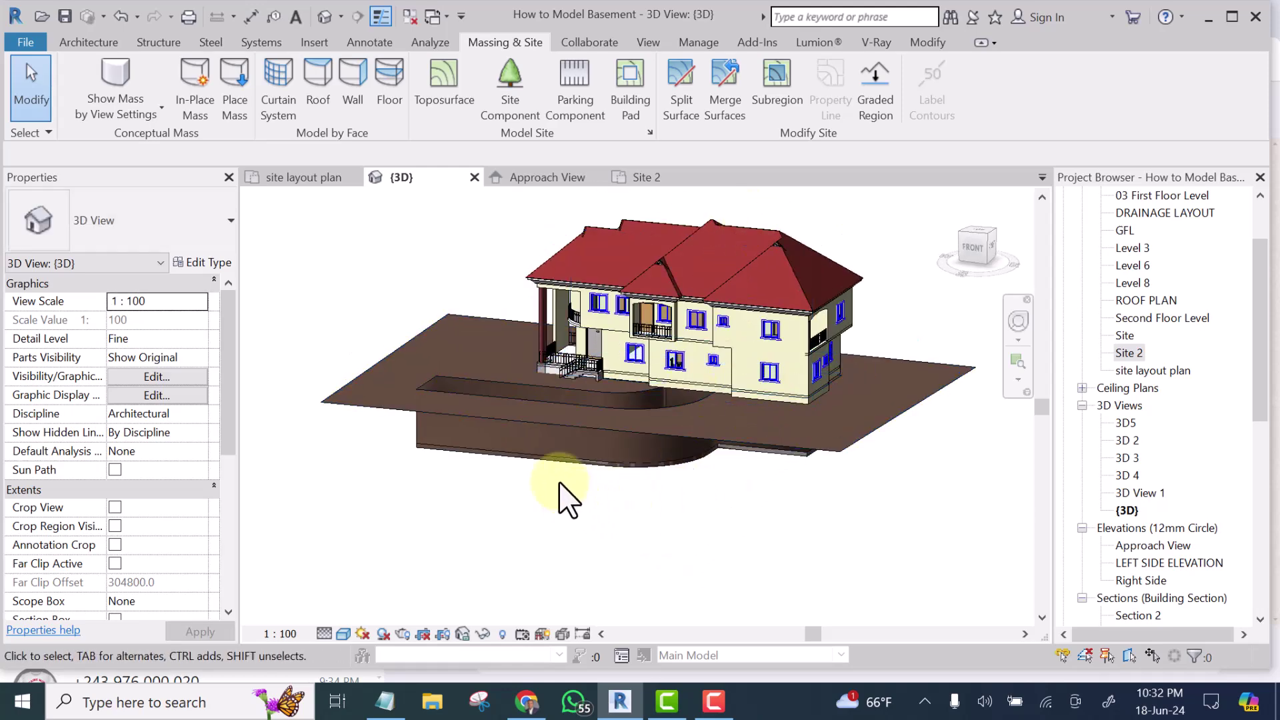
pyautogui.keyDown('shift'); pyautogui.moveTo(614, 545); pyautogui.dragTo(746, 534, button='middle'); pyautogui.keyUp('shift')
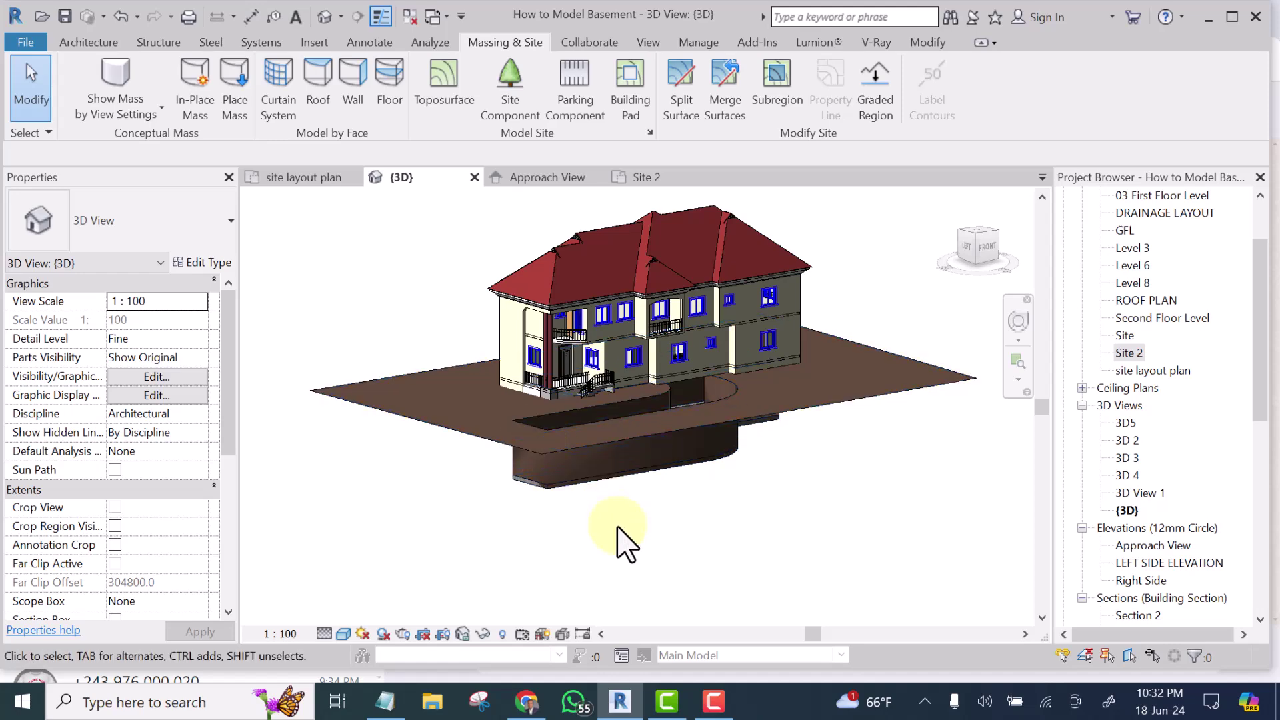
pyautogui.keyDown('shift'); pyautogui.moveTo(620, 533); pyautogui.dragTo(556, 557, button='middle'); pyautogui.keyUp('shift')
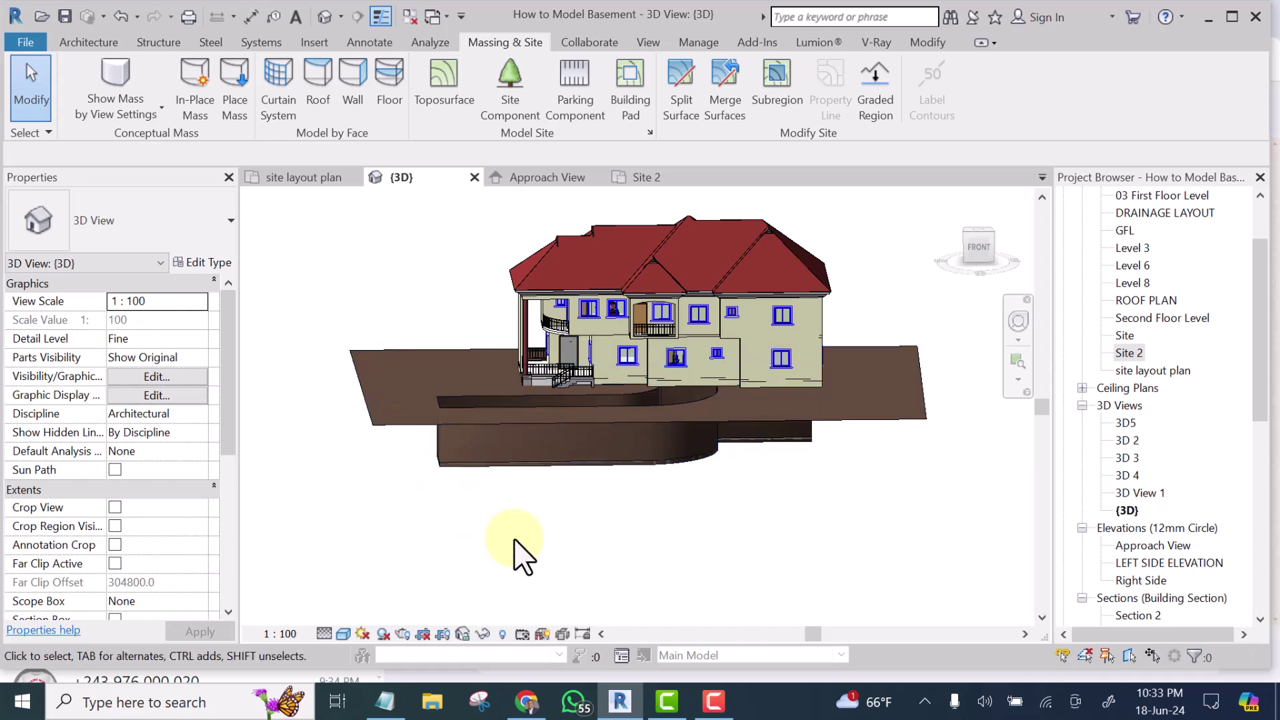
pyautogui.moveTo(514, 540)
pyautogui.keyDown('shift'); pyautogui.mouseDown(button='middle')
pyautogui.moveTo(540, 577)
pyautogui.moveTo(473, 476)
pyautogui.moveTo(500, 551)
pyautogui.mouseUp(button='middle'); pyautogui.keyUp('shift')
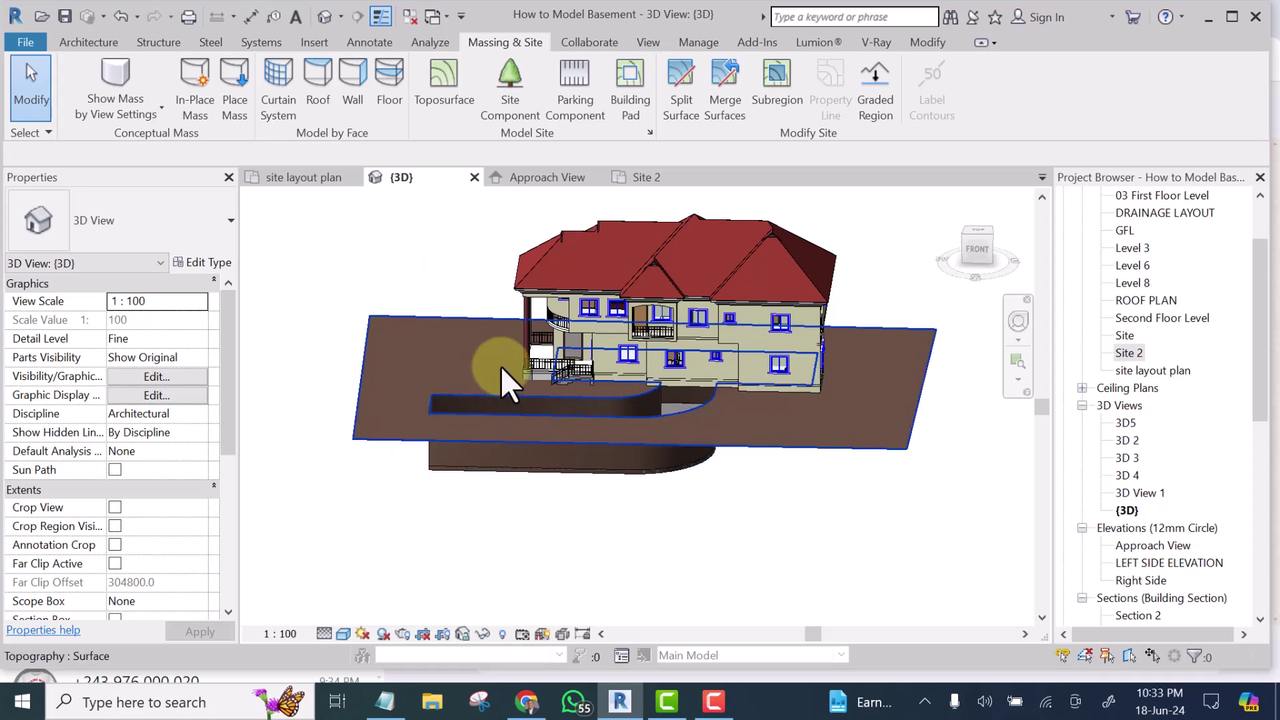
pyautogui.keyDown('shift'); pyautogui.moveTo(533, 485); pyautogui.dragTo(548, 516, button='middle'); pyautogui.keyUp('shift')
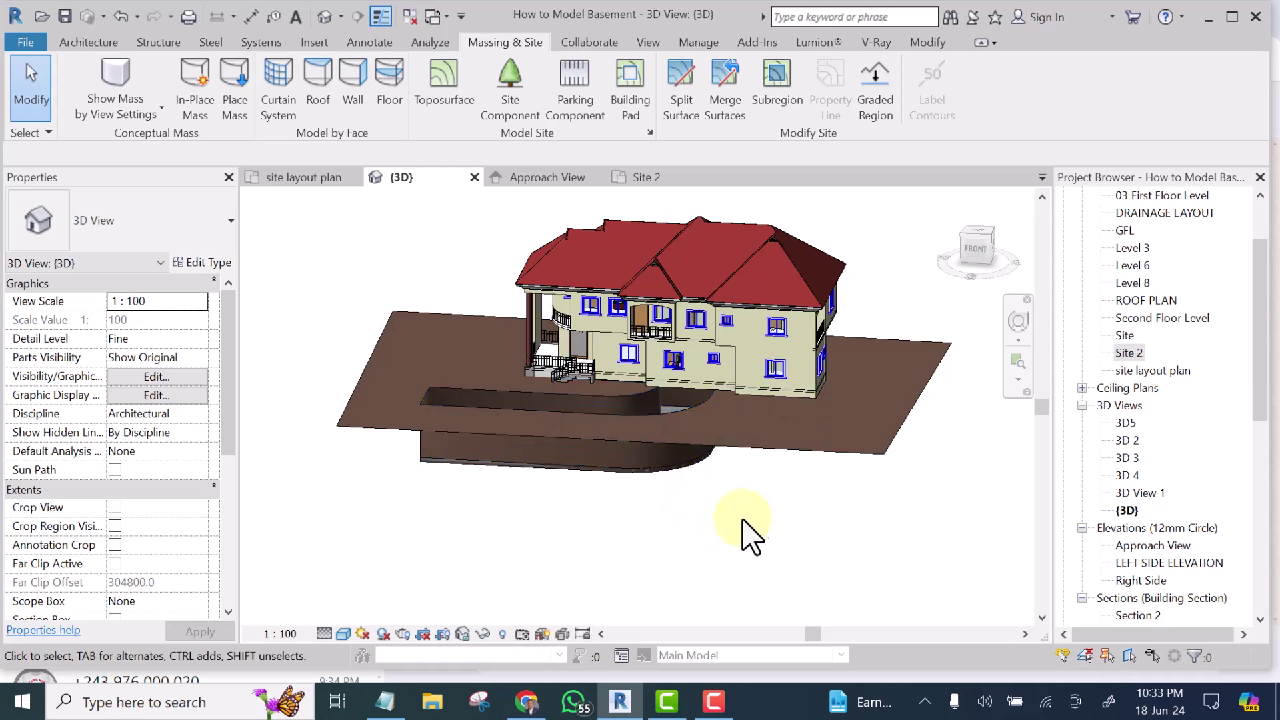
# Step: Inspect the ramp cut from above and up close, from its far end around the curve to the house
pyautogui.keyDown('shift'); pyautogui.moveTo(751, 535); pyautogui.dragTo(737, 609, button='middle'); pyautogui.keyUp('shift')
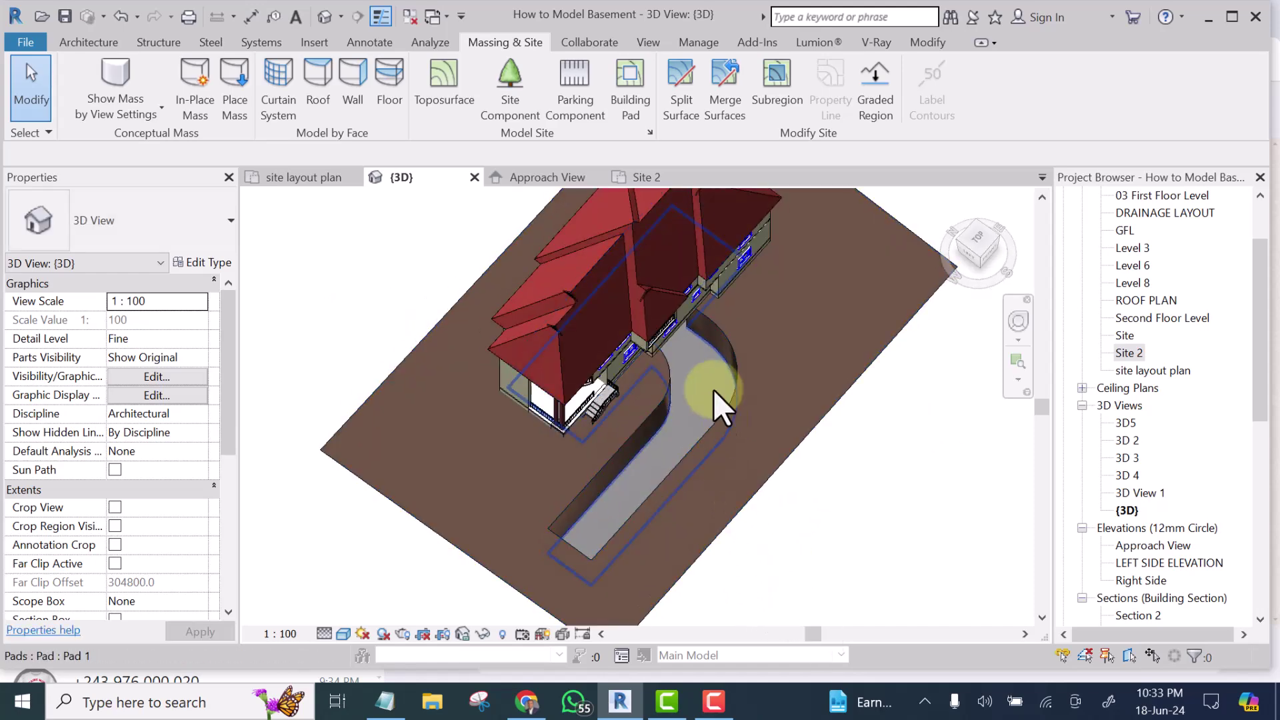
pyautogui.scroll(-5, 713, 390)
pyautogui.keyDown('shift'); pyautogui.moveTo(777, 491); pyautogui.dragTo(590, 560, button='middle'); pyautogui.keyUp('shift')
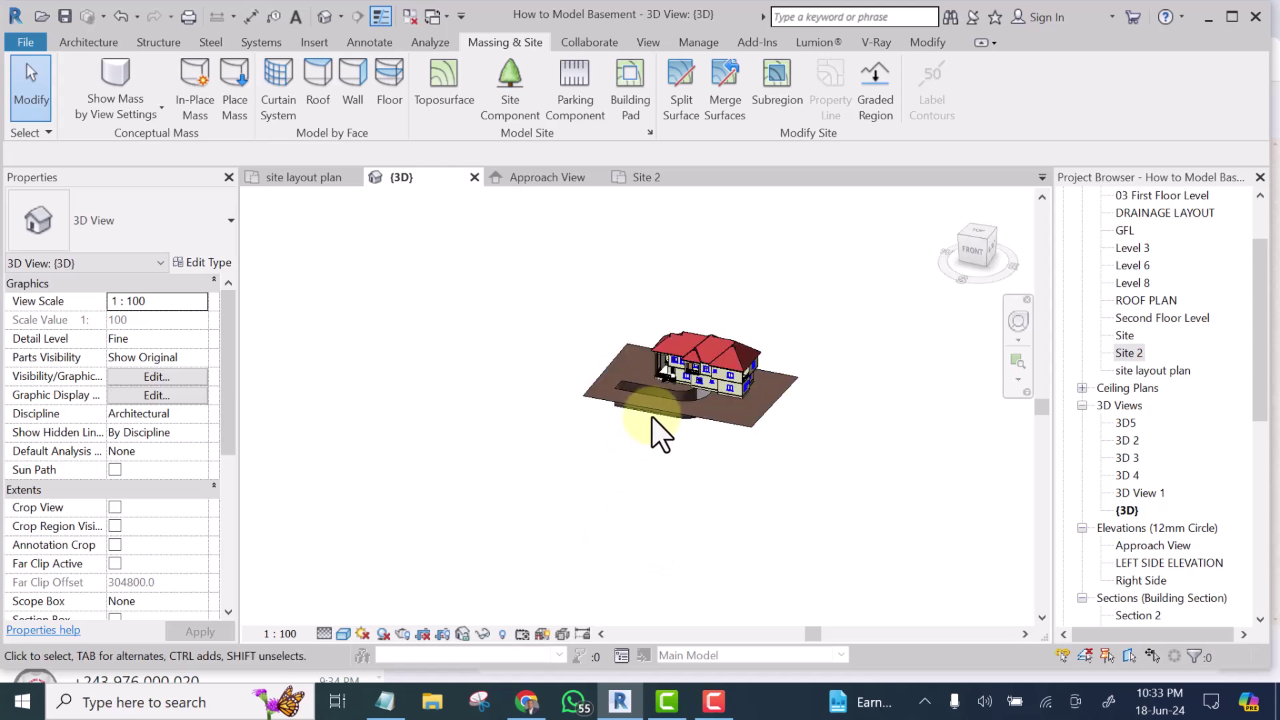
pyautogui.scroll(5, 657, 420)
pyautogui.scroll(3, 552, 334)
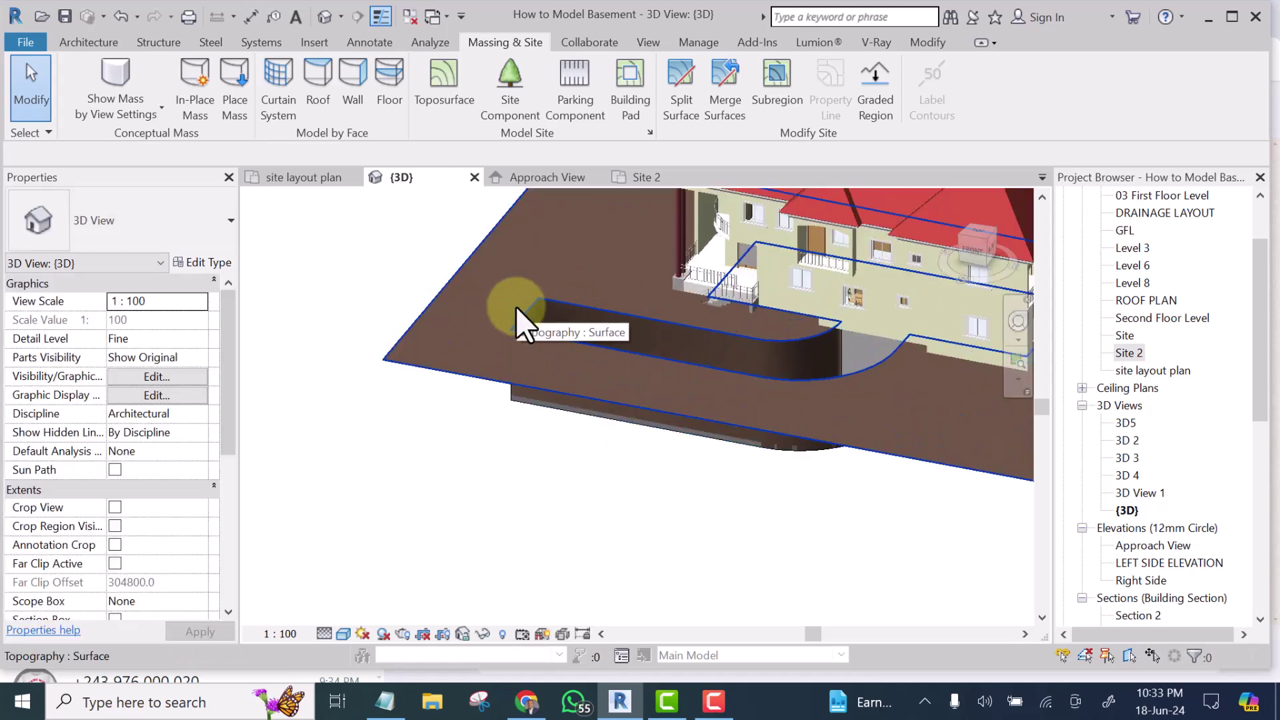
pyautogui.keyDown('shift'); pyautogui.moveTo(618, 442); pyautogui.dragTo(669, 609, button='middle'); pyautogui.keyUp('shift')
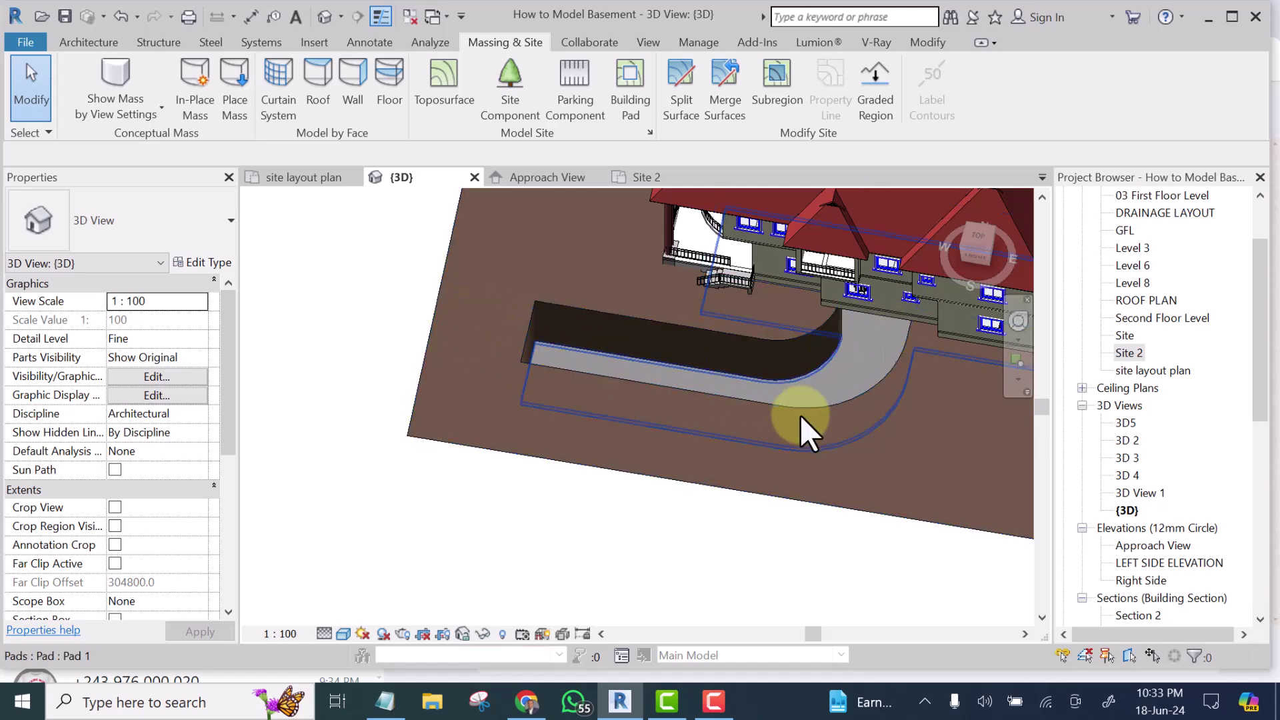
pyautogui.moveTo(896, 310); pyautogui.dragTo(727, 409, button='middle')
pyautogui.scroll(-3, 735, 423)
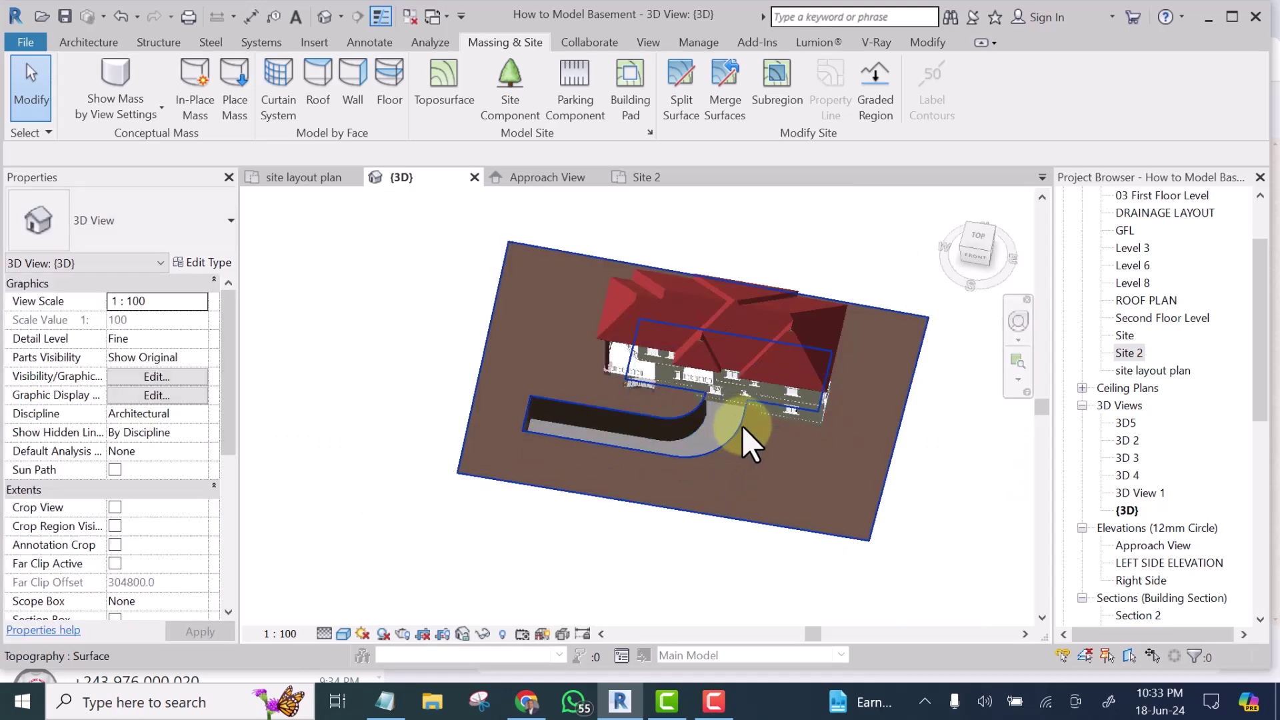
pyautogui.moveTo(966, 480)
pyautogui.keyDown('shift'); pyautogui.mouseDown(button='middle')
pyautogui.moveTo(974, 491)
pyautogui.moveTo(873, 434)
pyautogui.moveTo(860, 334)
pyautogui.moveTo(890, 313)
pyautogui.moveTo(930, 318)
pyautogui.moveTo(957, 357)
pyautogui.moveTo(985, 422)
pyautogui.moveTo(995, 491)
pyautogui.moveTo(980, 486)
pyautogui.mouseUp(button='middle'); pyautogui.keyUp('shift')
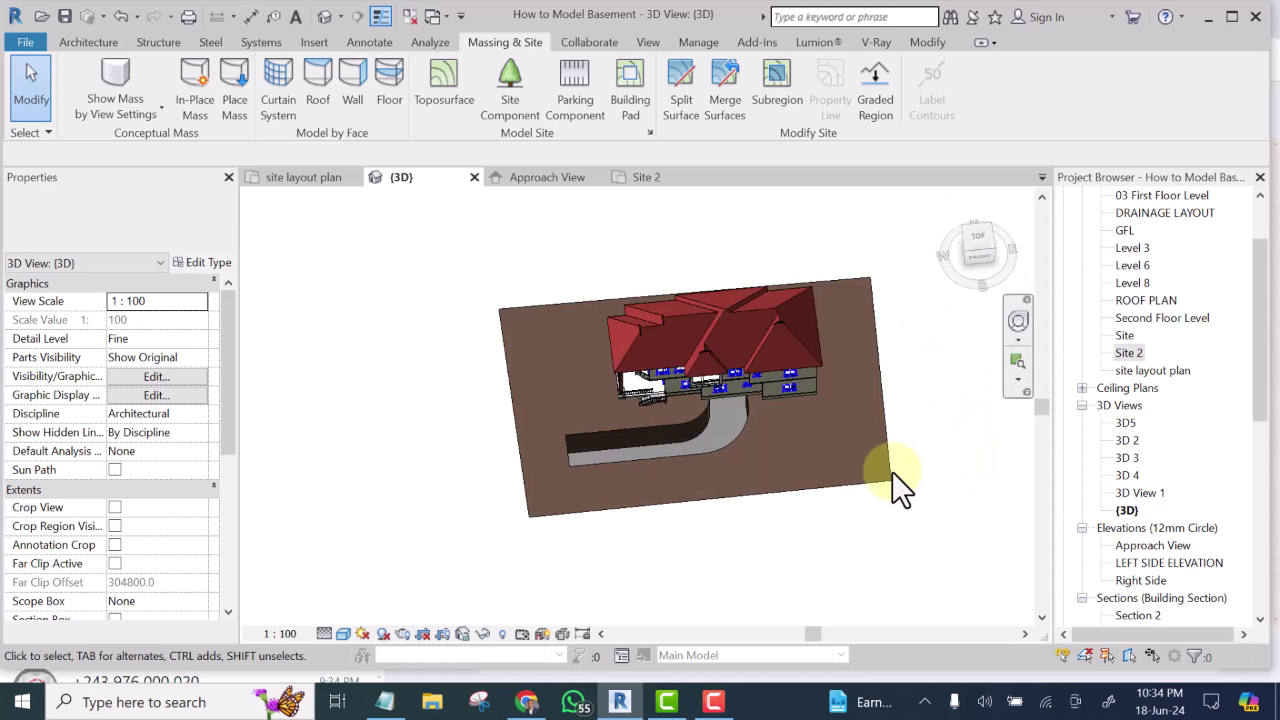